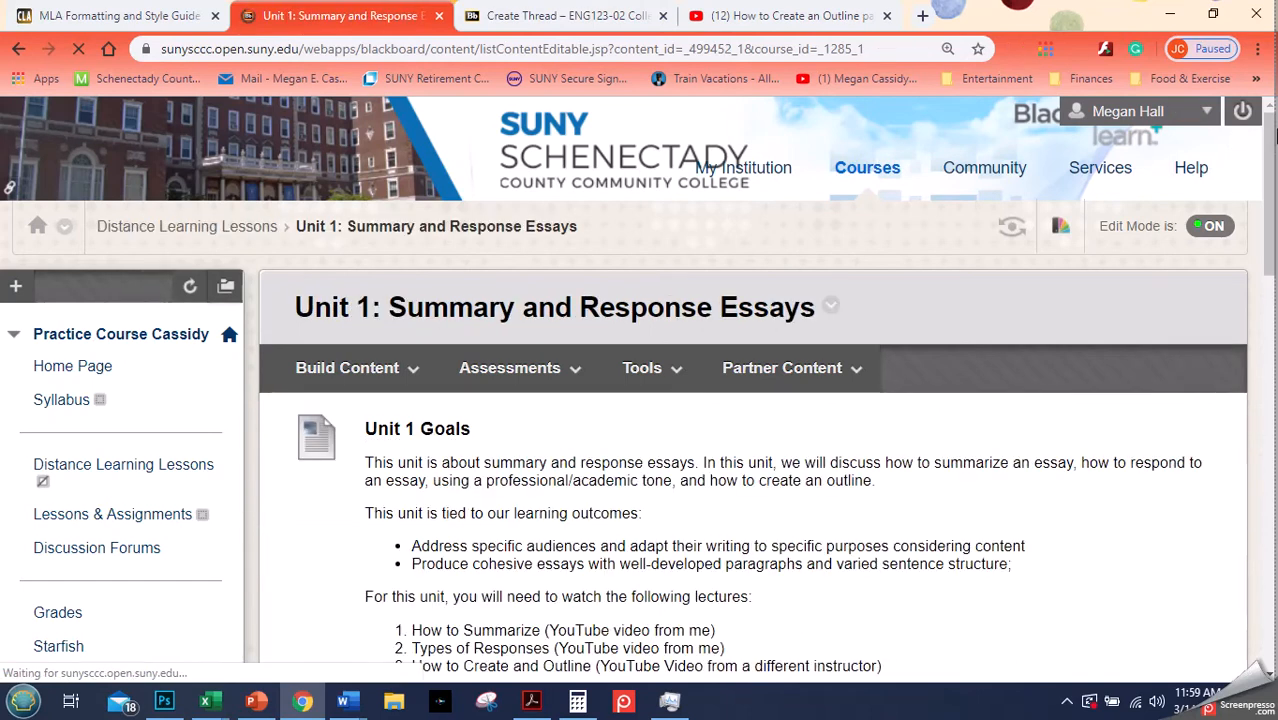
Step: Look over the Unit 1: Summary and Response Essays page and open the course's Rubrics tool
drag(1274, 135, 1268, 240)
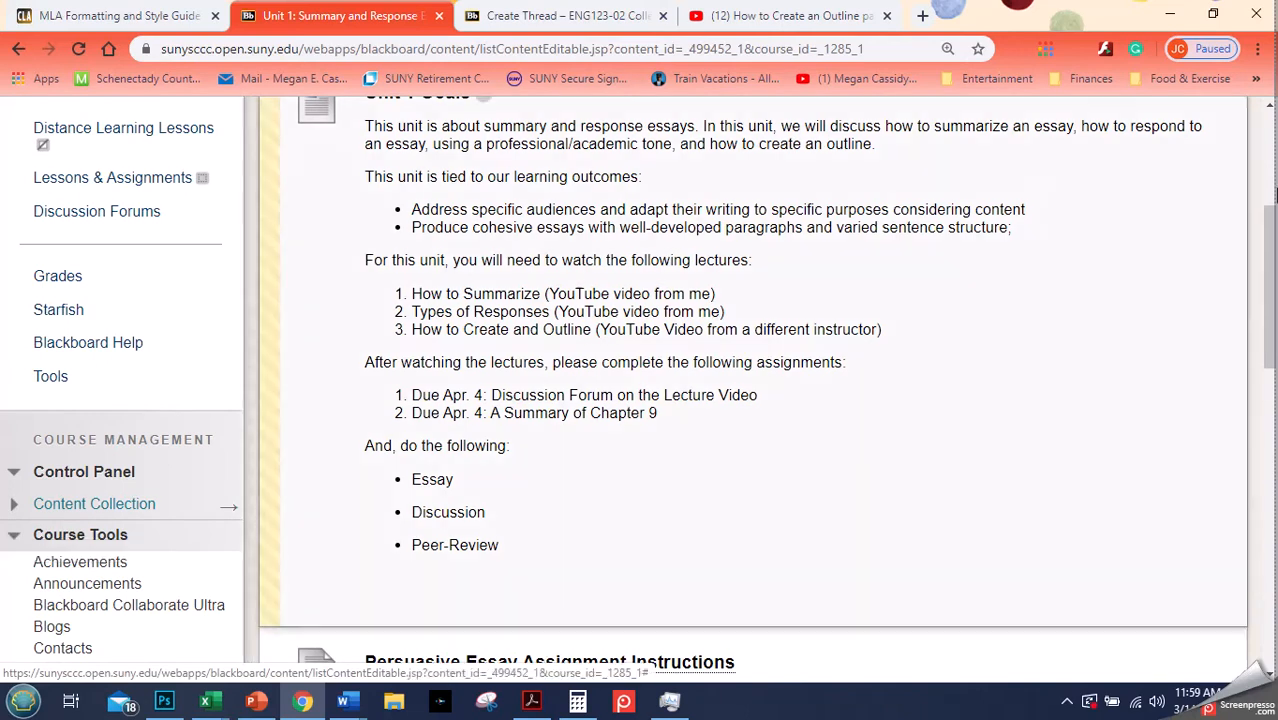
drag(1272, 252, 1272, 182)
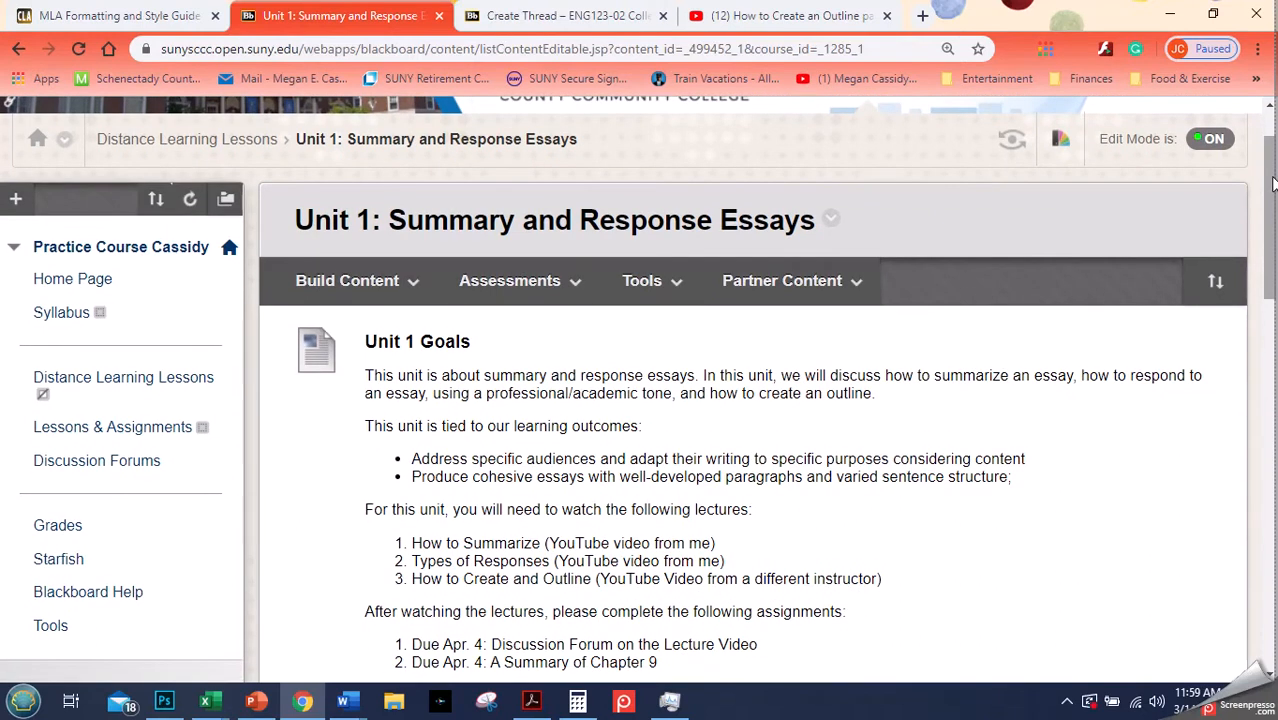
drag(1272, 182, 1264, 333)
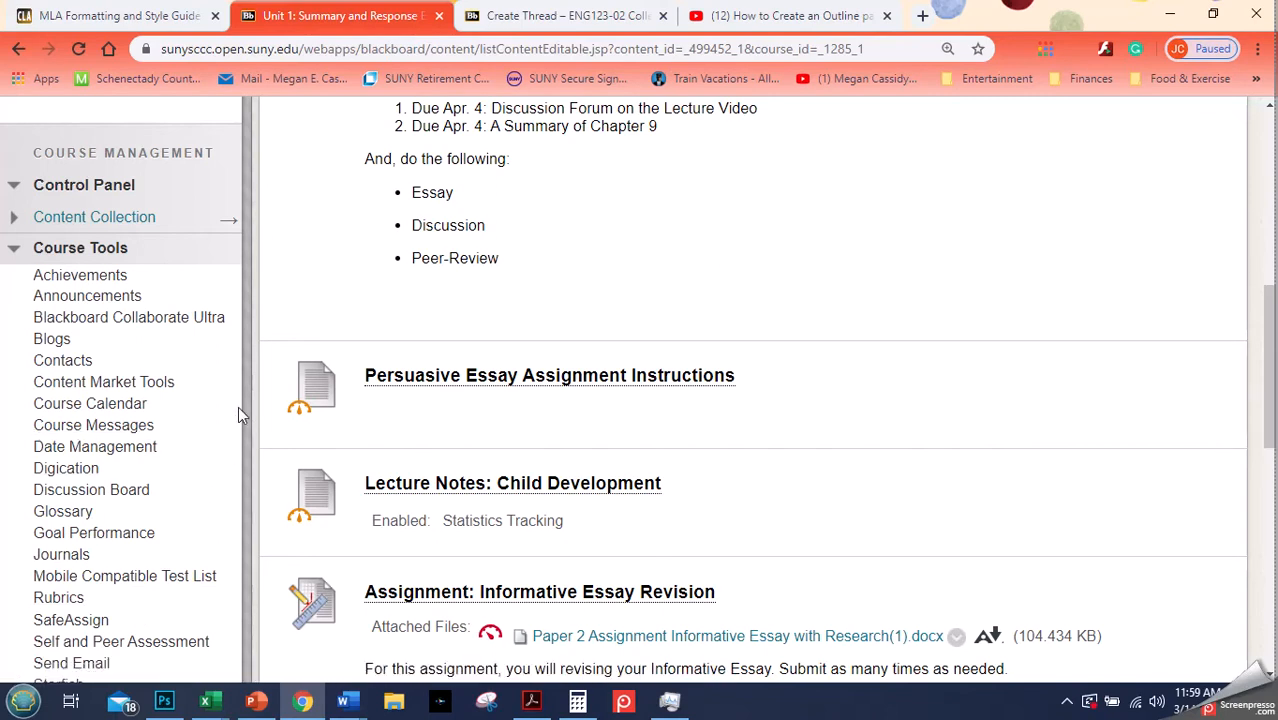
scroll(238, 408, down, 1)
scroll(238, 410, down, 2)
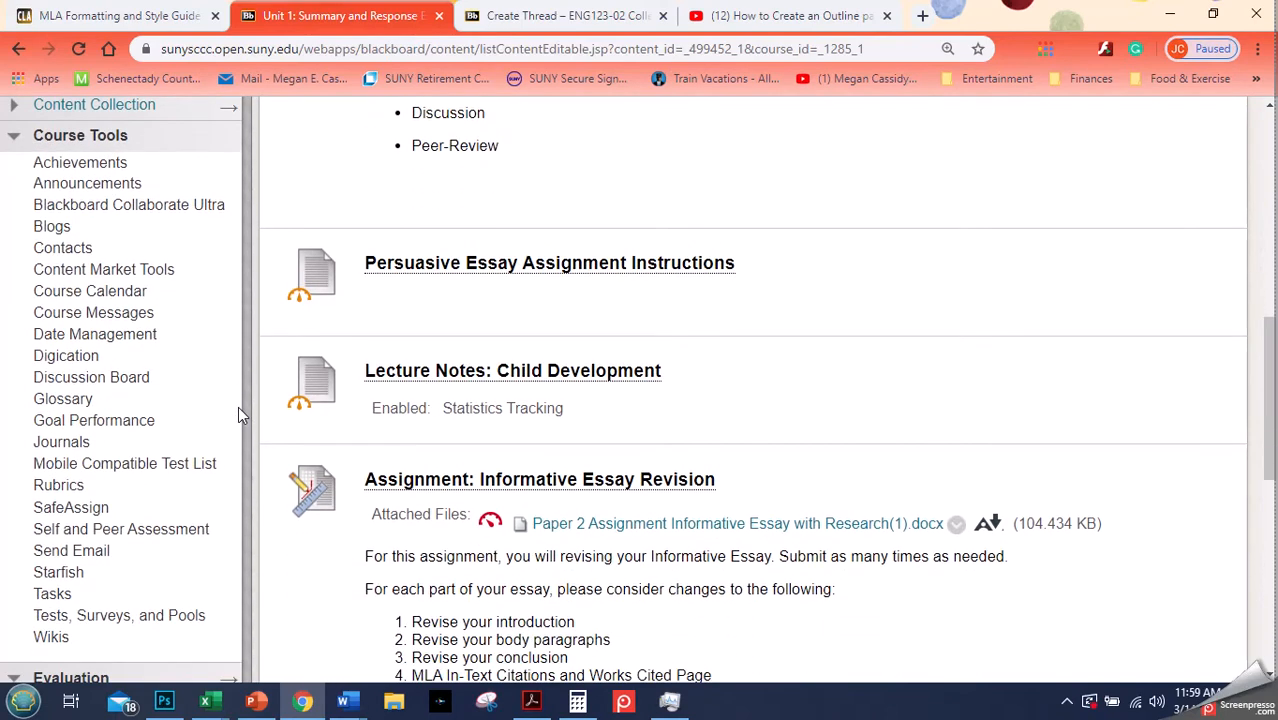
click(58, 486)
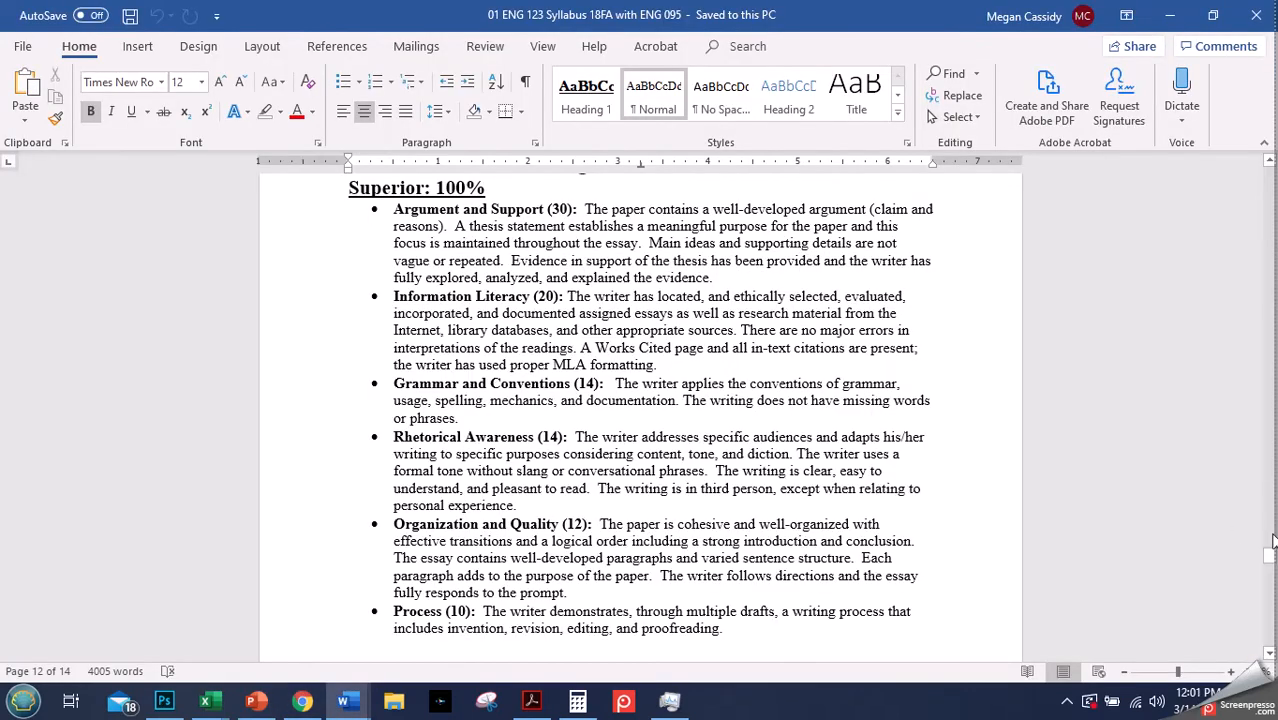
Step: Examine the Journal Entry Rubric and the Grading Rubric for ENG 123 in the Word syllabus
drag(1270, 557, 1268, 526)
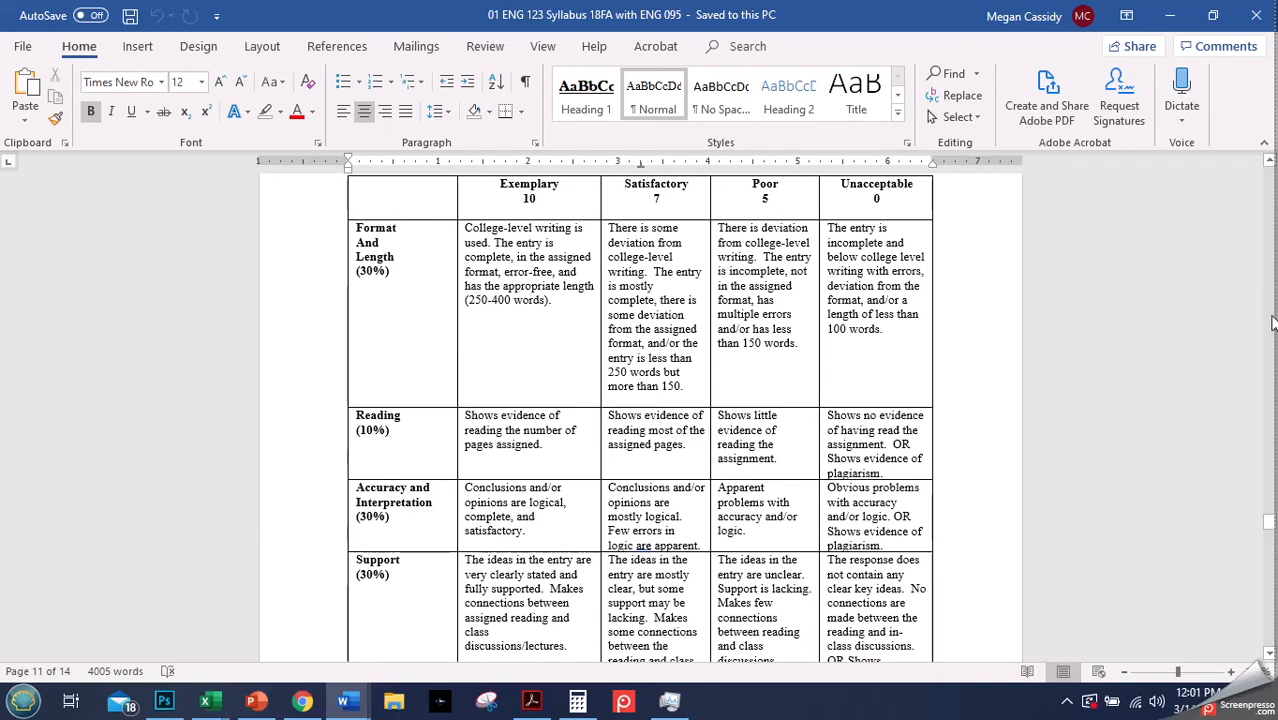
drag(1271, 525, 1266, 563)
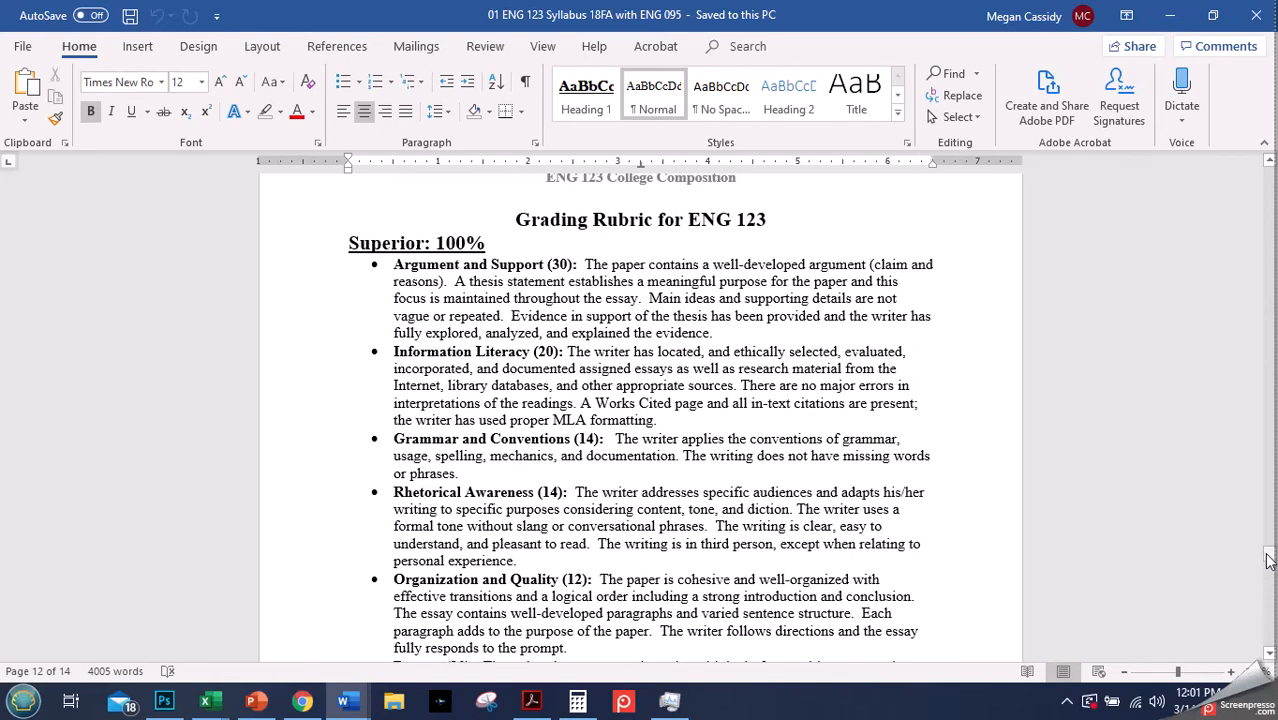
drag(1266, 554, 1266, 557)
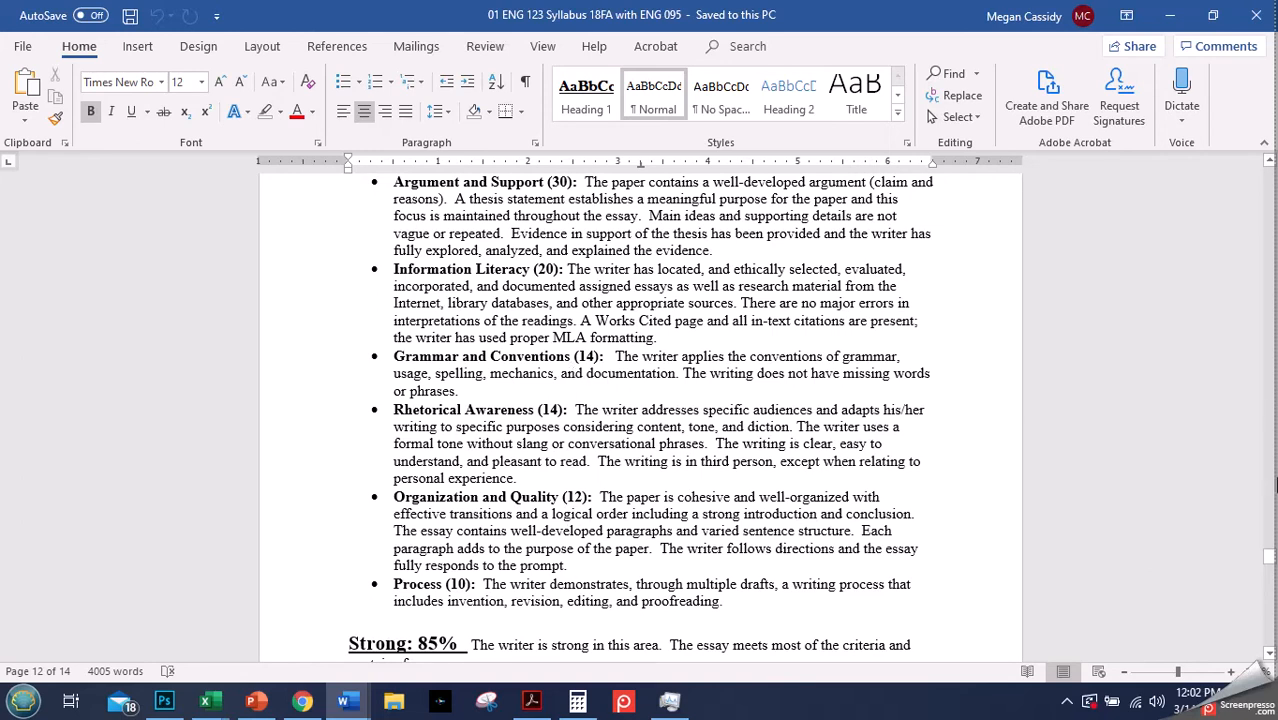
drag(1270, 564, 1270, 562)
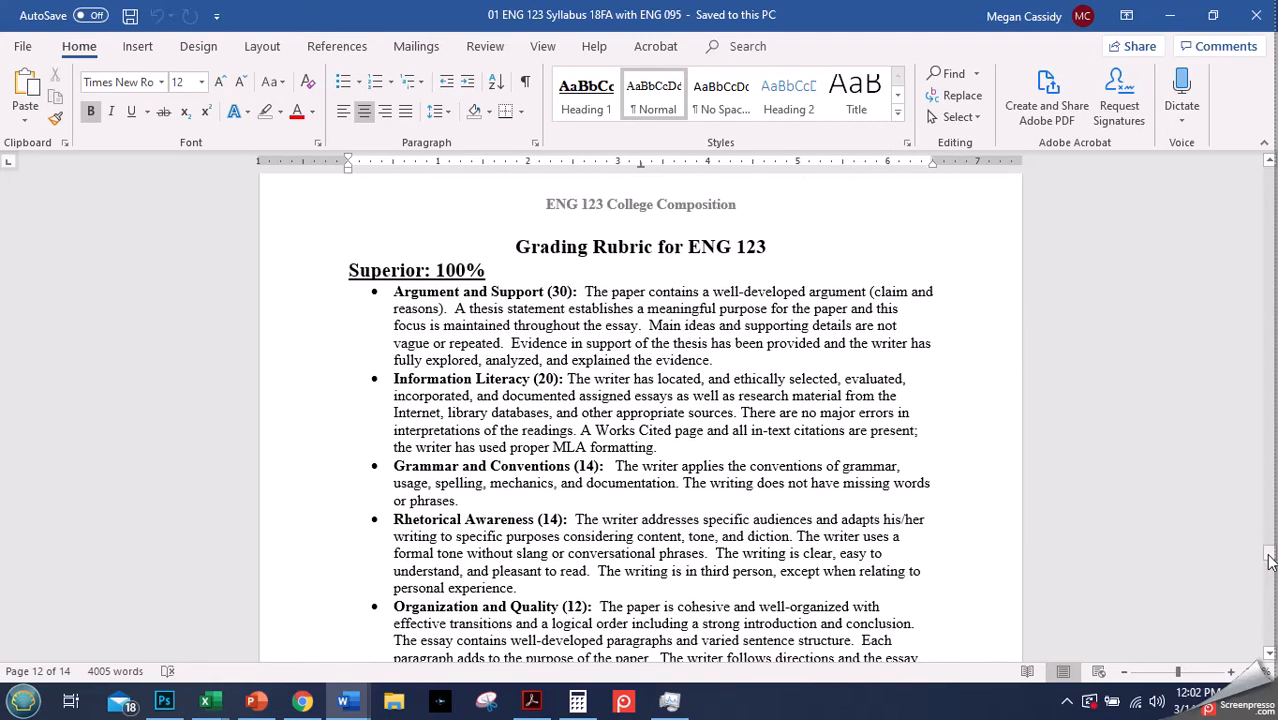
Step: Switch to the Rubrics page in Chrome and create a rubric named "College Composition Practice Rubric"
mouse_move(313, 707)
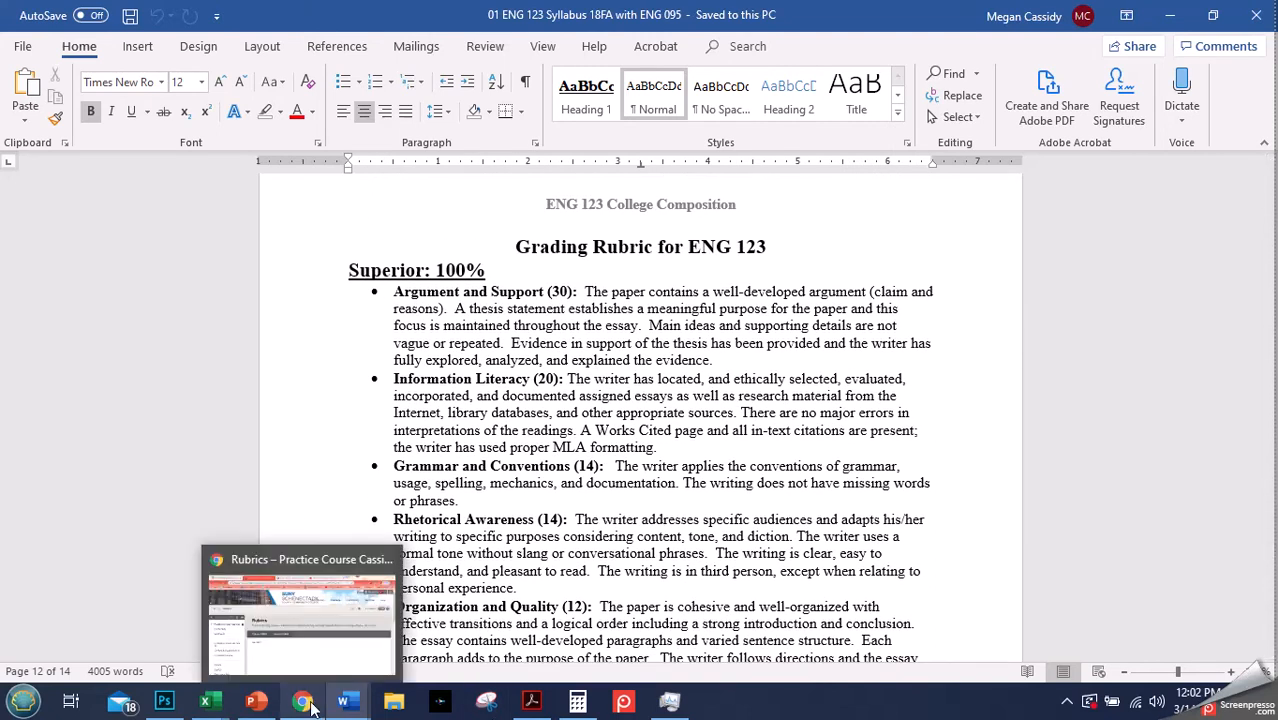
click(312, 655)
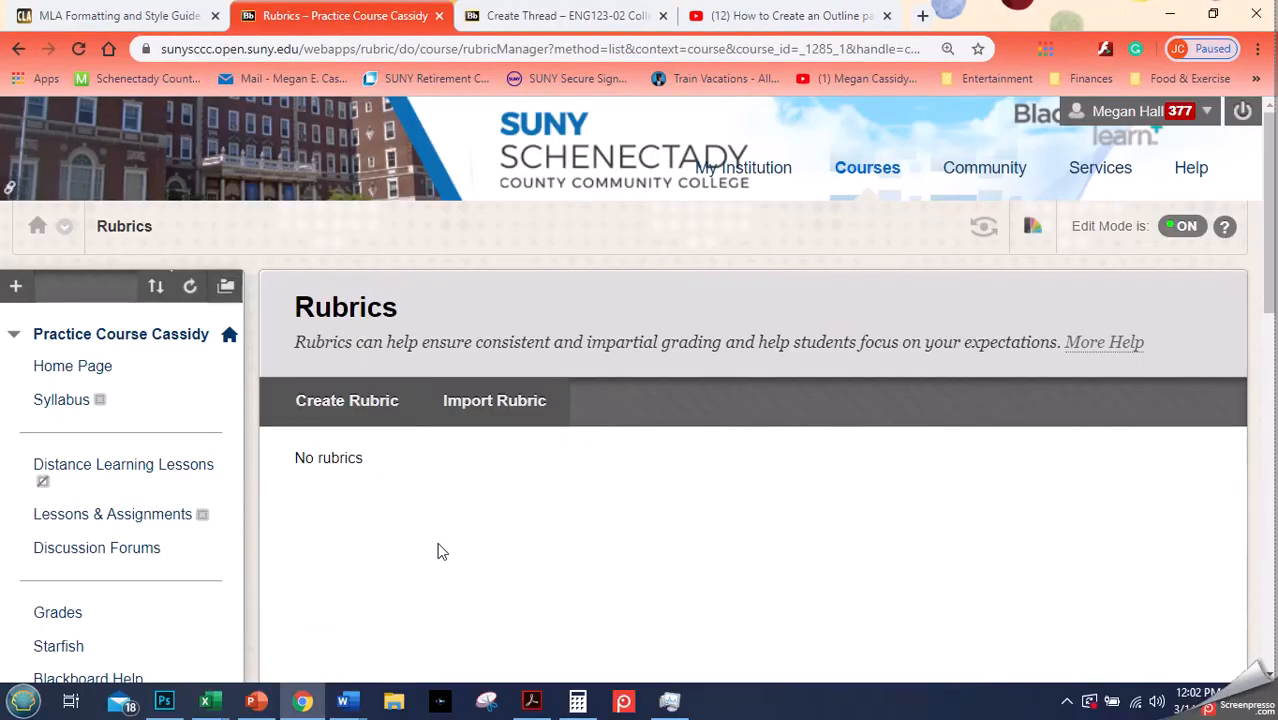
click(346, 402)
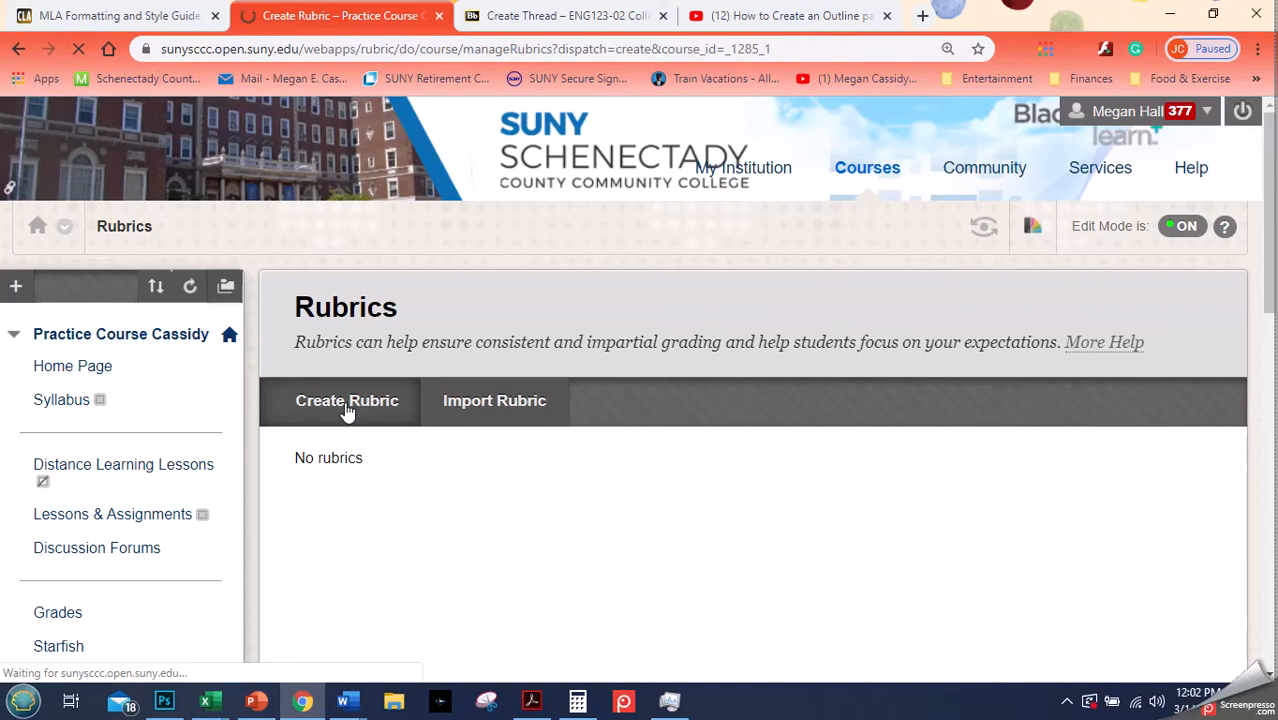
drag(1272, 268, 1262, 362)
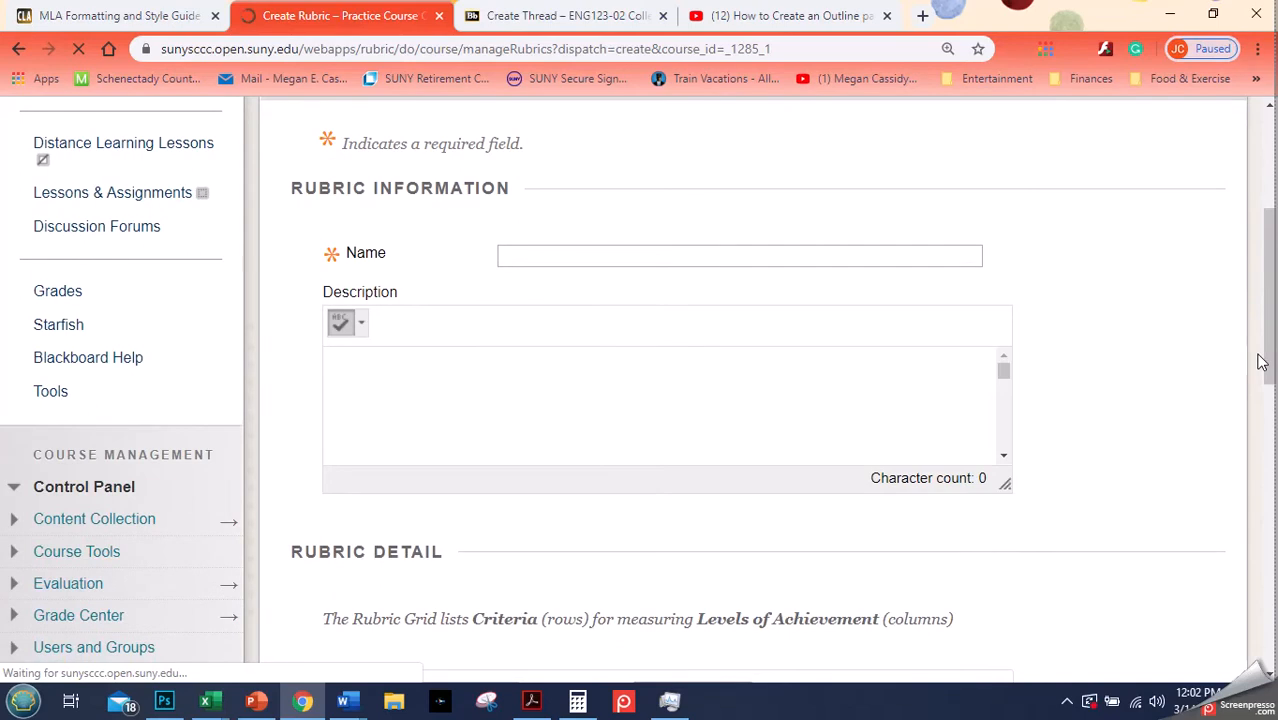
click(669, 255)
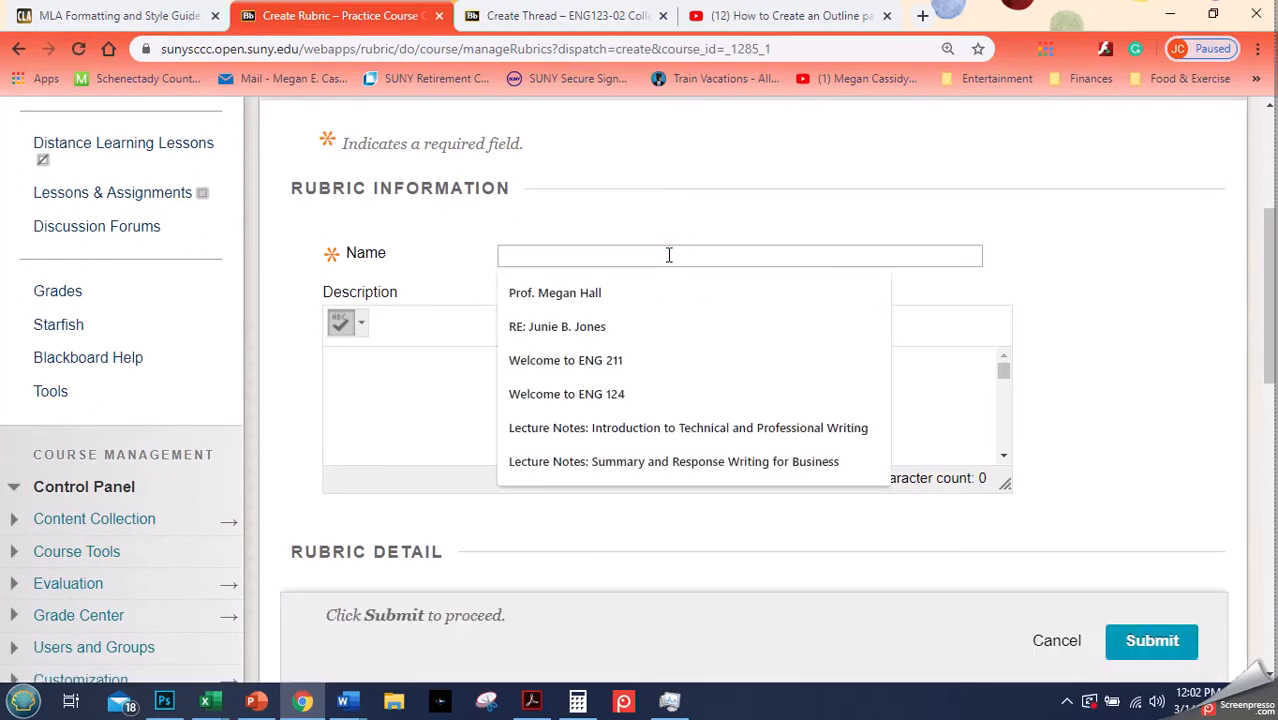
text(College)
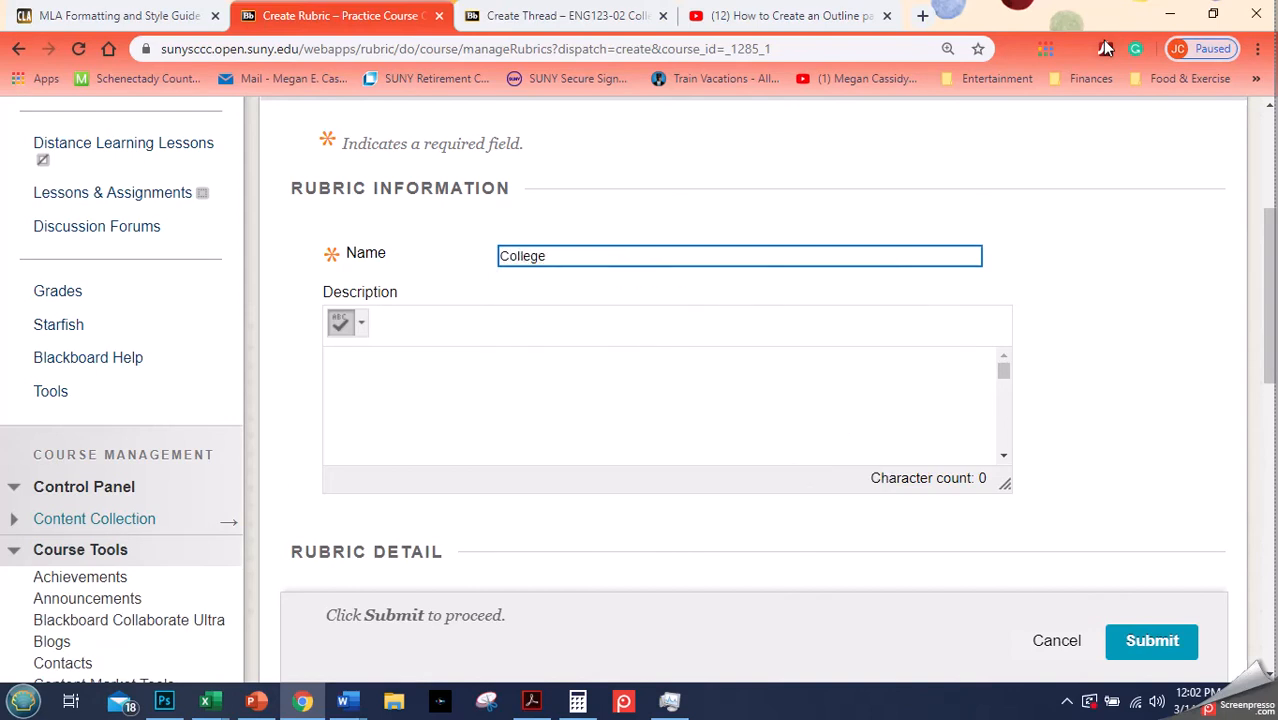
text( Composition Prac)
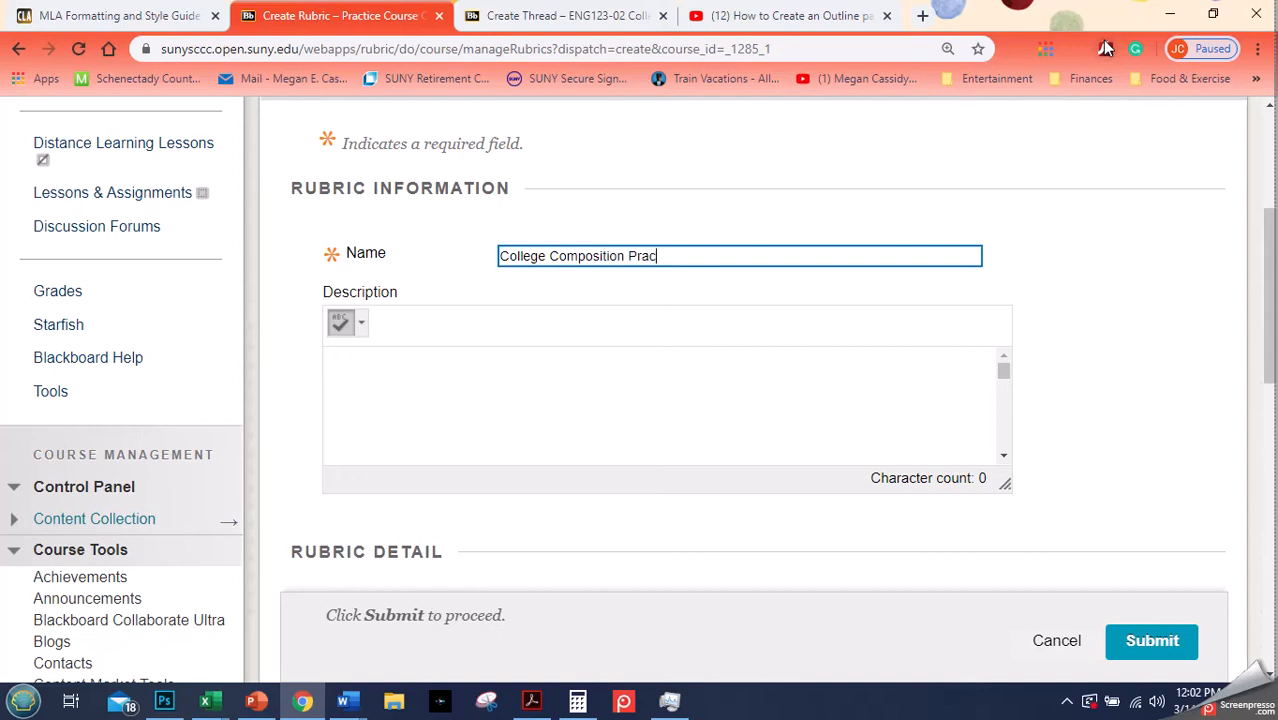
text(tice Rubric)
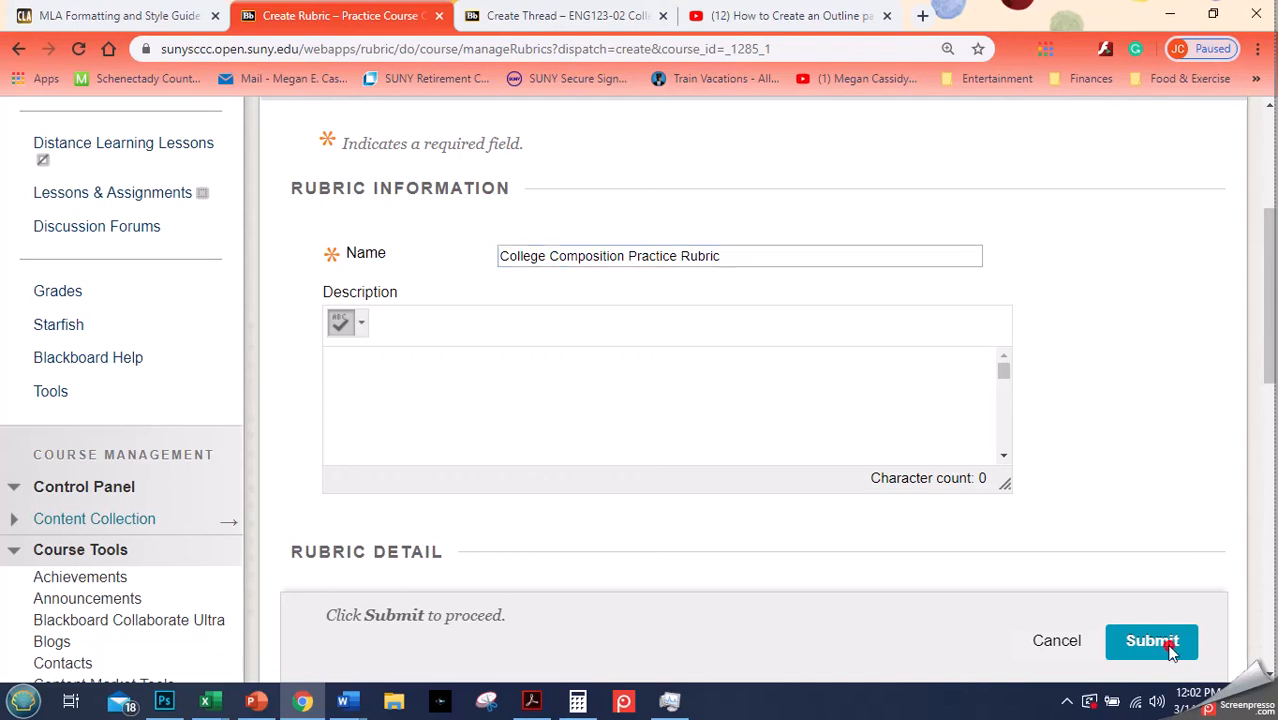
click(1172, 651)
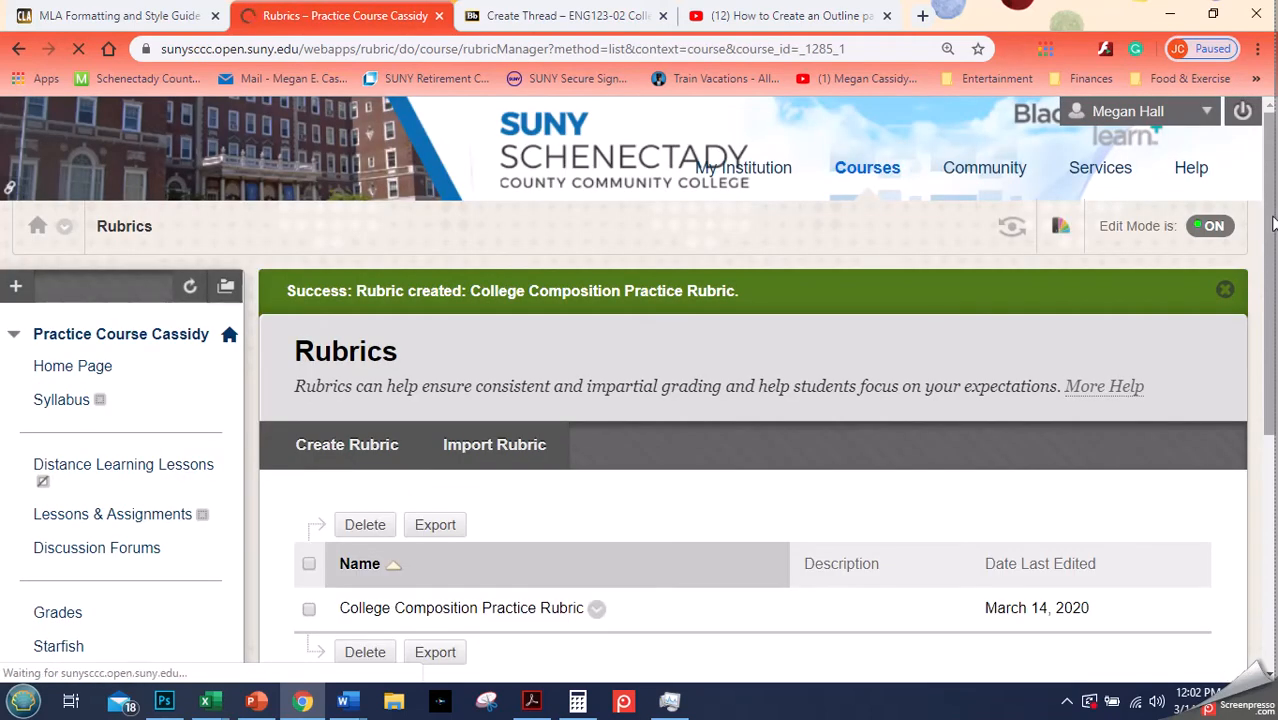
Step: Open the College Composition Practice Rubric for editing and review its criteria rows, achievement levels and weights
drag(1273, 225, 1250, 354)
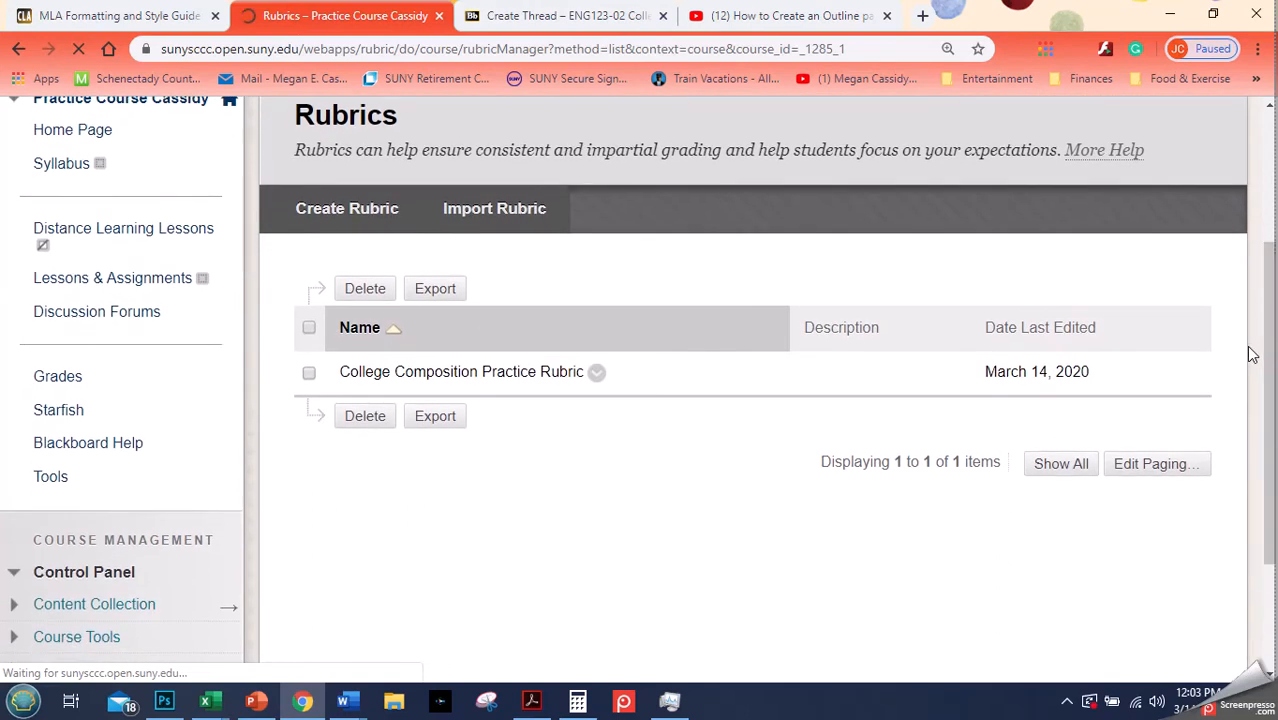
click(596, 375)
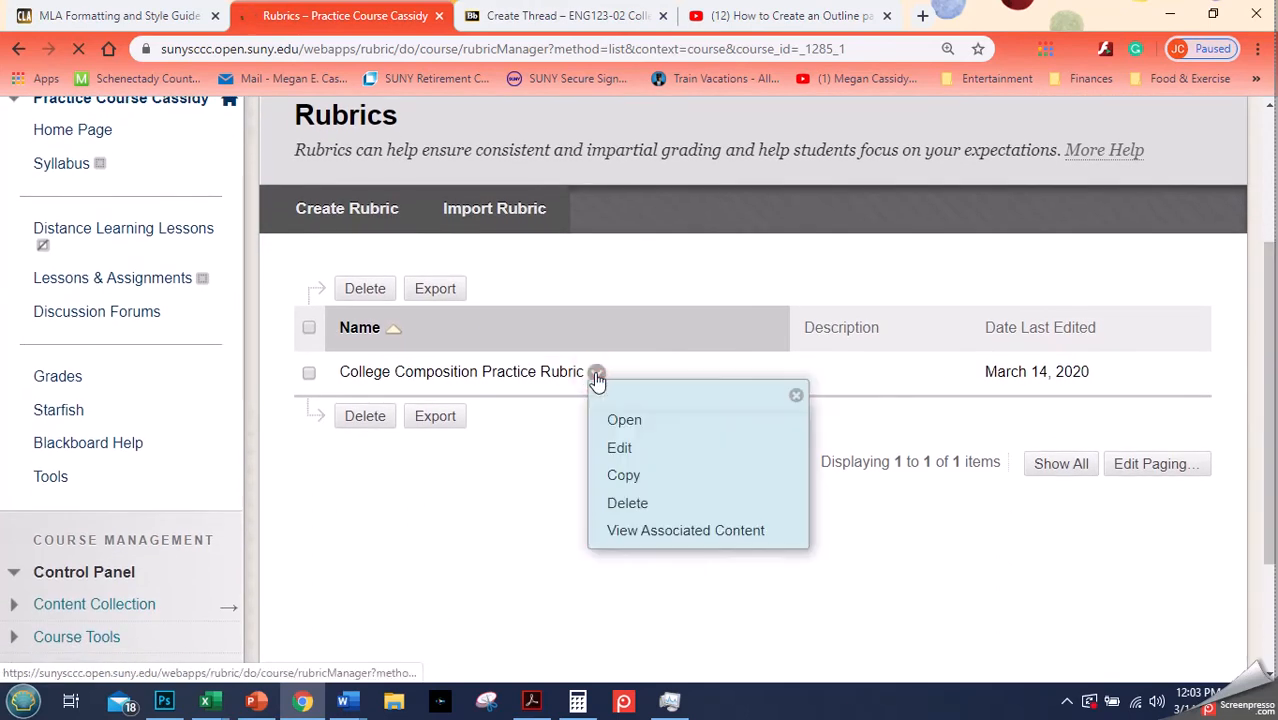
click(620, 450)
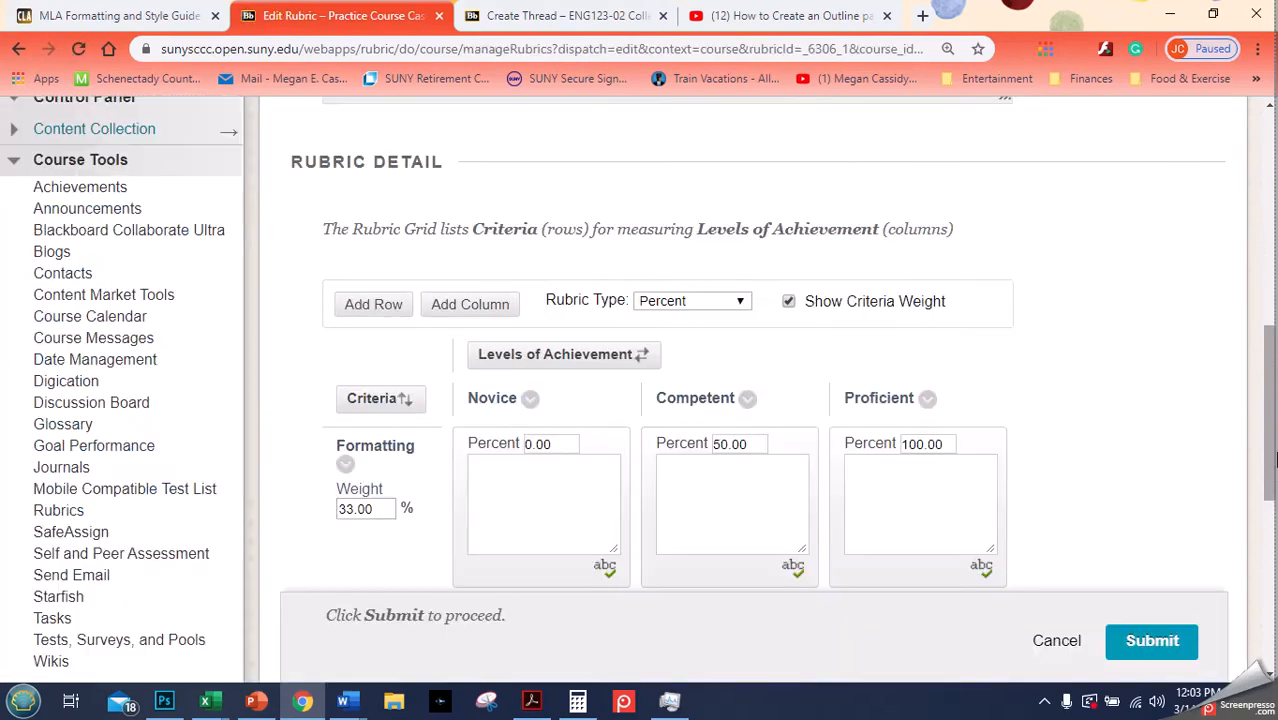
drag(1272, 458, 1253, 557)
scroll(1253, 541, up, 1)
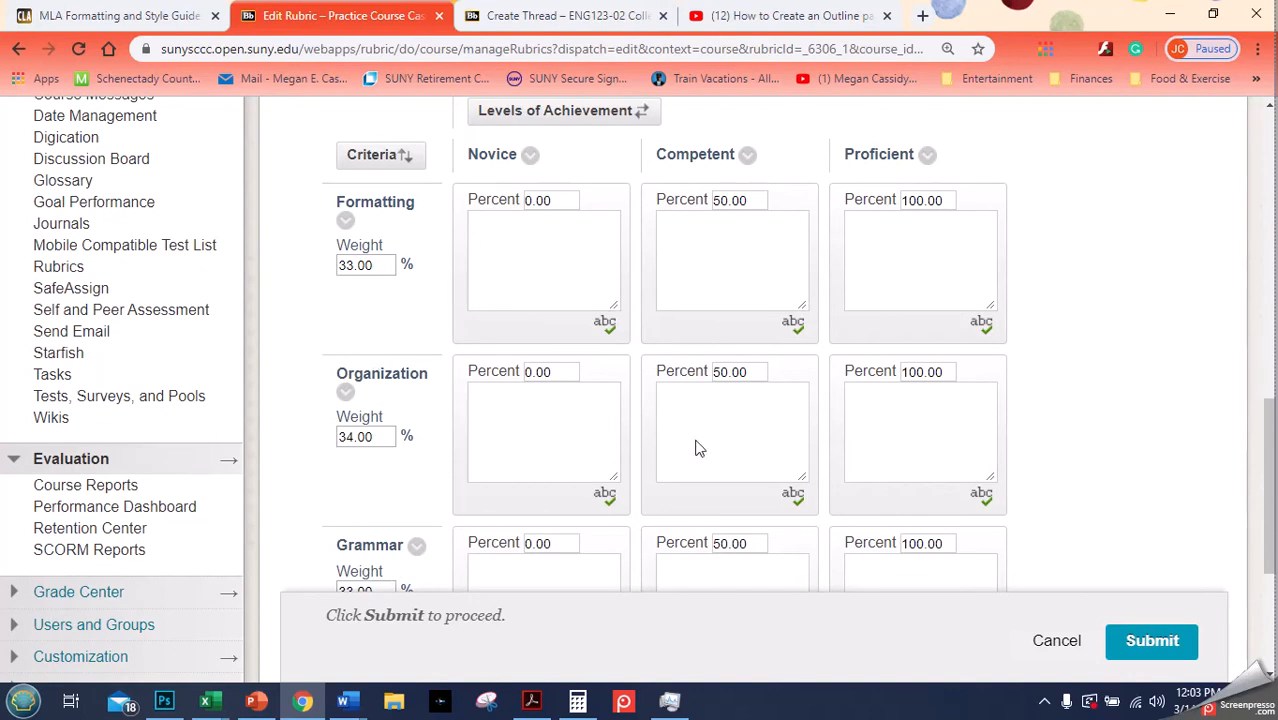
drag(1271, 455, 1274, 496)
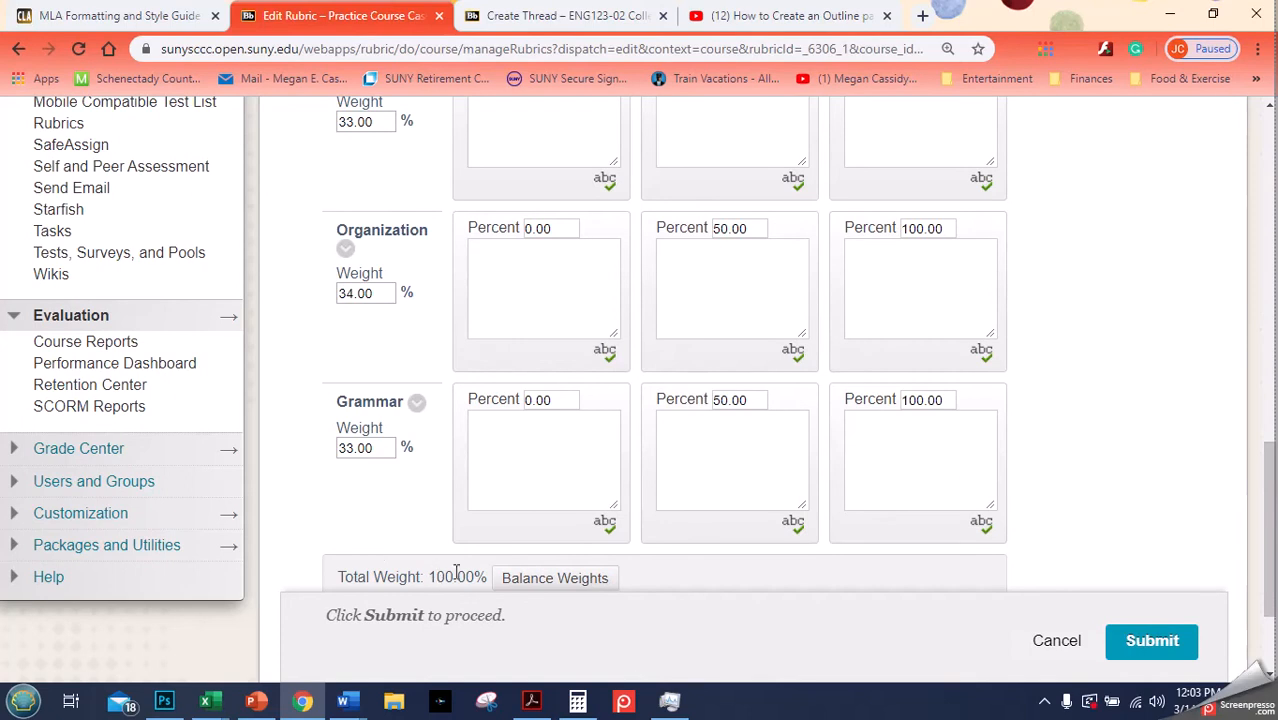
drag(1268, 503, 1268, 428)
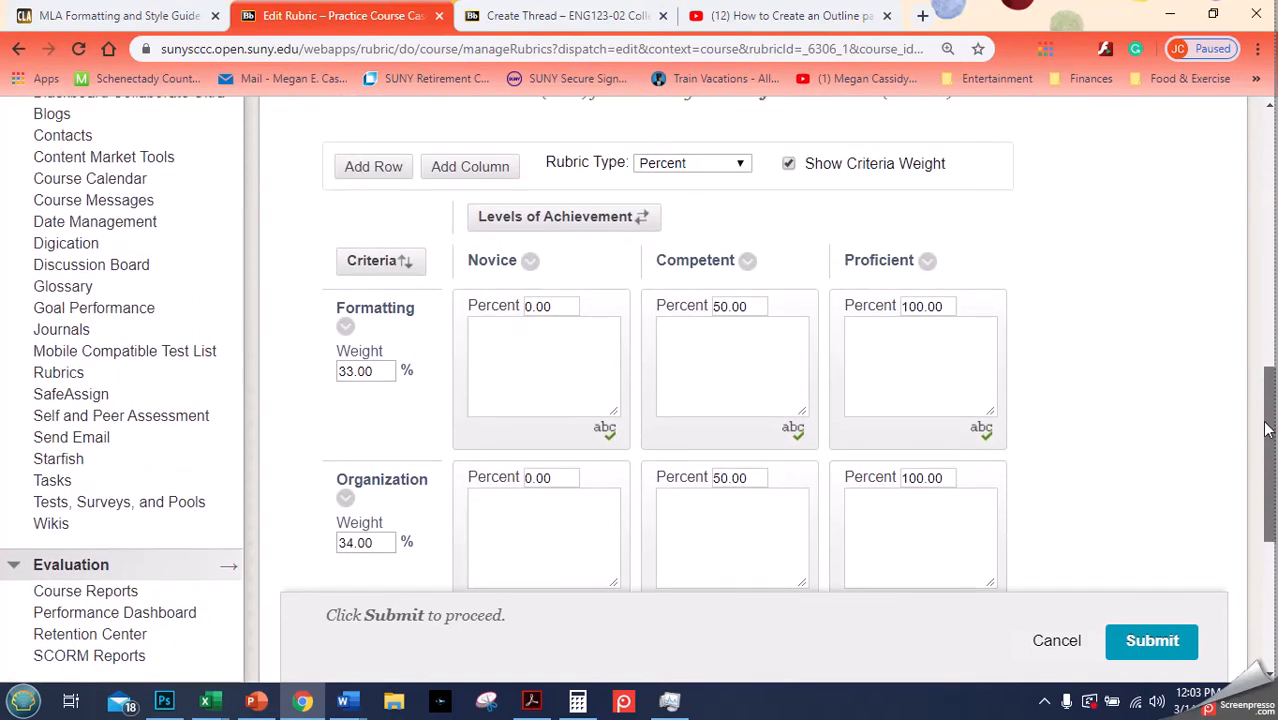
Step: Add a fourth criteria row to the rubric grid and open its name for editing
click(380, 170)
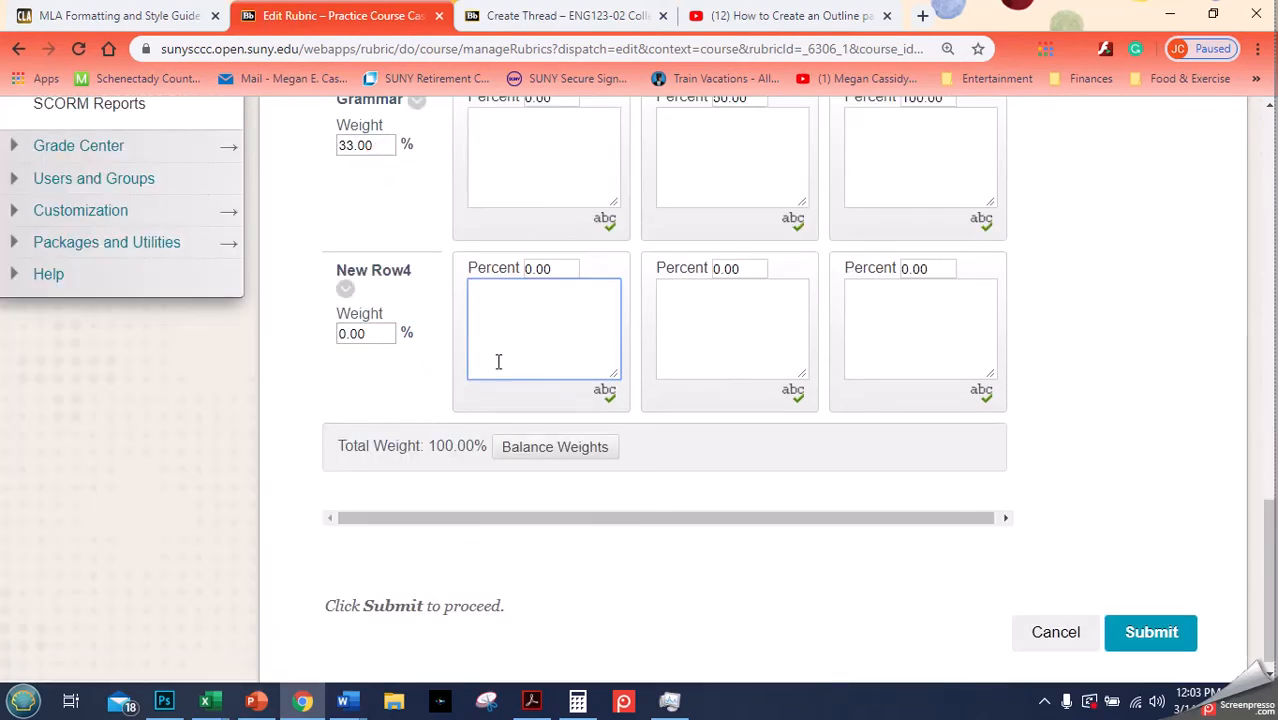
click(345, 289)
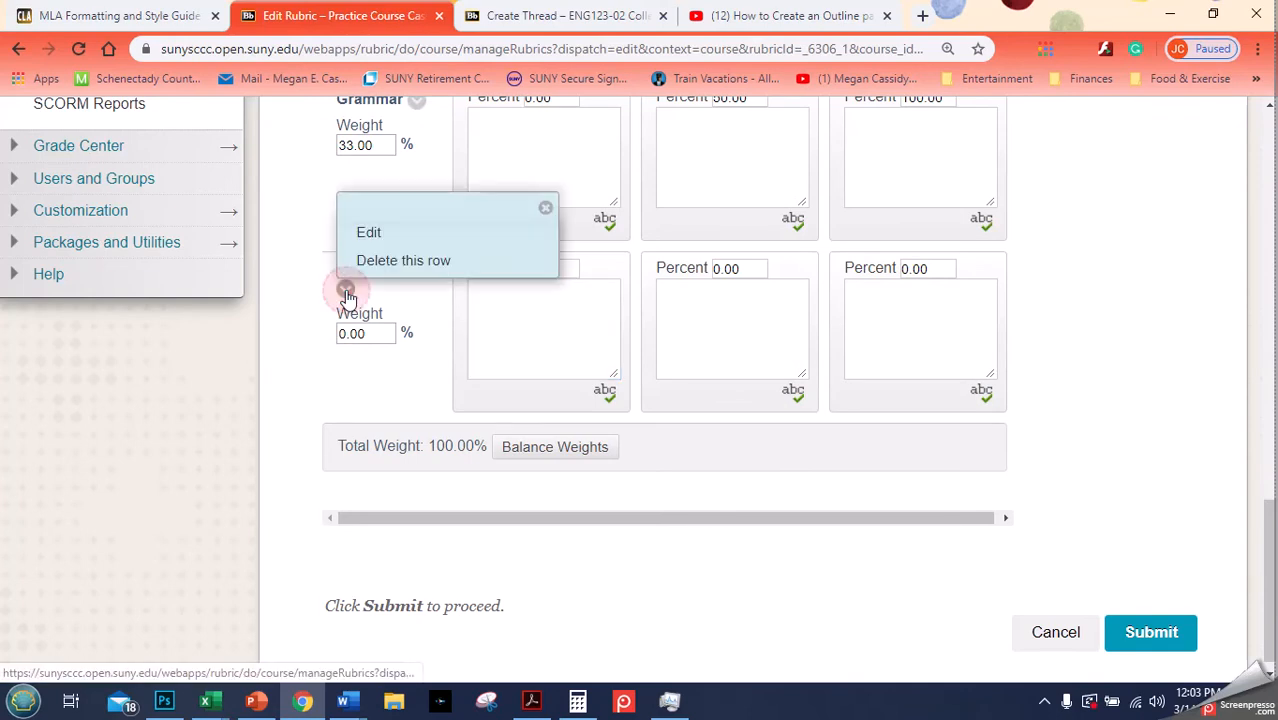
click(390, 238)
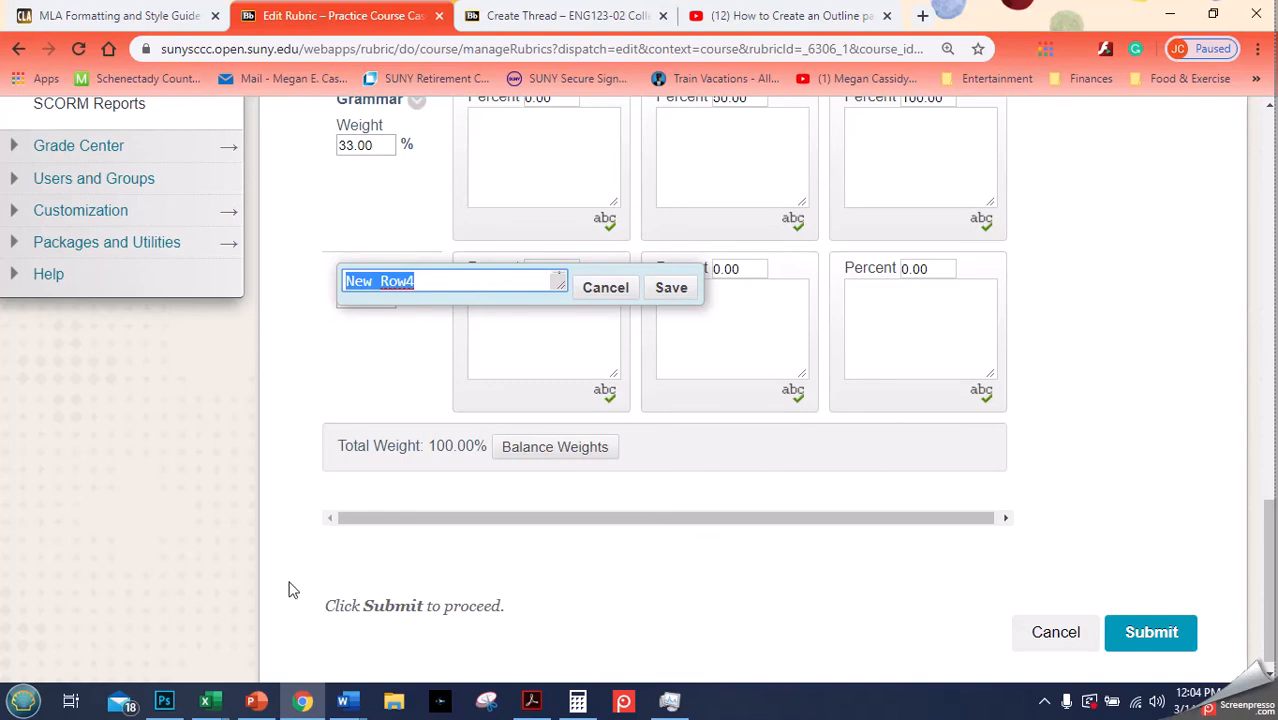
Step: Switch to the ENG 123 syllabus in Word and look up the criteria in the Journal Entry Rubric
mouse_move(343, 703)
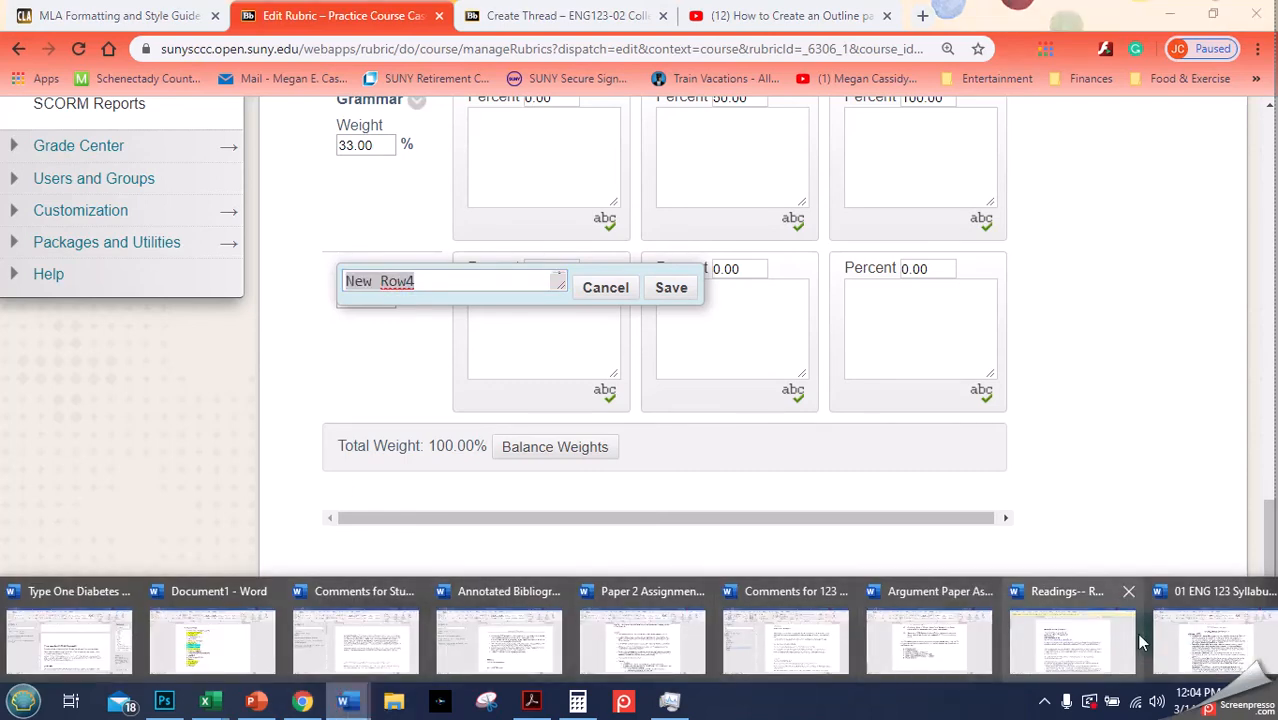
click(1192, 632)
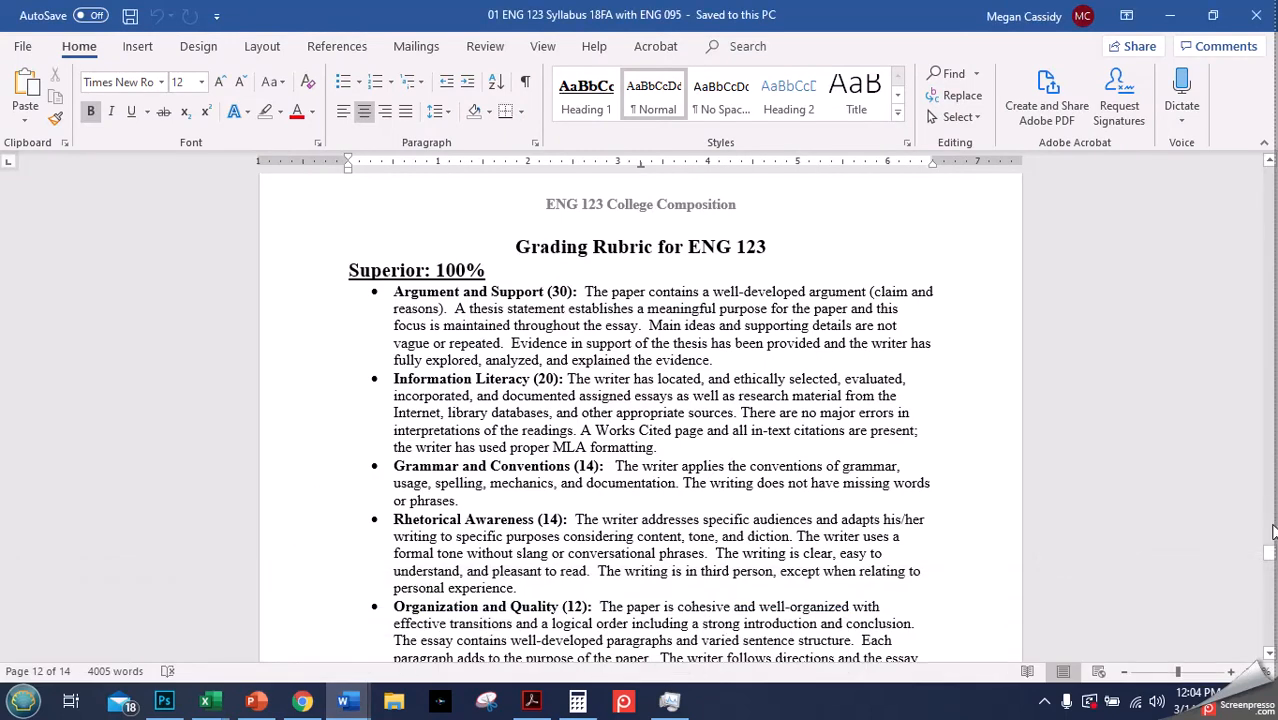
drag(1270, 548, 1270, 522)
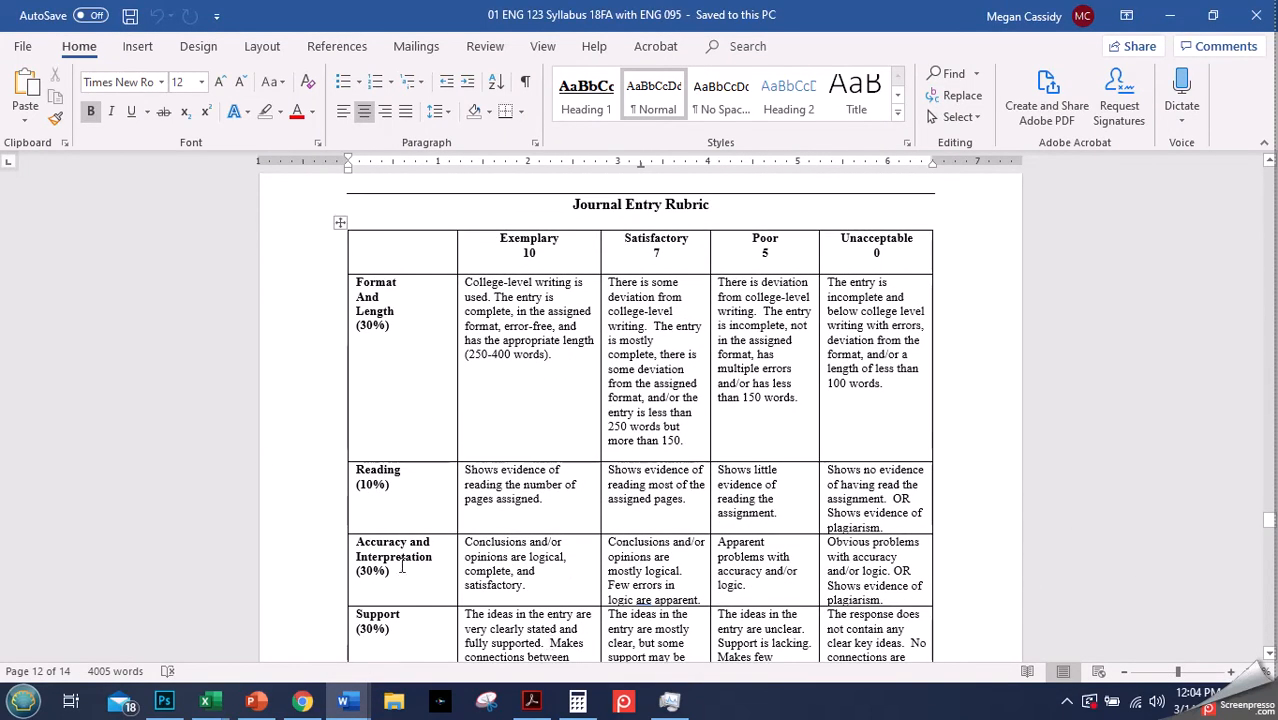
Step: Return to Chrome, name the new criteria row "Interpretation of Text" and balance the weights to 25% per row
click(302, 701)
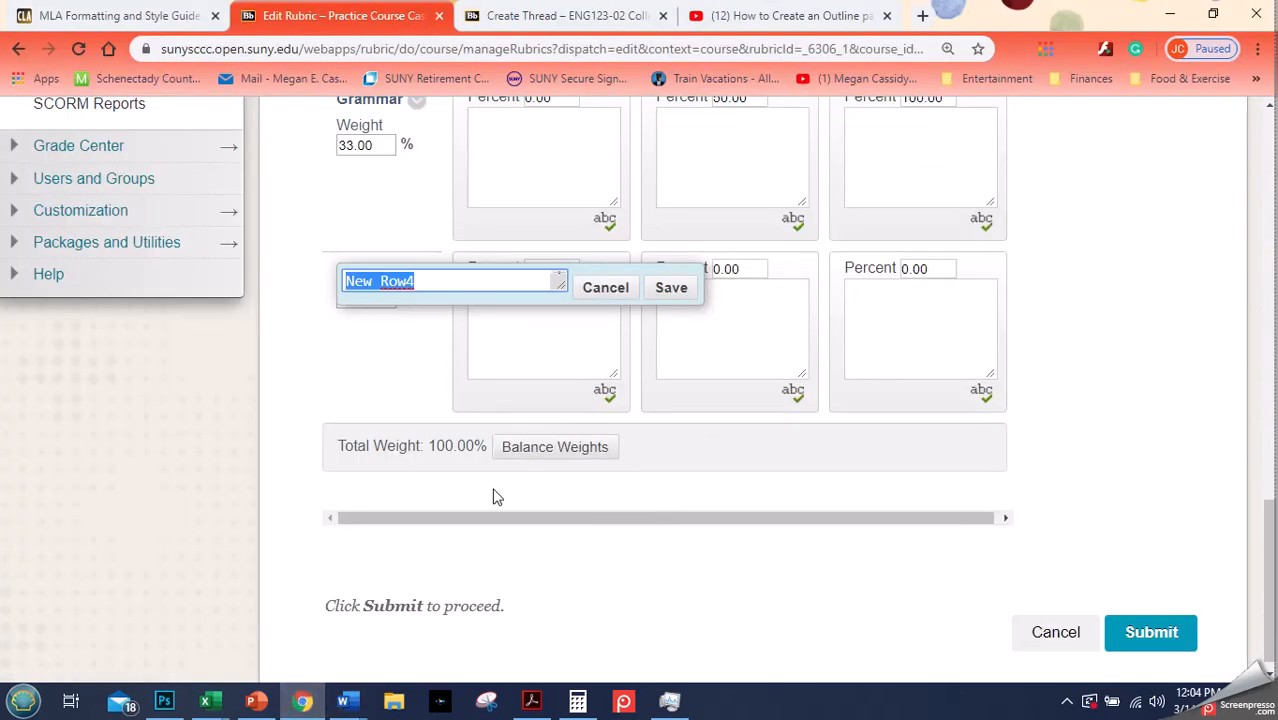
text(Inte)
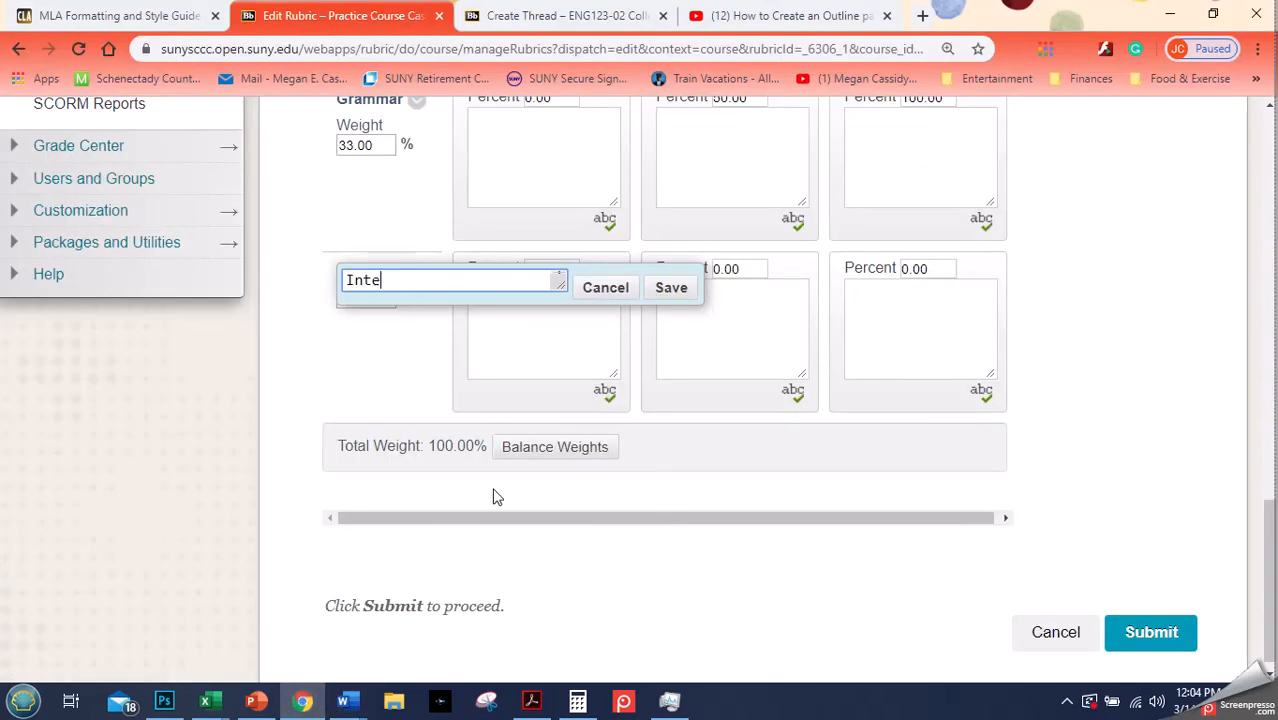
text(rpretation of Text)
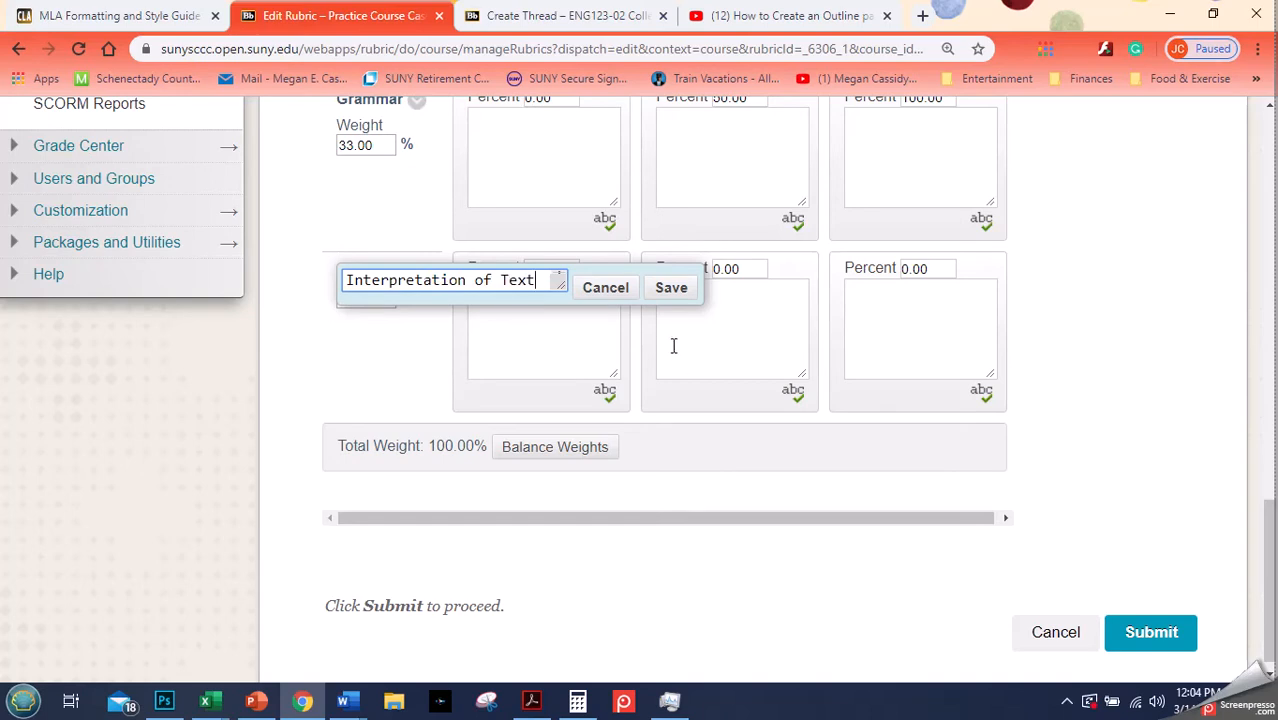
click(673, 290)
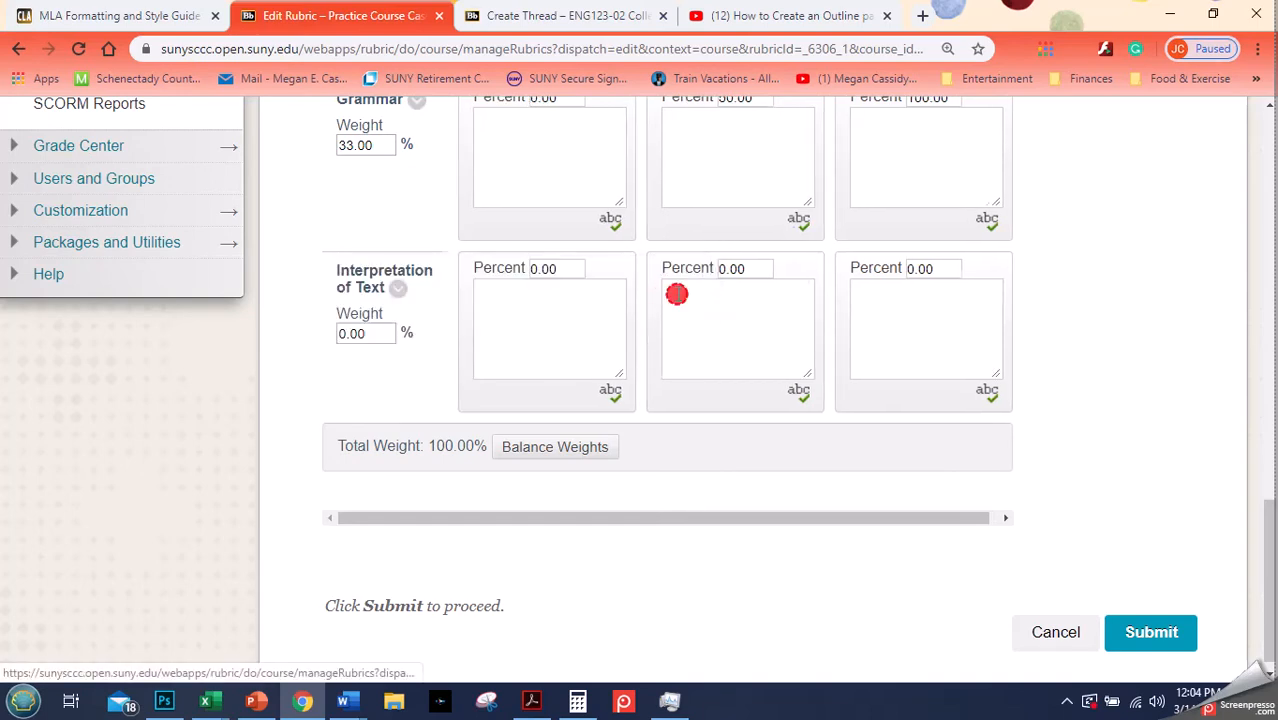
click(546, 456)
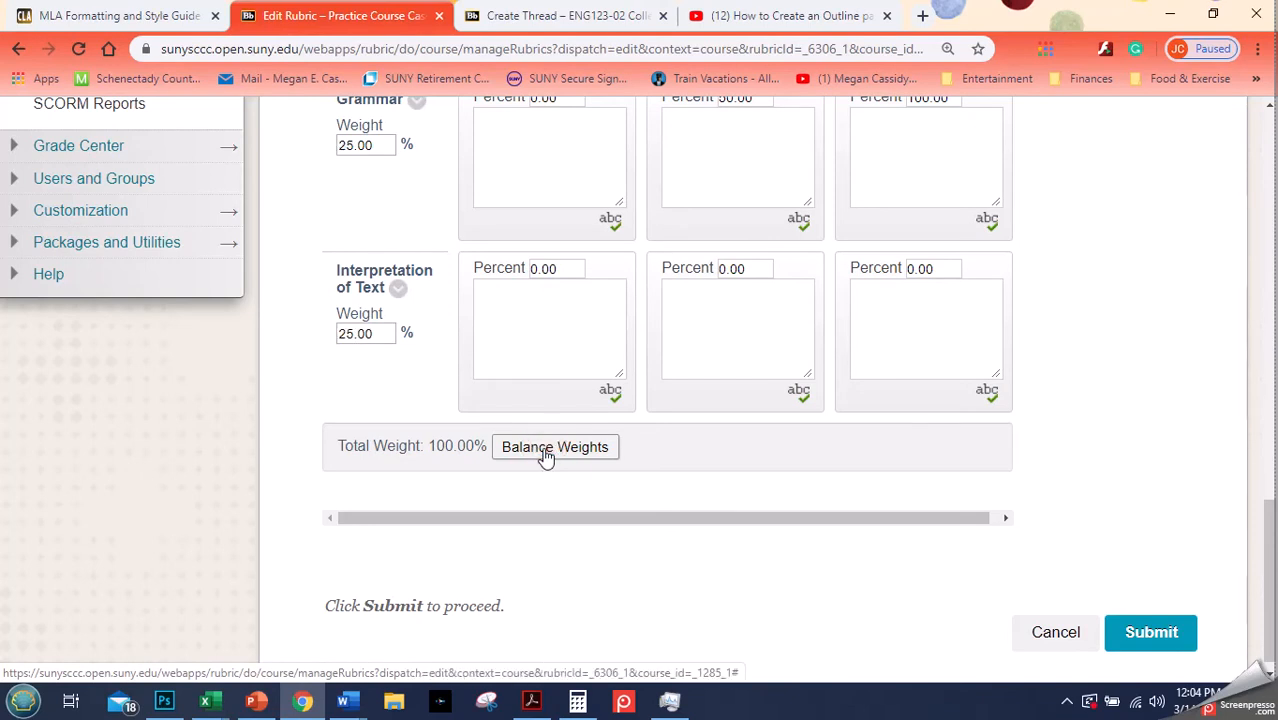
Step: Rename the "Formatting" criteria row to "Thesis and Introduction" and save the name
drag(1270, 530, 1241, 414)
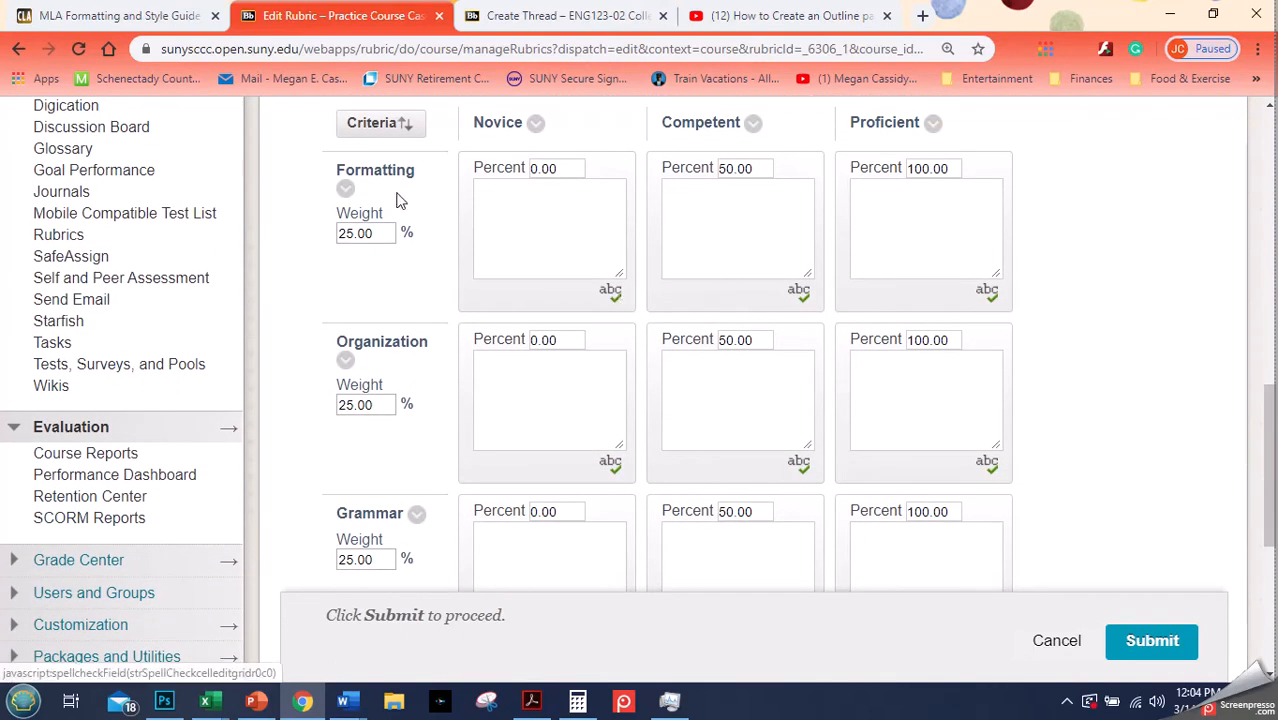
click(346, 191)
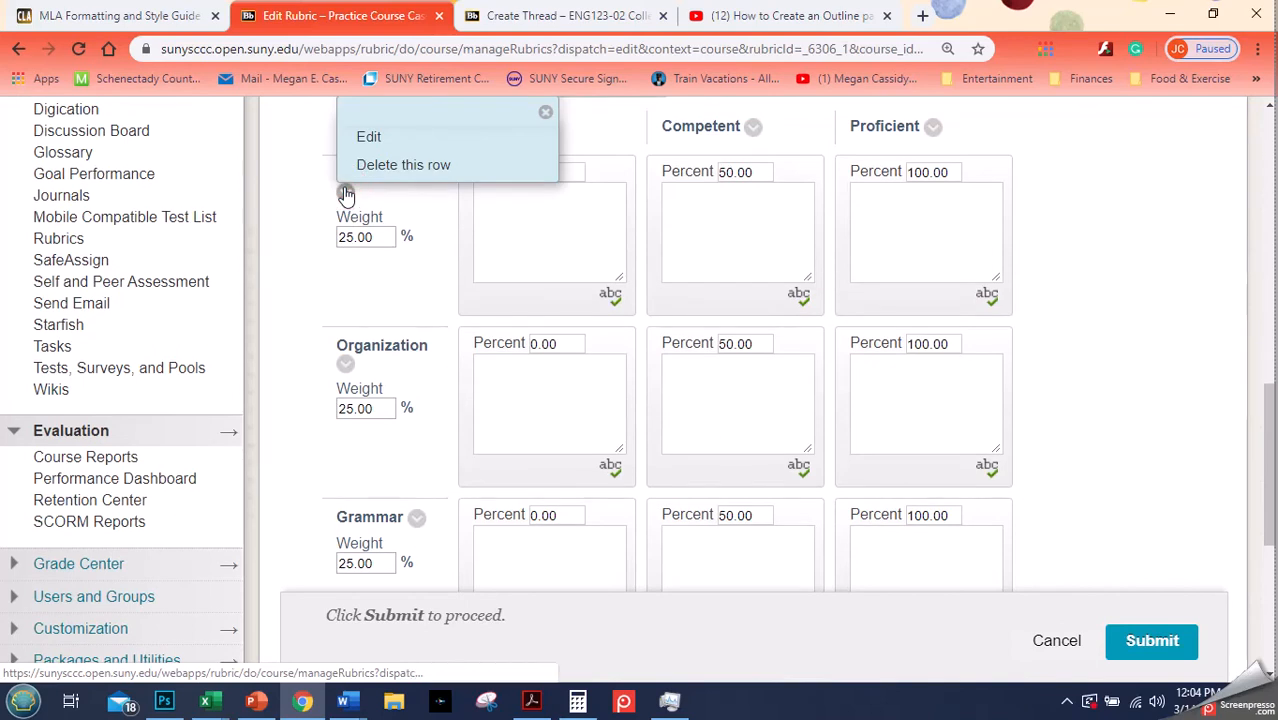
click(399, 147)
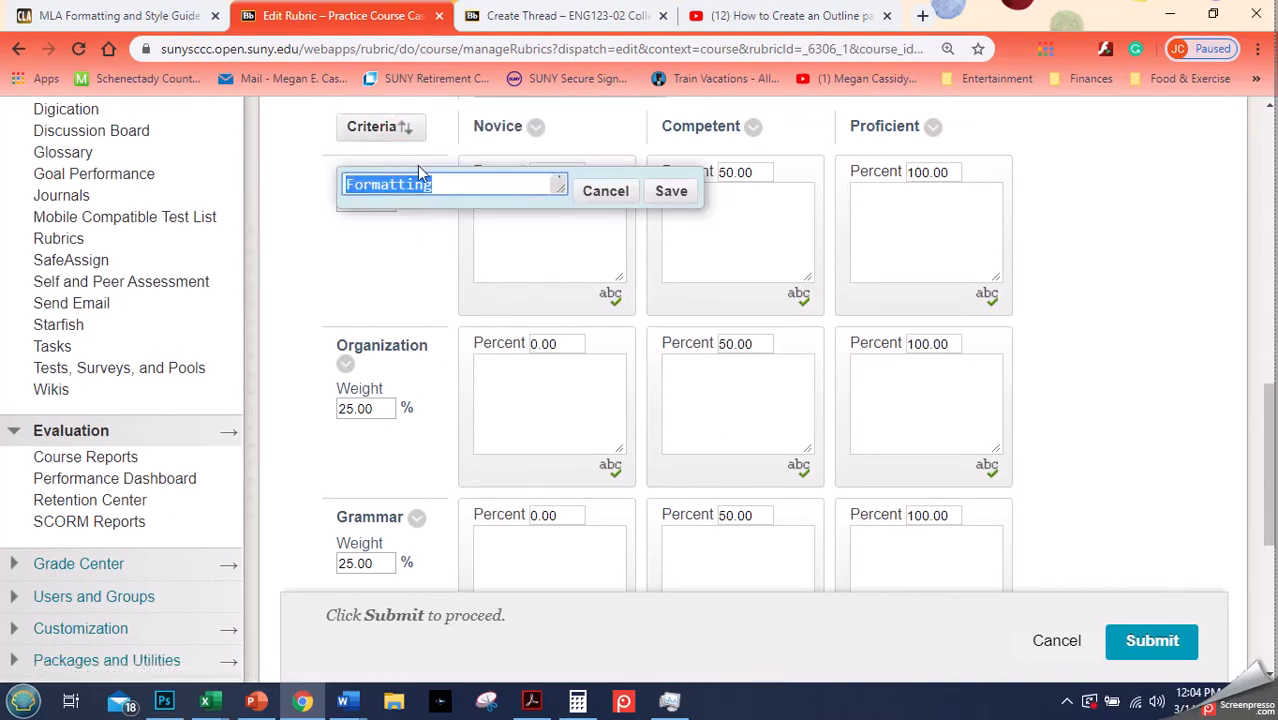
text(Thesis and Introduction)
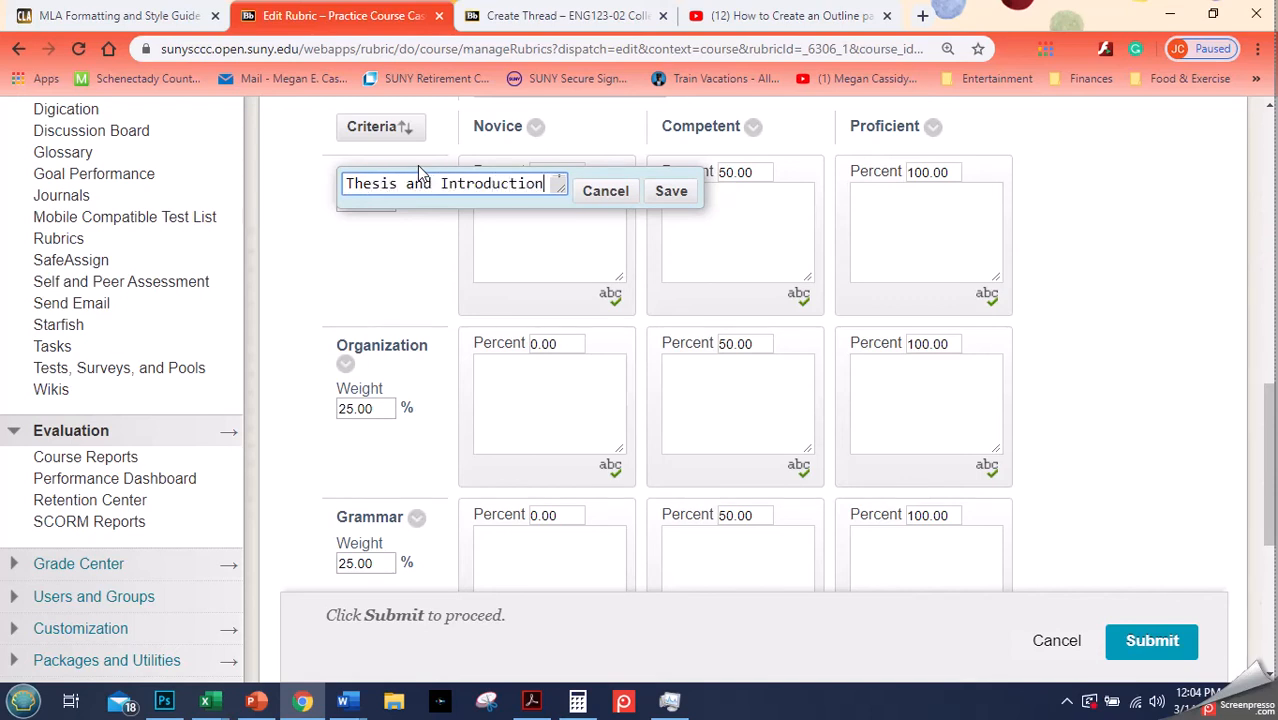
click(670, 191)
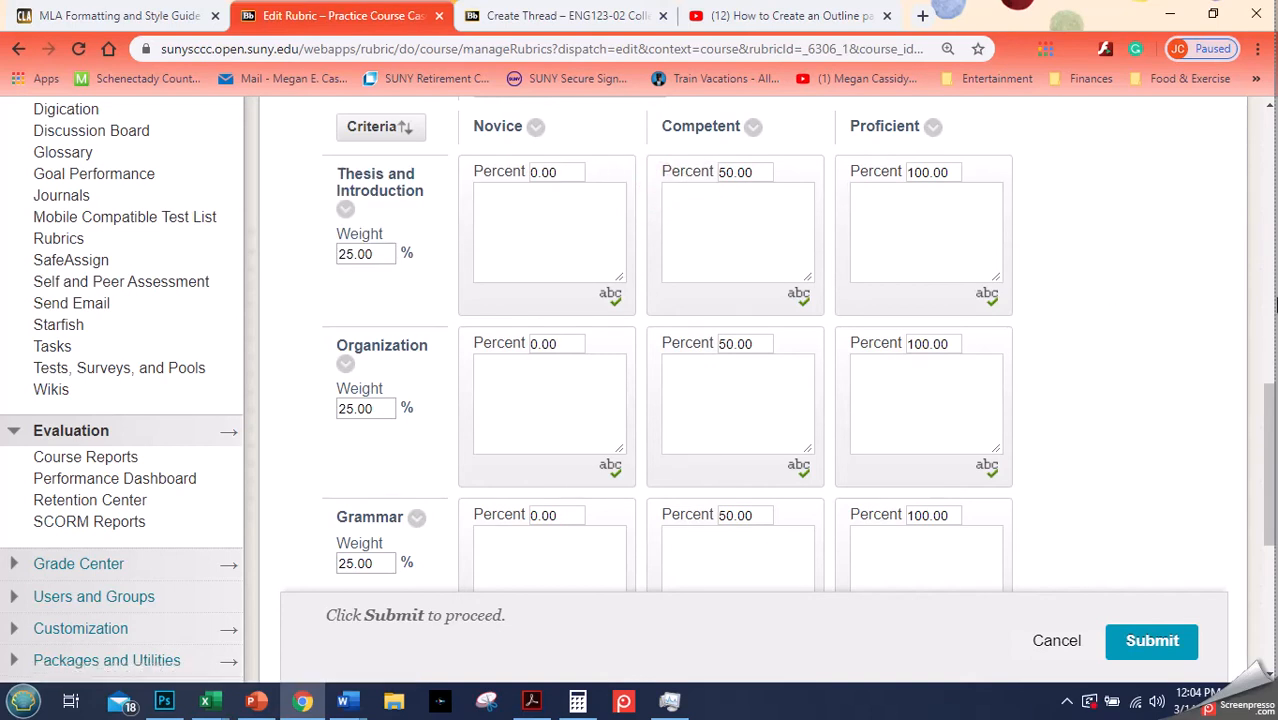
Step: Add a fifth criteria row to the rubric grid and name it "Conclusion"
drag(1269, 399, 1272, 363)
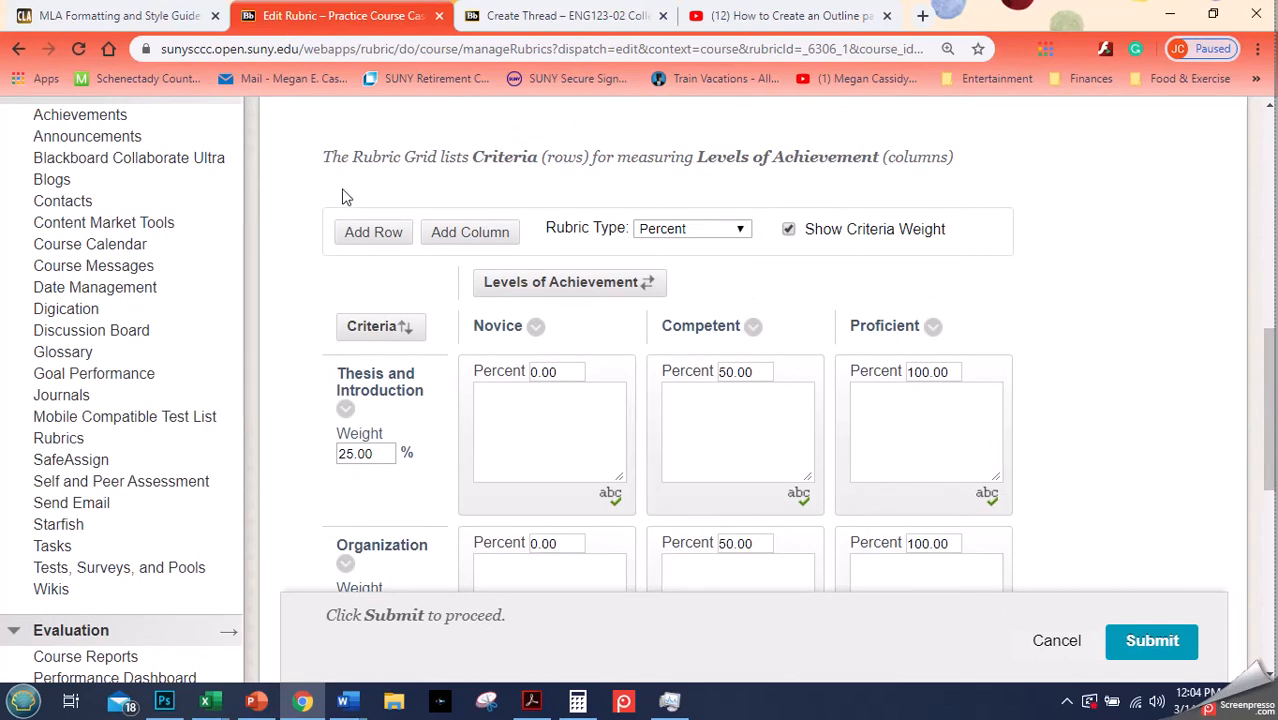
click(373, 233)
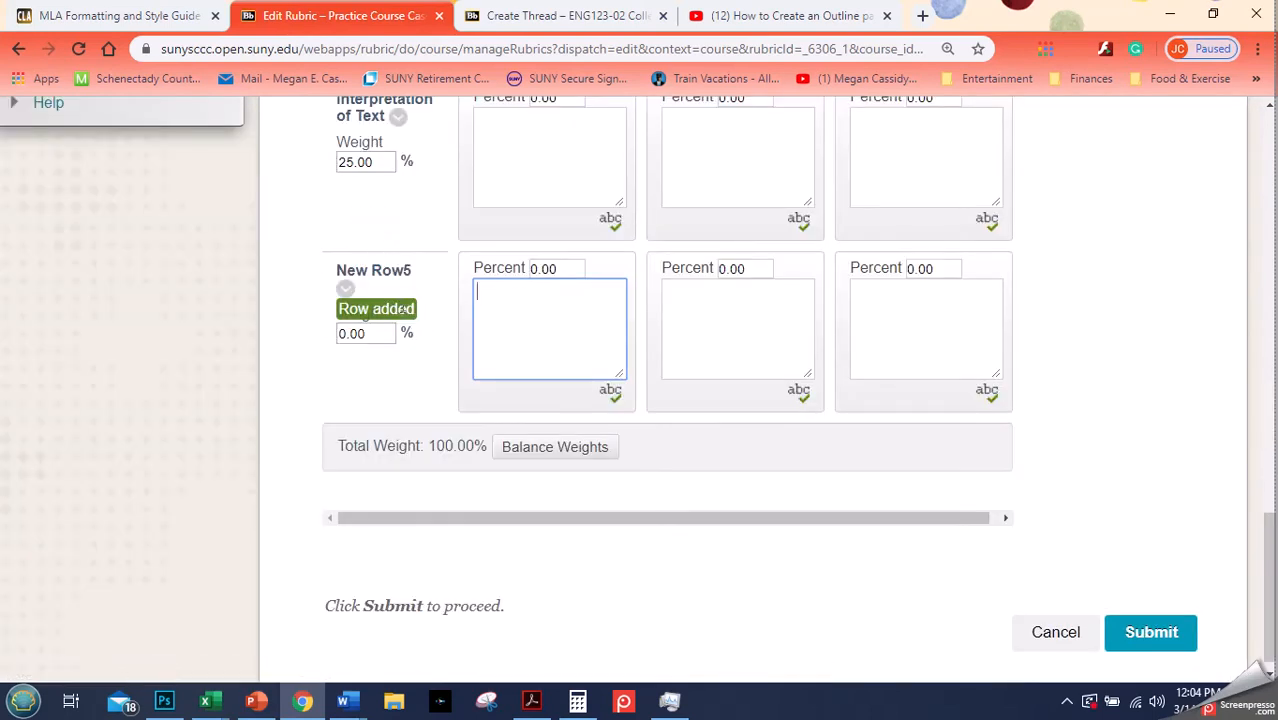
click(345, 290)
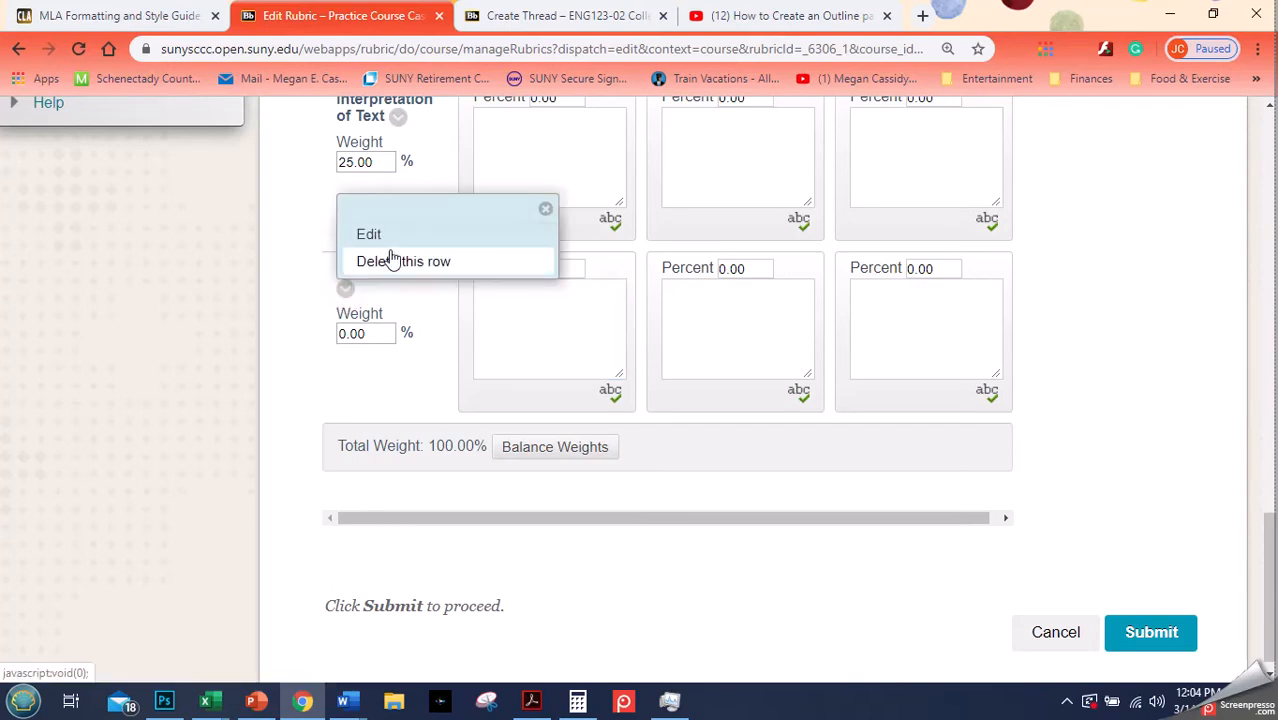
click(388, 245)
text(Conclusion)
click(664, 295)
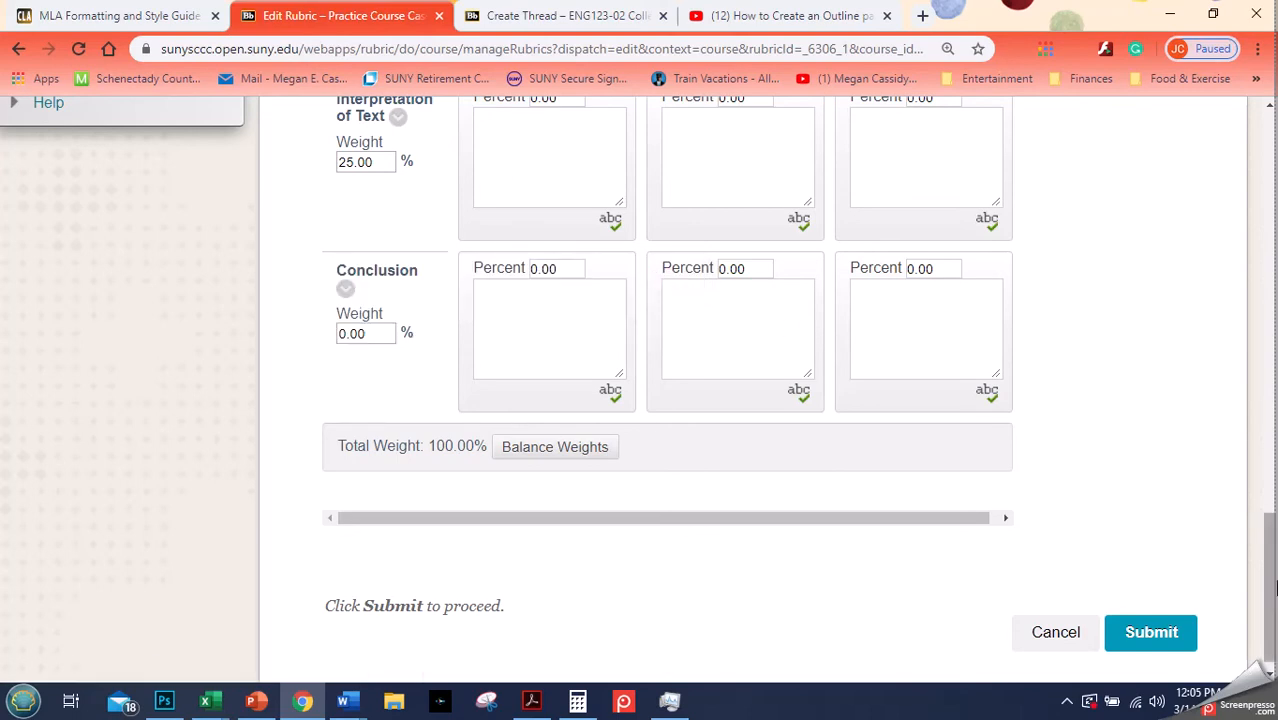
Step: Add a sixth criteria row named "MLA Documentation and Citation" and balance the weights across all rows
drag(1272, 588, 1274, 388)
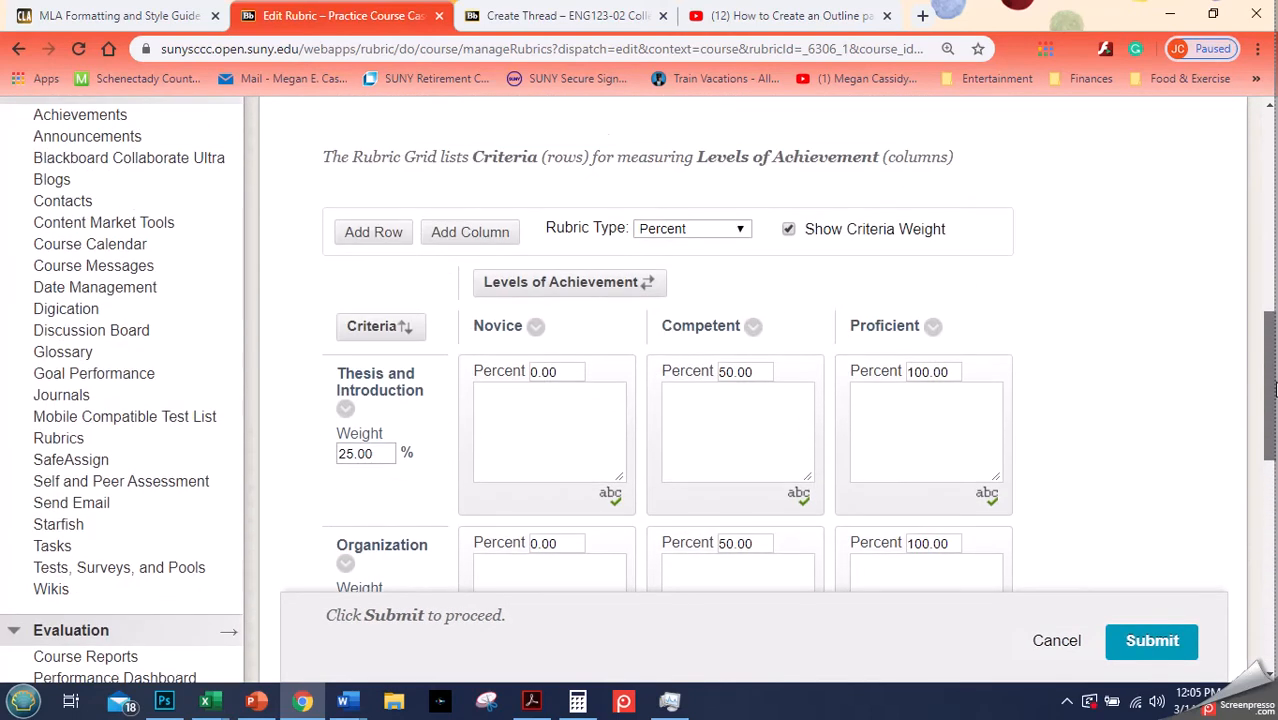
click(368, 231)
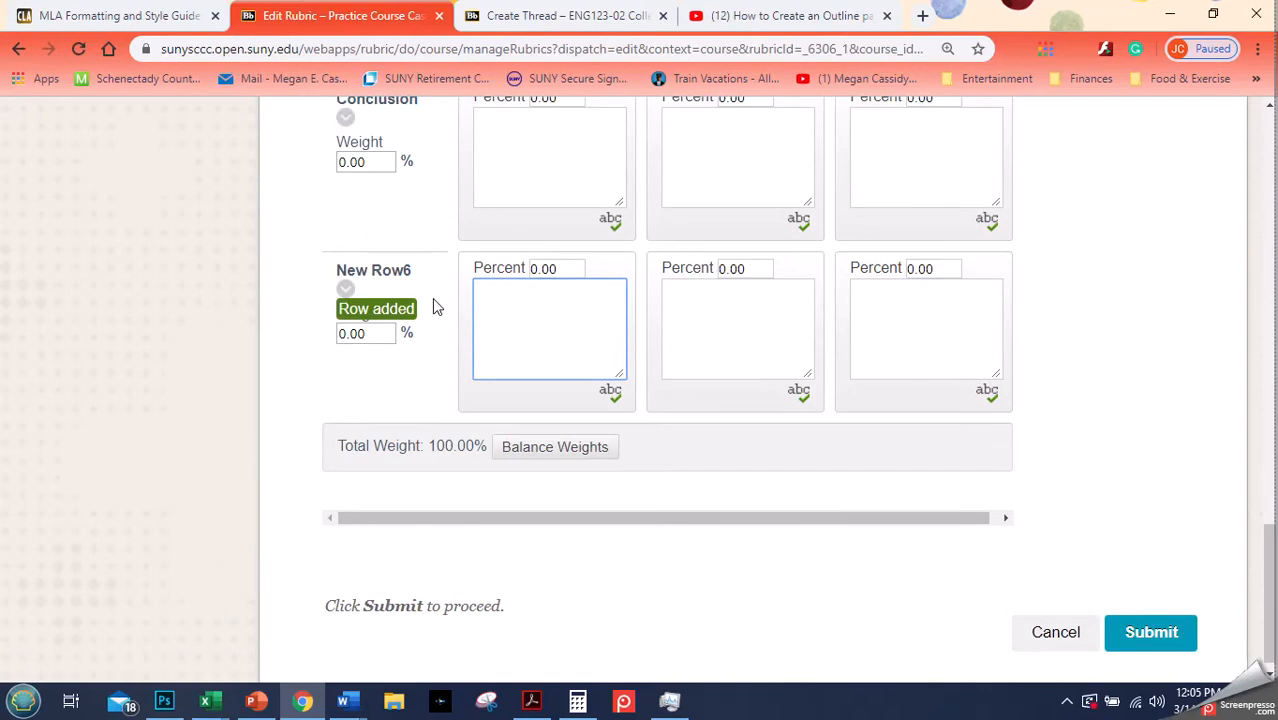
click(345, 288)
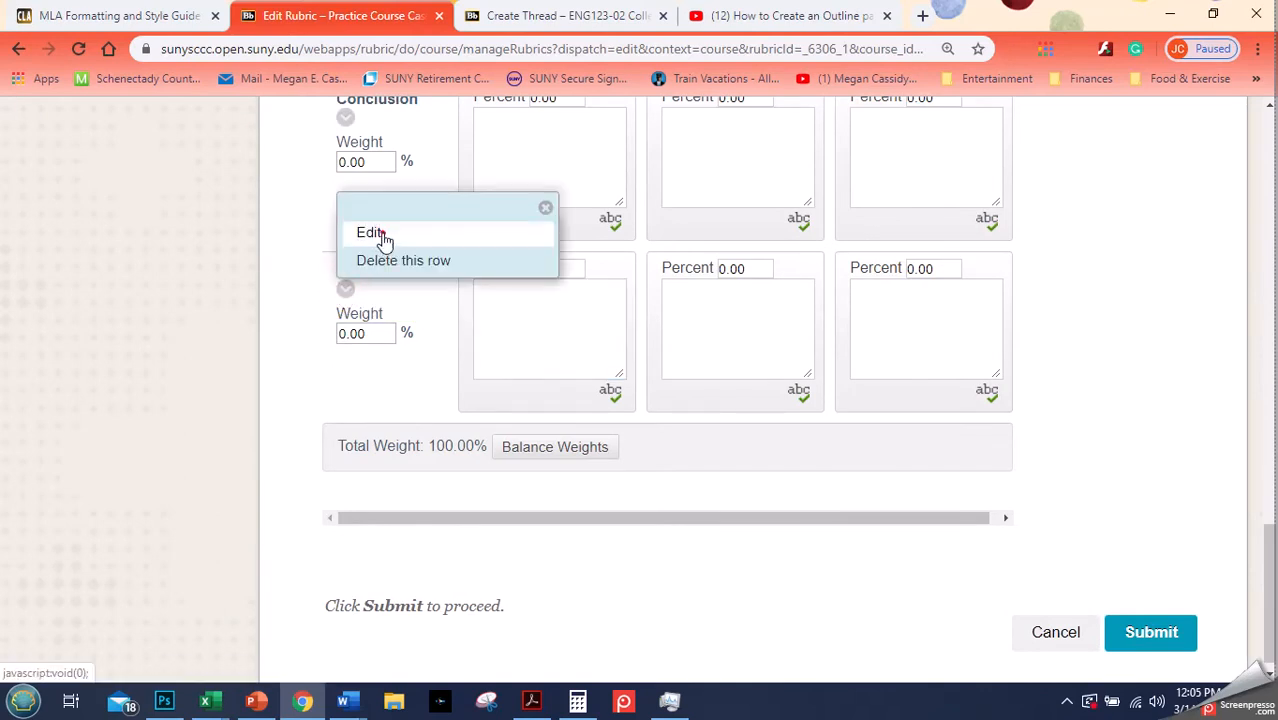
click(370, 233)
text(MLA for)
key(BackSpace)
key(BackSpace)
key(BackSpace)
text(Documentation and)
key(ctrl+a)
text(Ci)
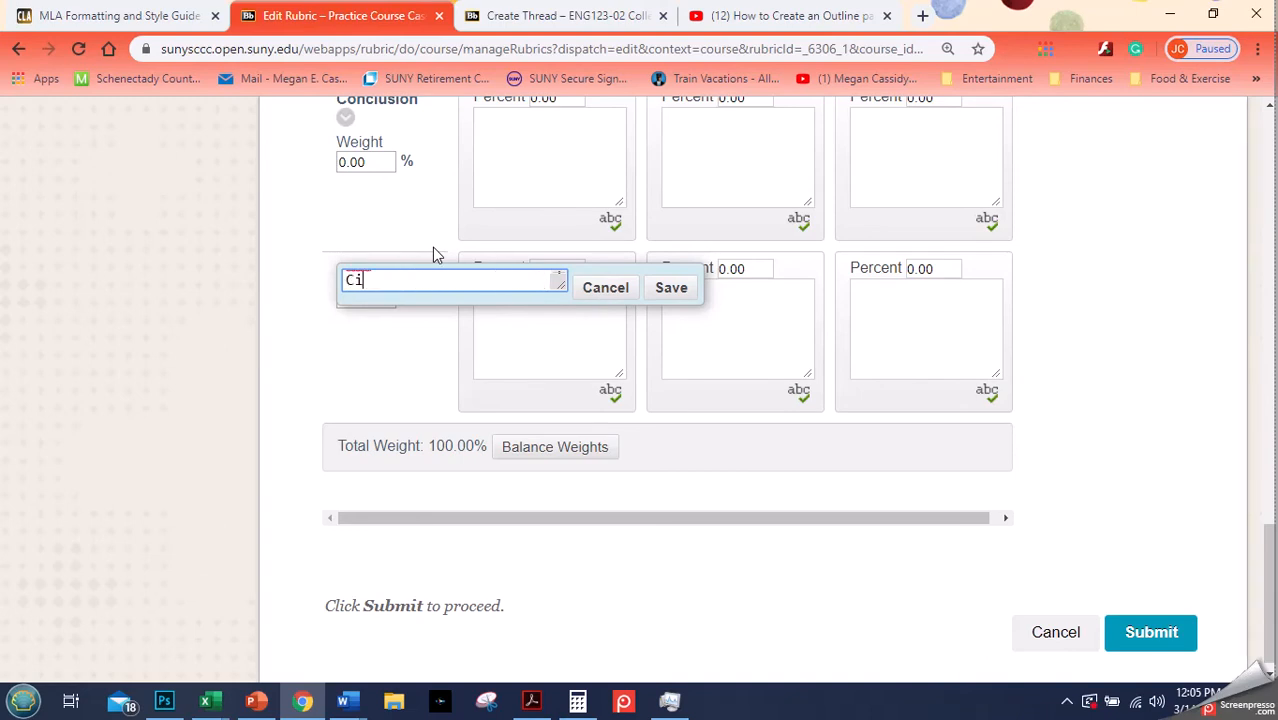
text(tation)
click(671, 288)
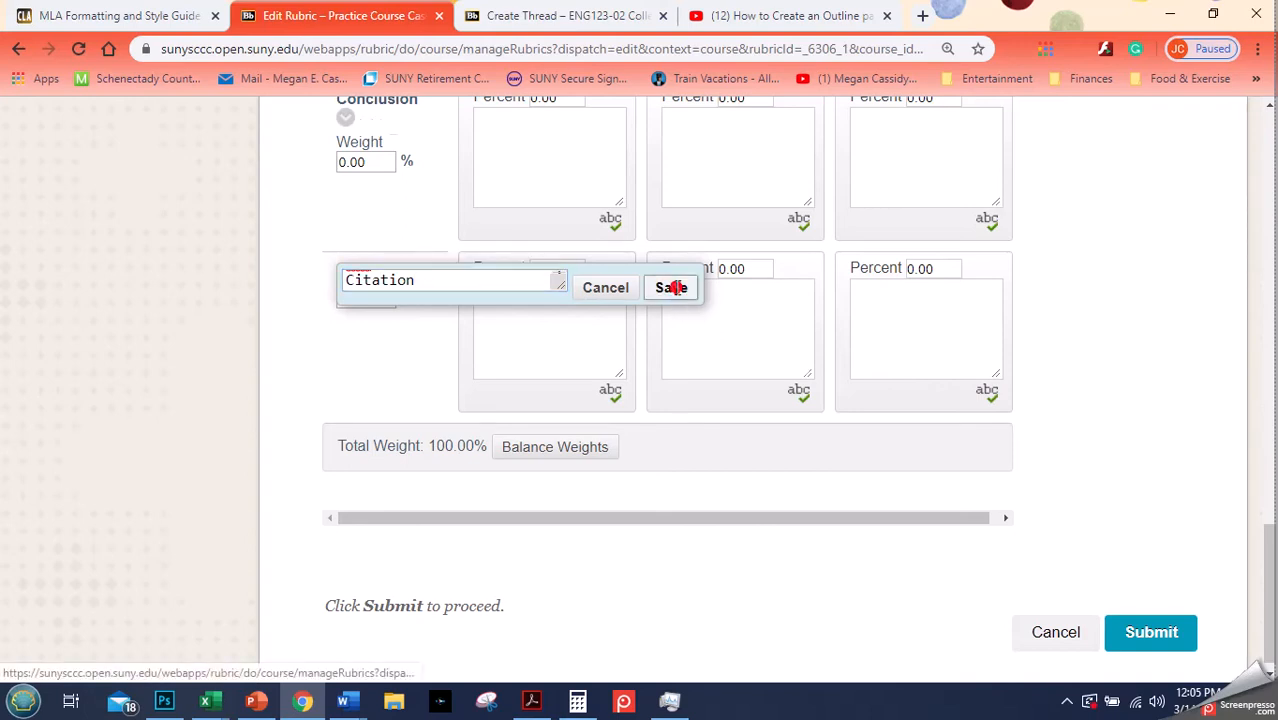
click(590, 450)
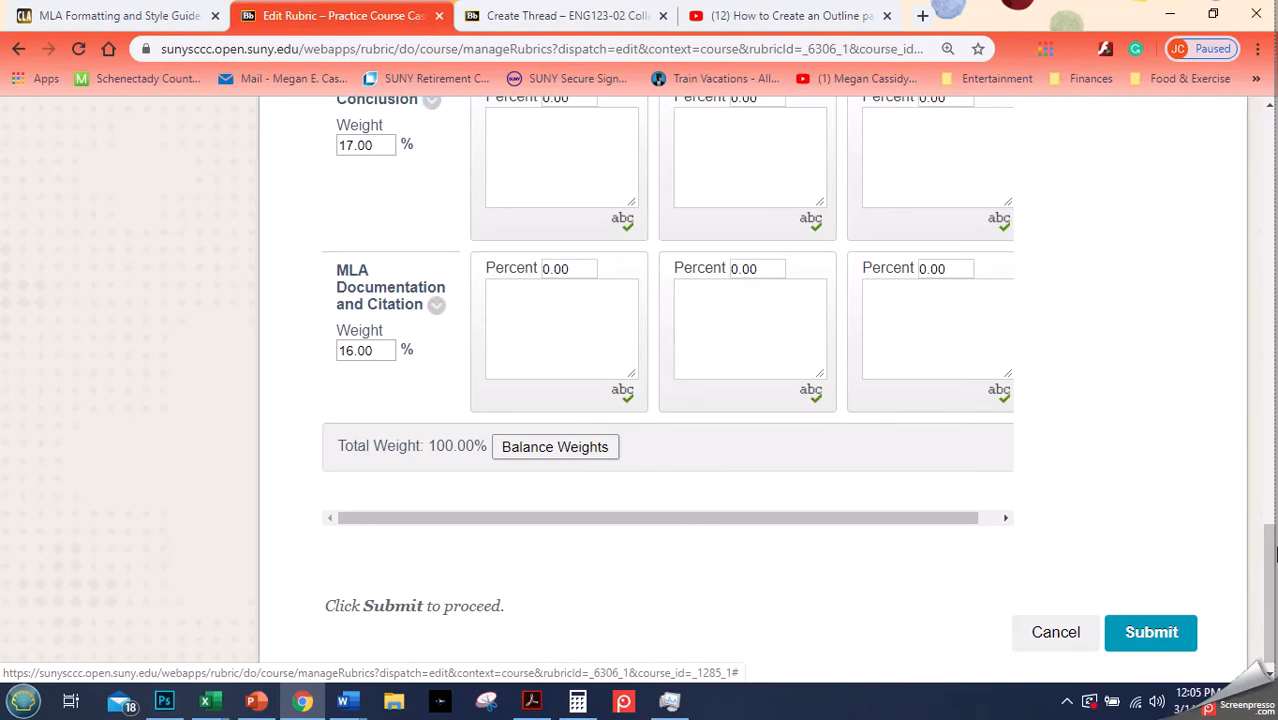
Step: Set the weight of Thesis and Introduction to 10% and of Organization to 20%
drag(1268, 558, 1272, 368)
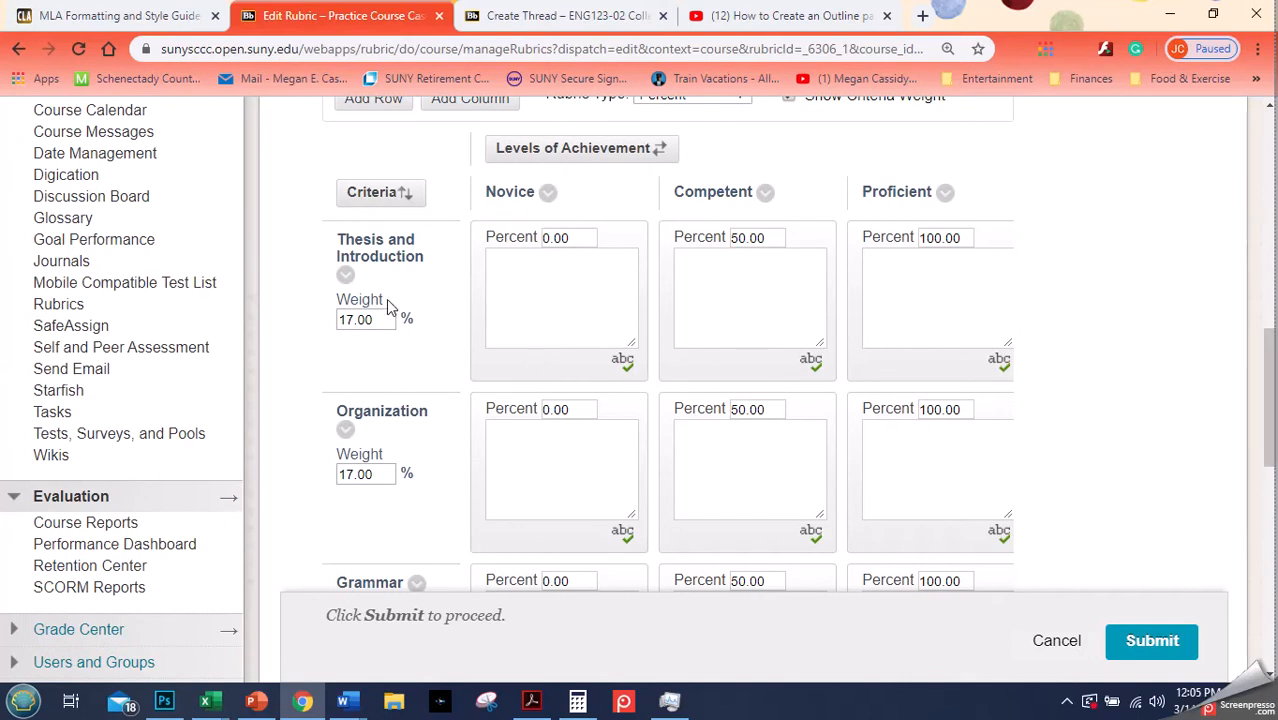
drag(390, 317, 338, 319)
text(10)
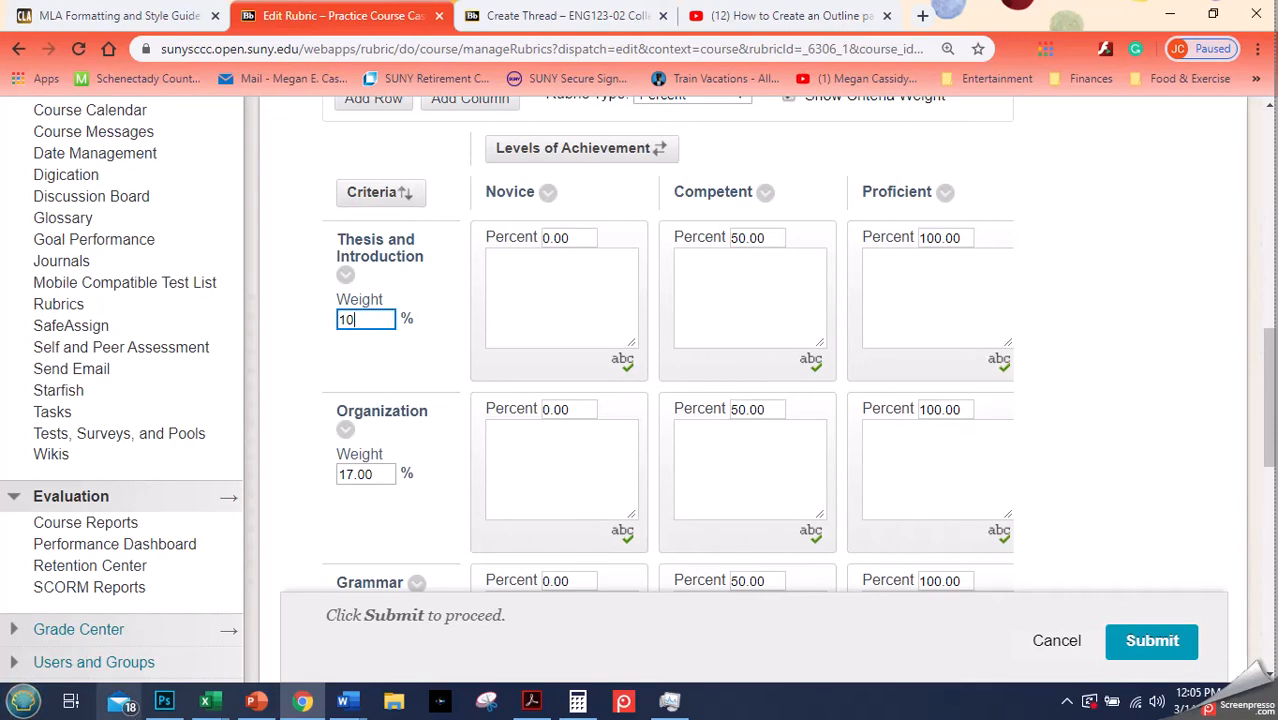
click(355, 473)
double_click(355, 473)
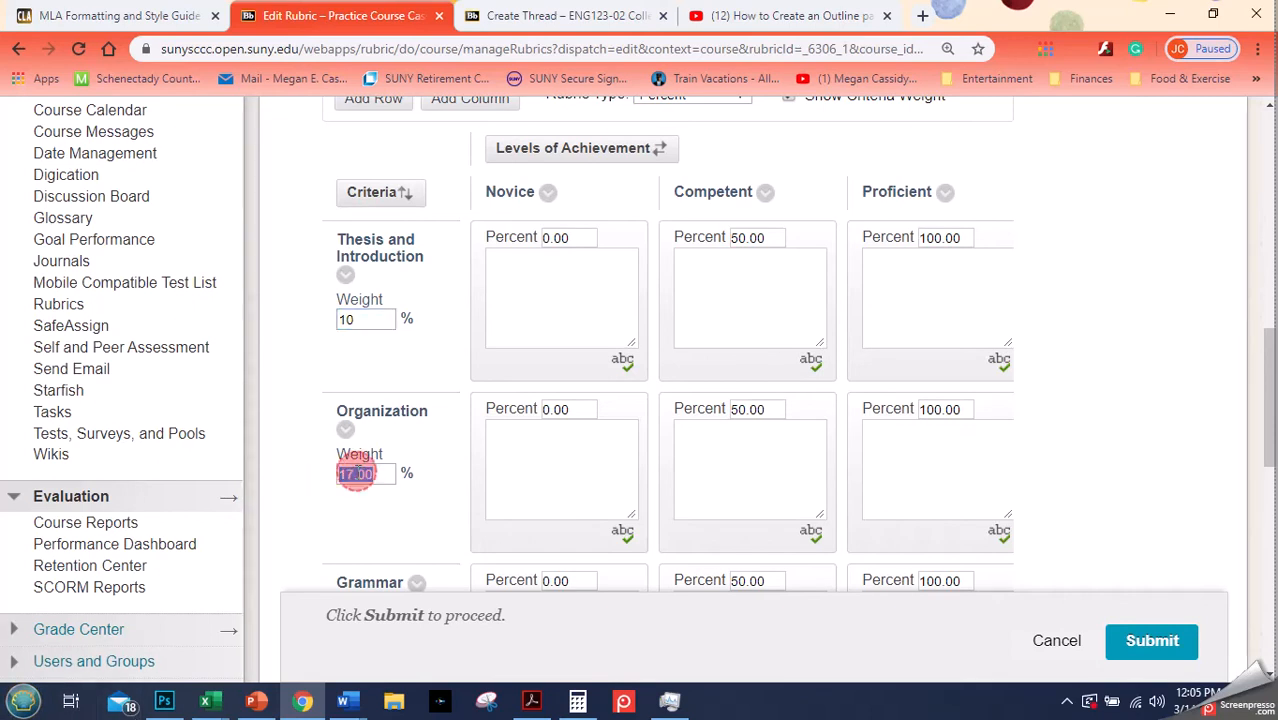
text(20)
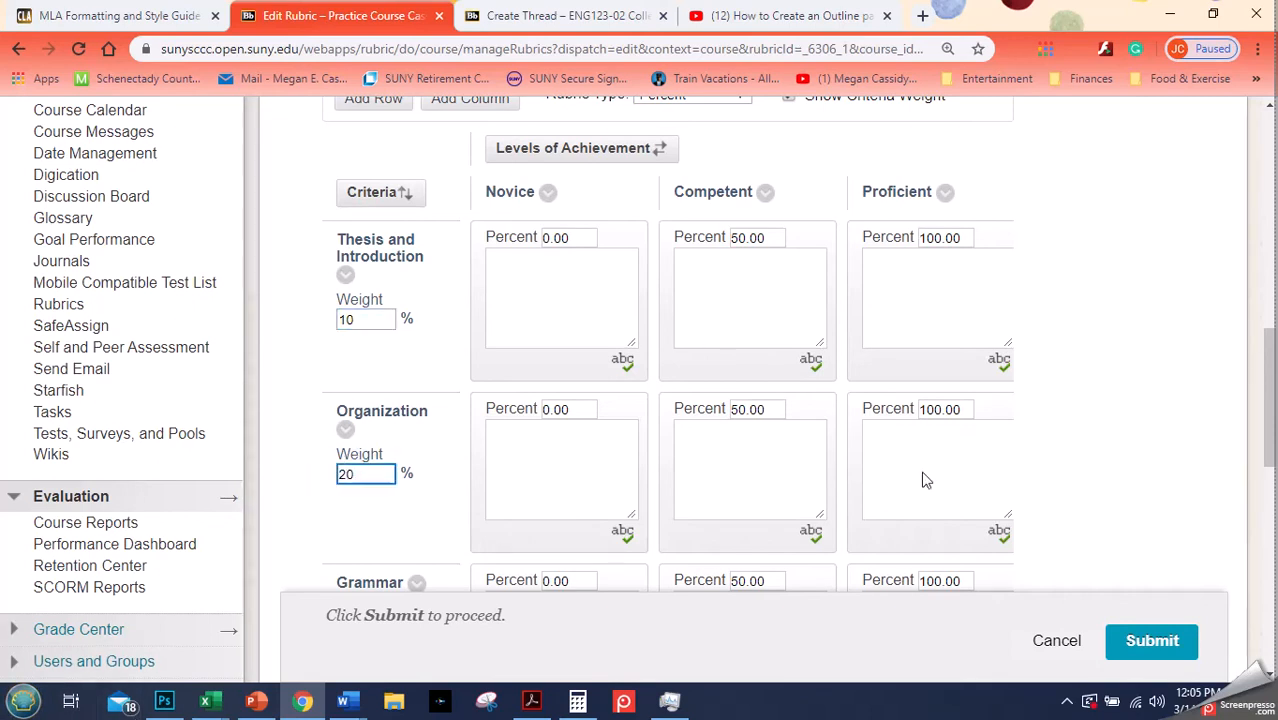
Step: Set the weight of the Grammar row to 10% and of Interpretation of Text to 20%
drag(1270, 365, 1260, 468)
double_click(365, 201)
text(1)
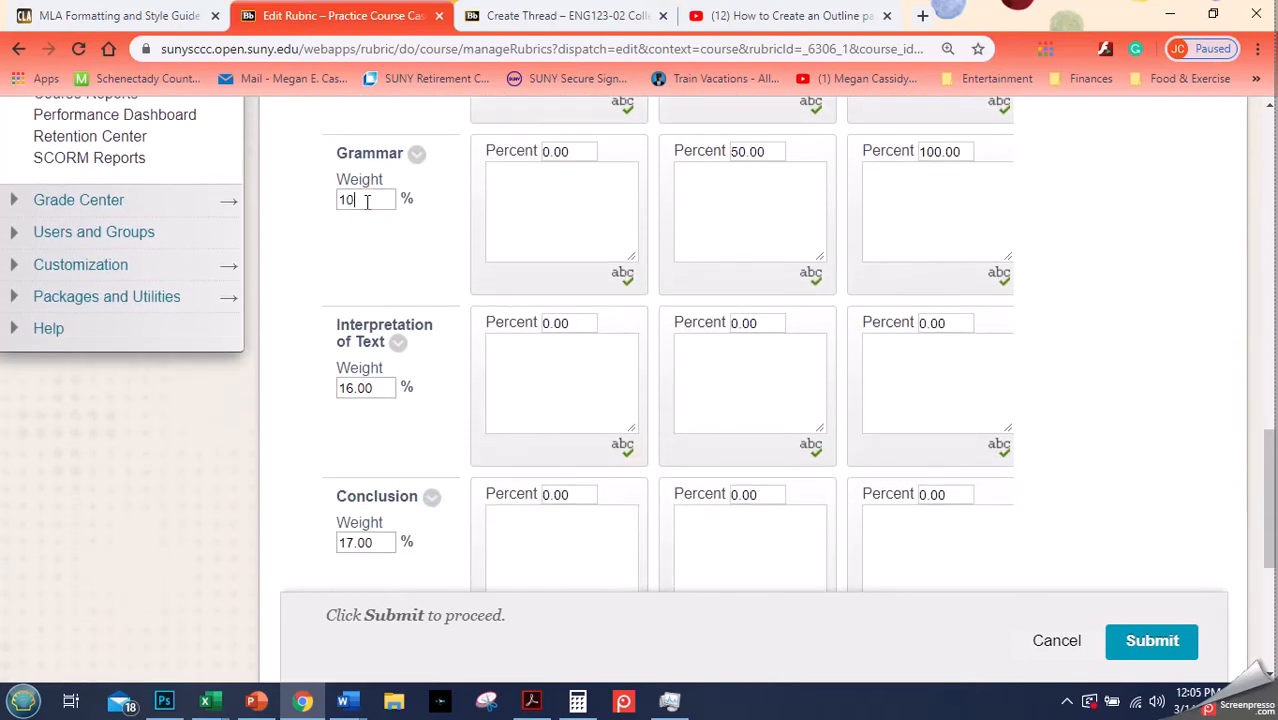
text(0)
double_click(361, 389)
text(20)
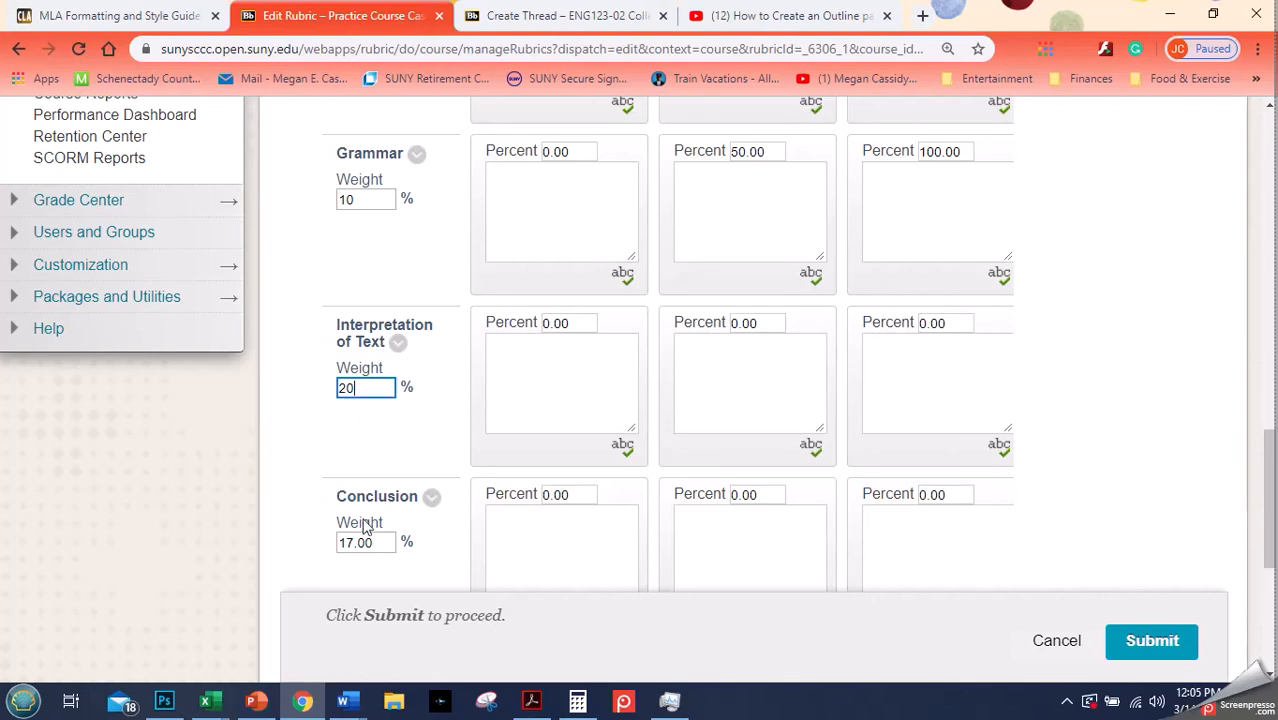
Step: Set the weights of the Conclusion and MLA Documentation and Citation rows to 10% each
double_click(356, 540)
text(10)
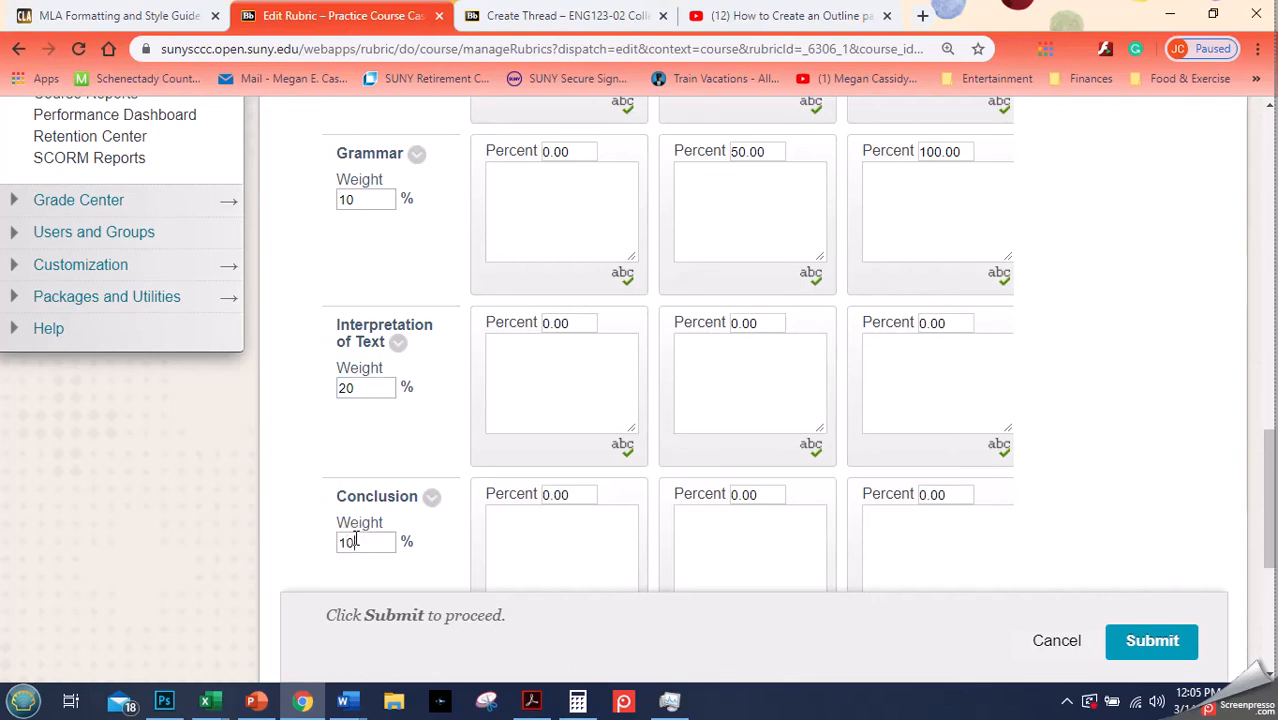
click(970, 531)
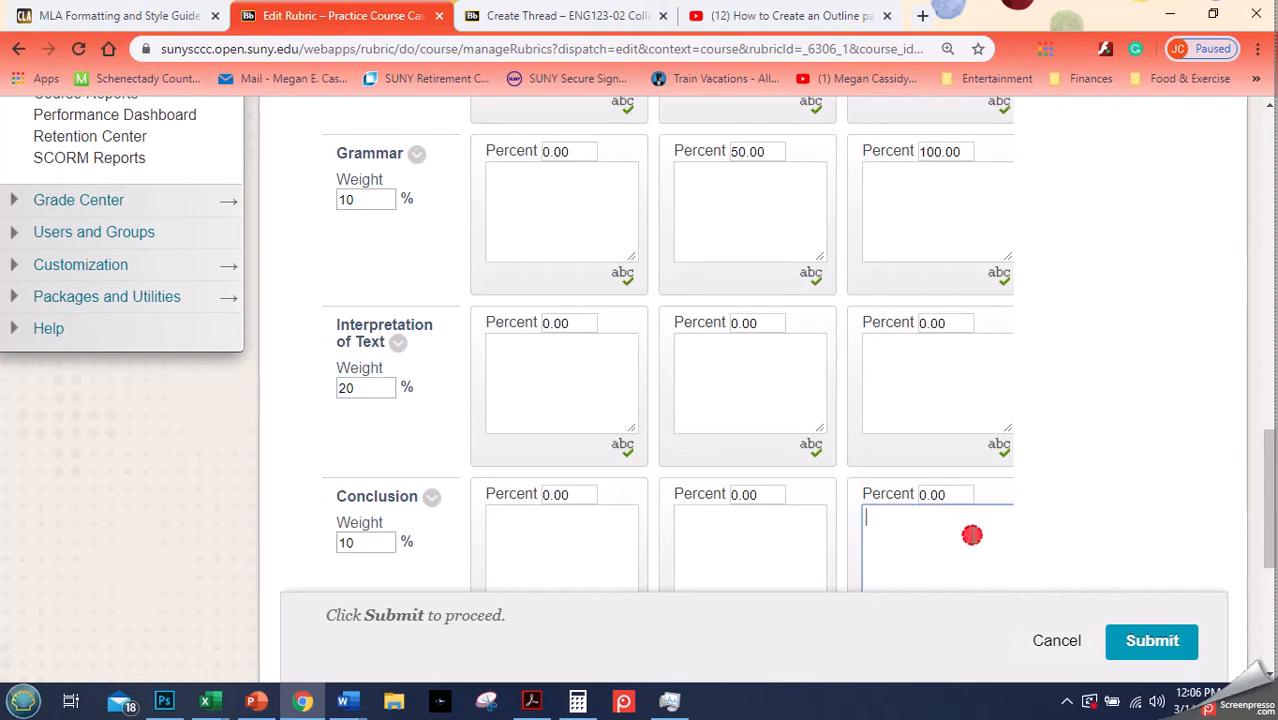
drag(1264, 482, 1254, 580)
double_click(357, 347)
text(10)
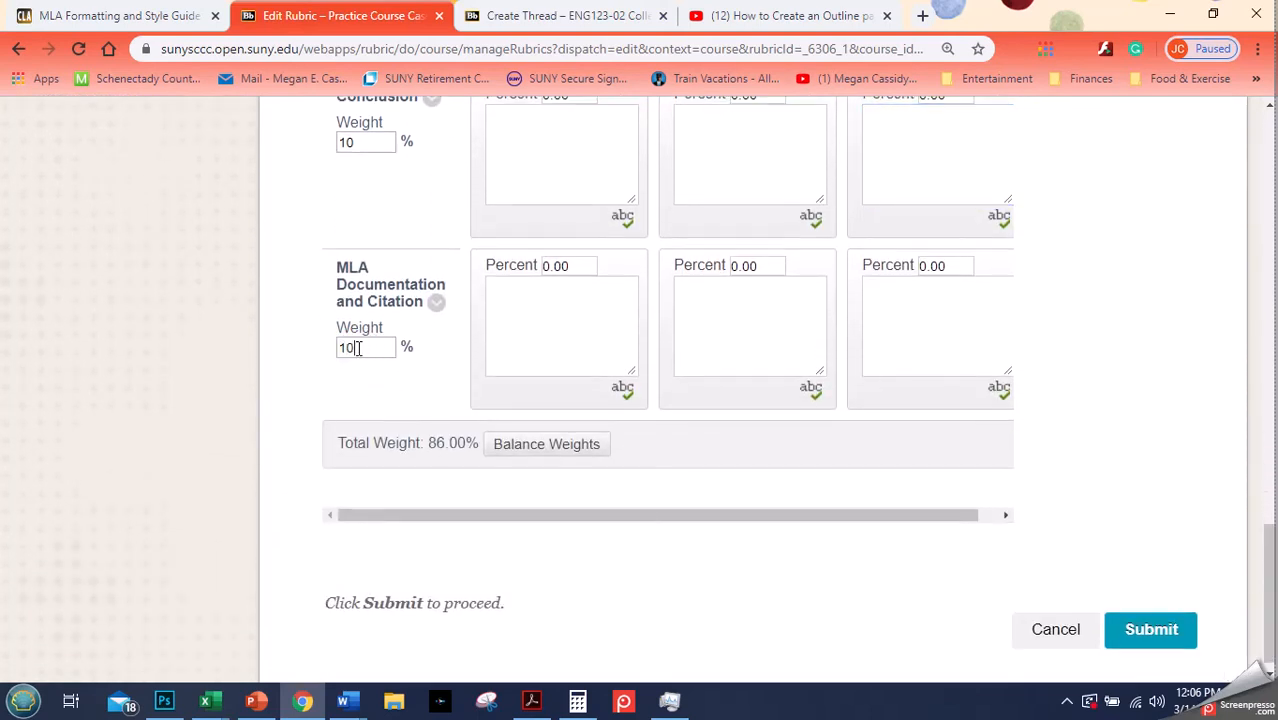
click(516, 329)
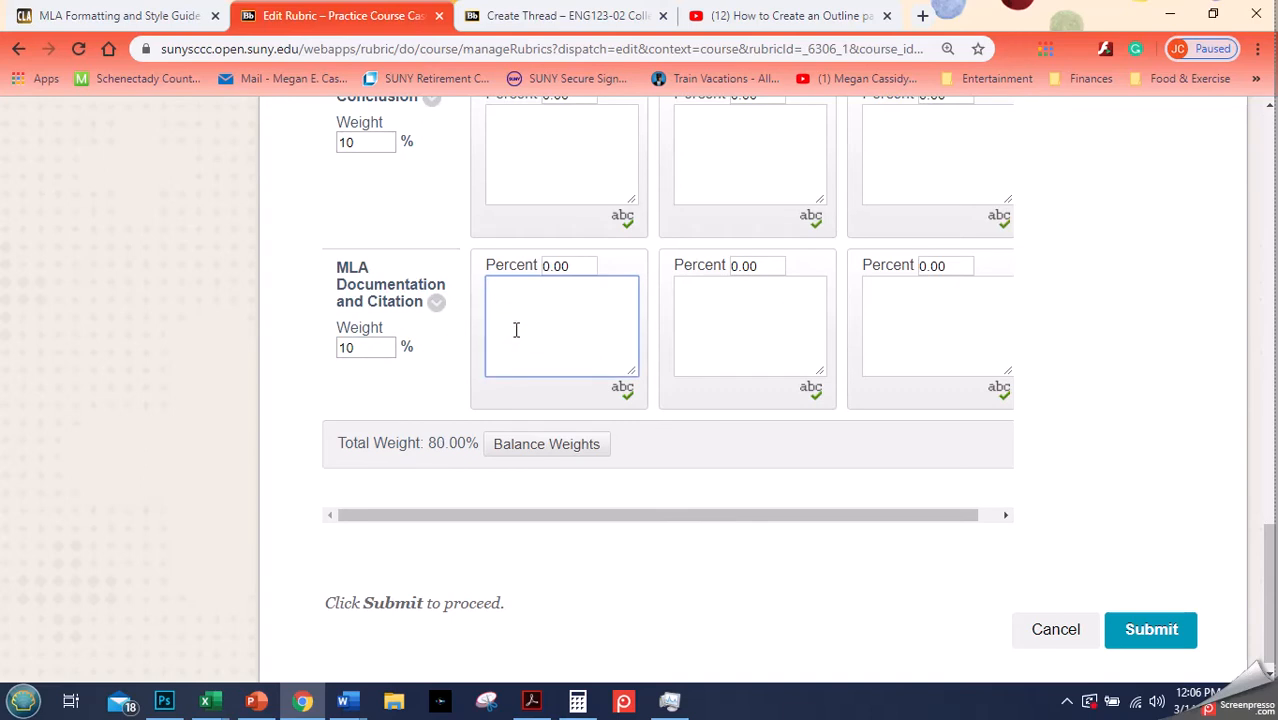
Step: Add a seventh criteria row to the rubric grid and name it "Argument and Support"
drag(1266, 571, 1262, 342)
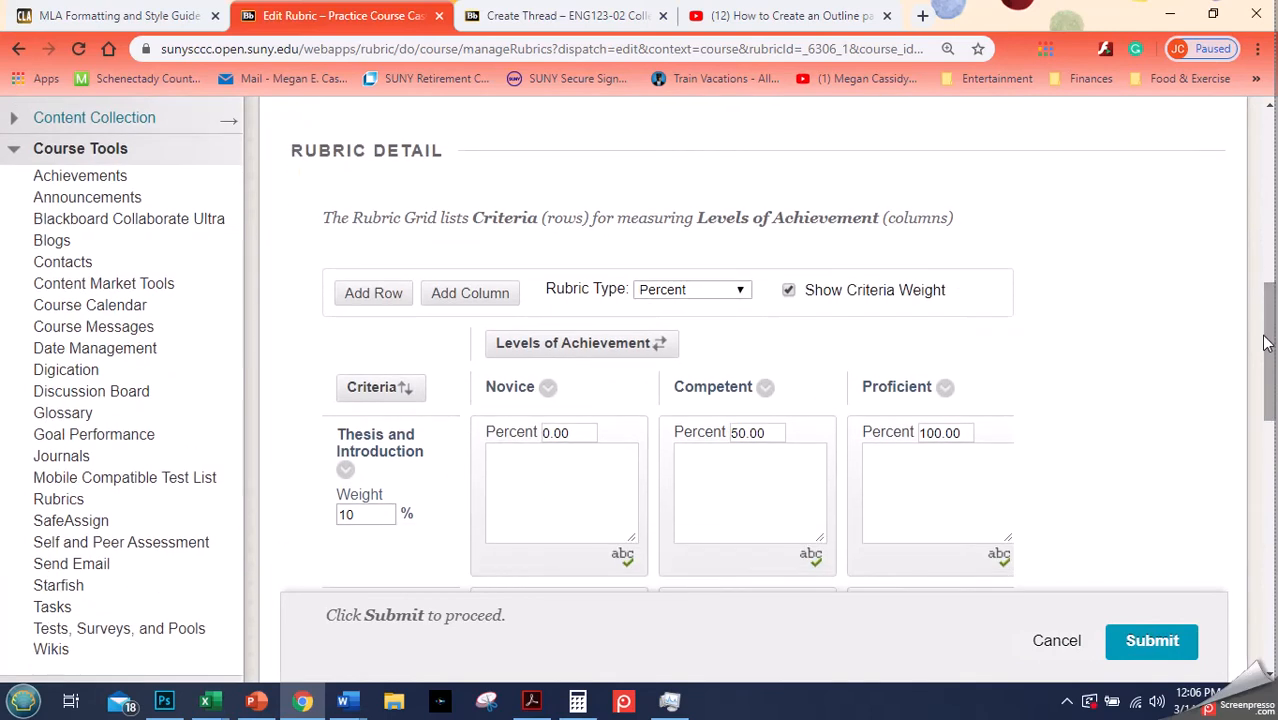
click(350, 292)
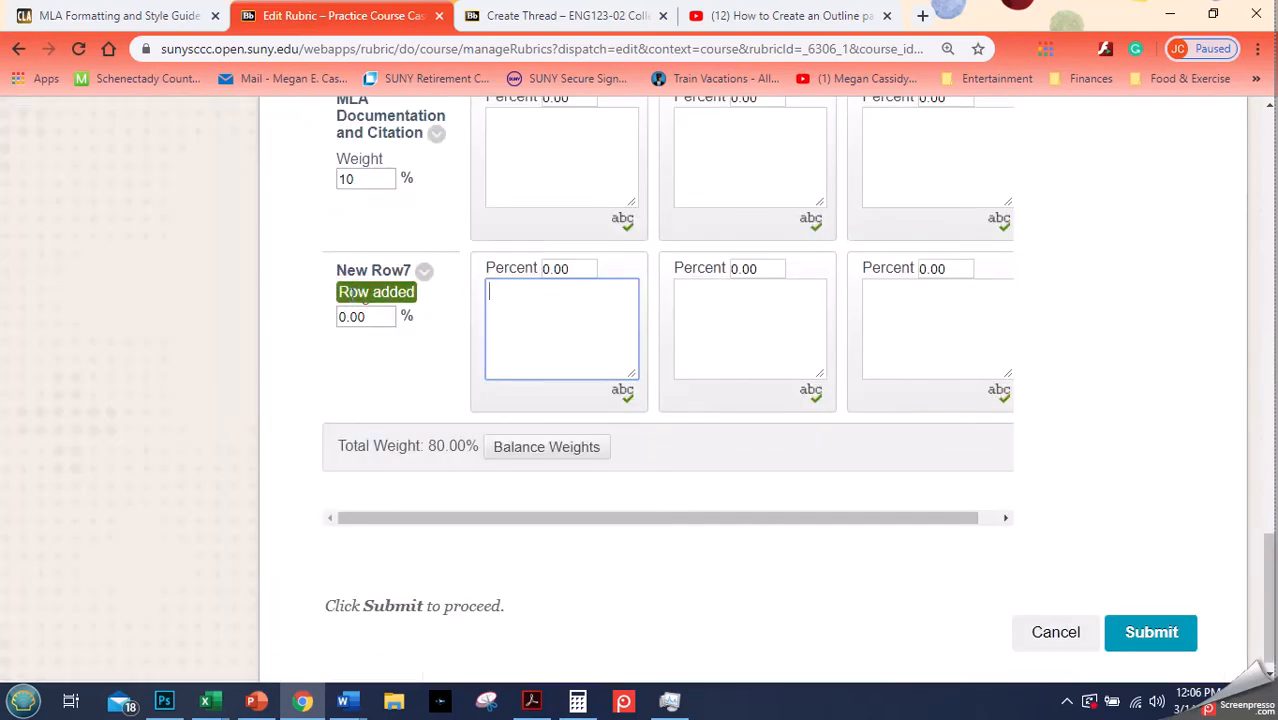
click(425, 273)
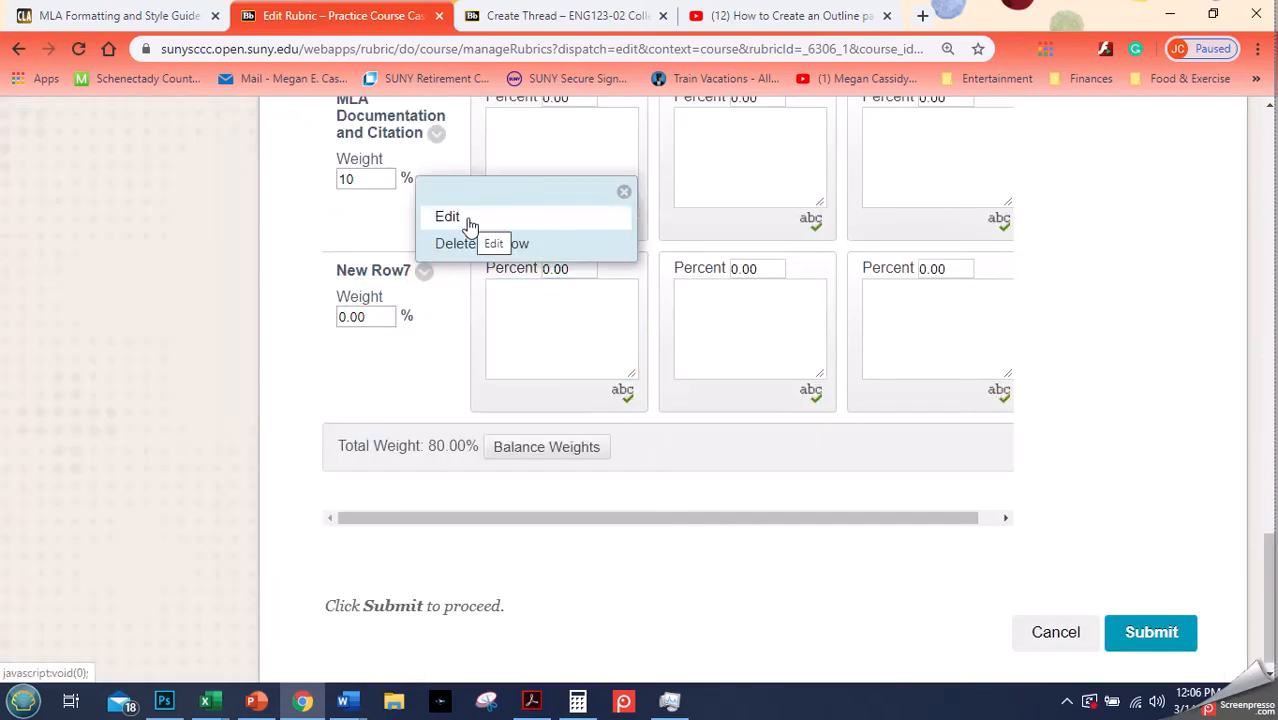
click(466, 224)
text(Arugment)
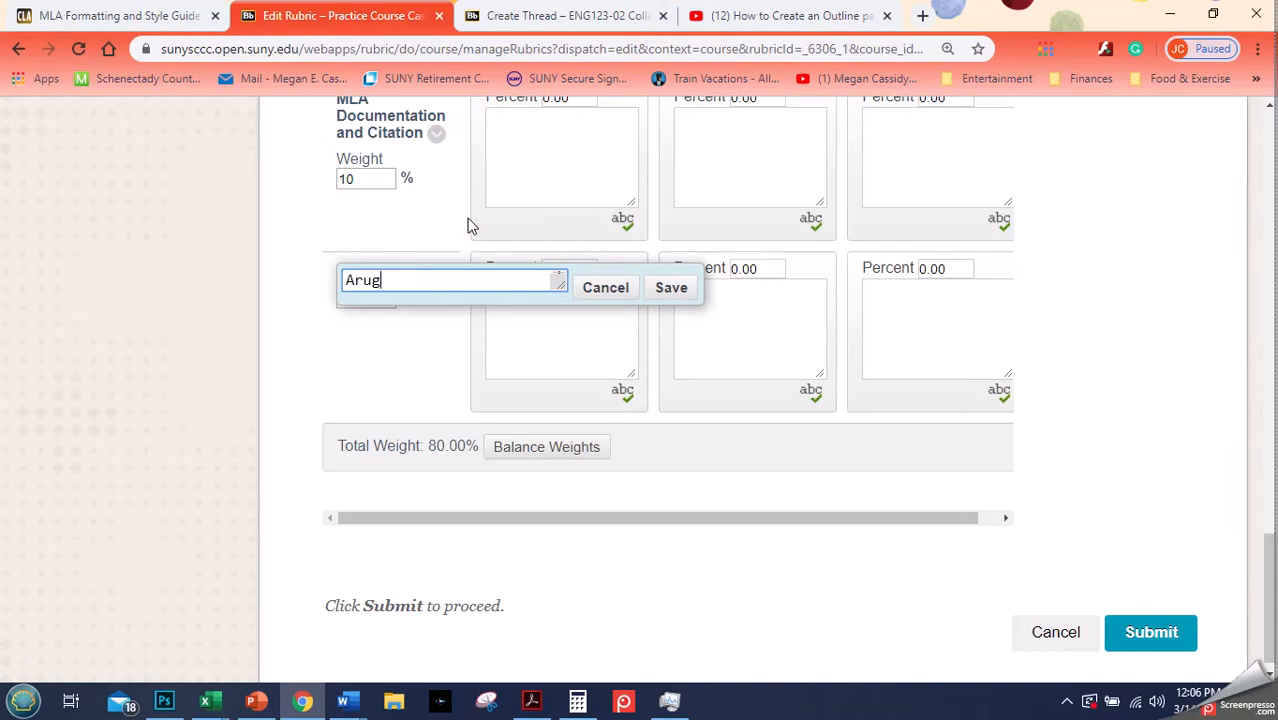
key(BackSpace)
key(BackSpace)
key(BackSpace)
key(BackSpace)
key(BackSpace)
text(ment and Support)
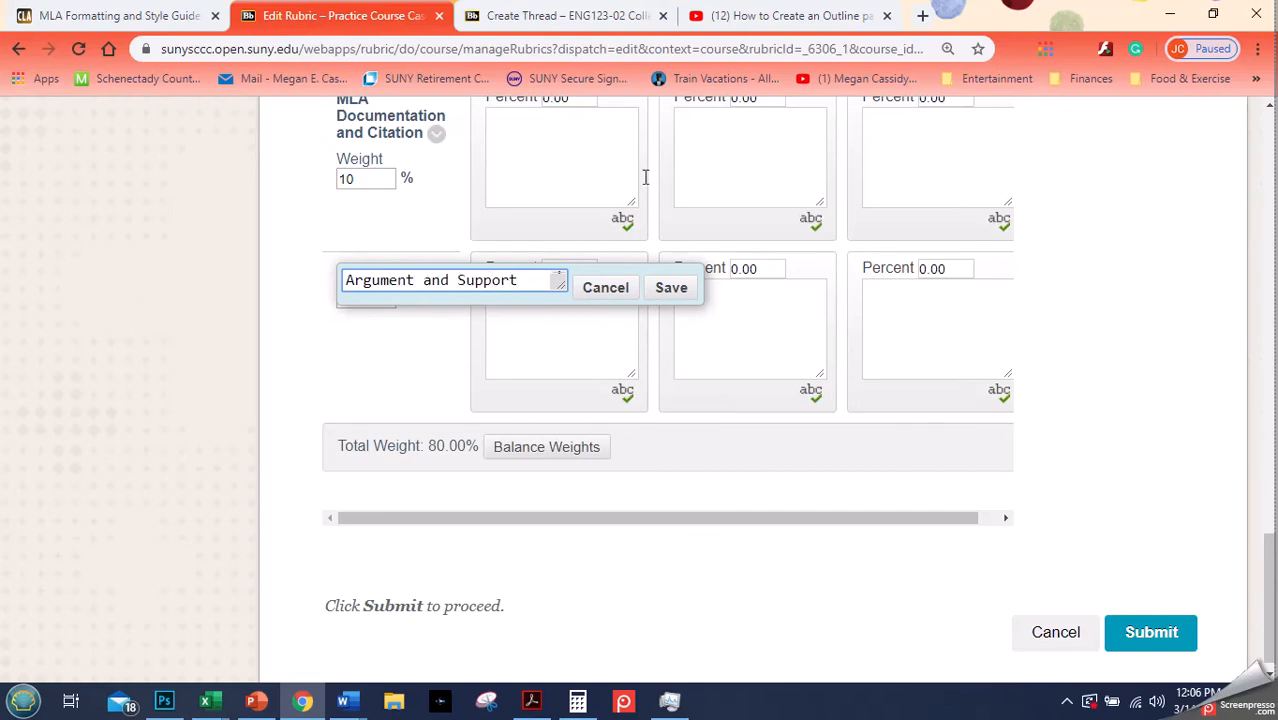
click(671, 288)
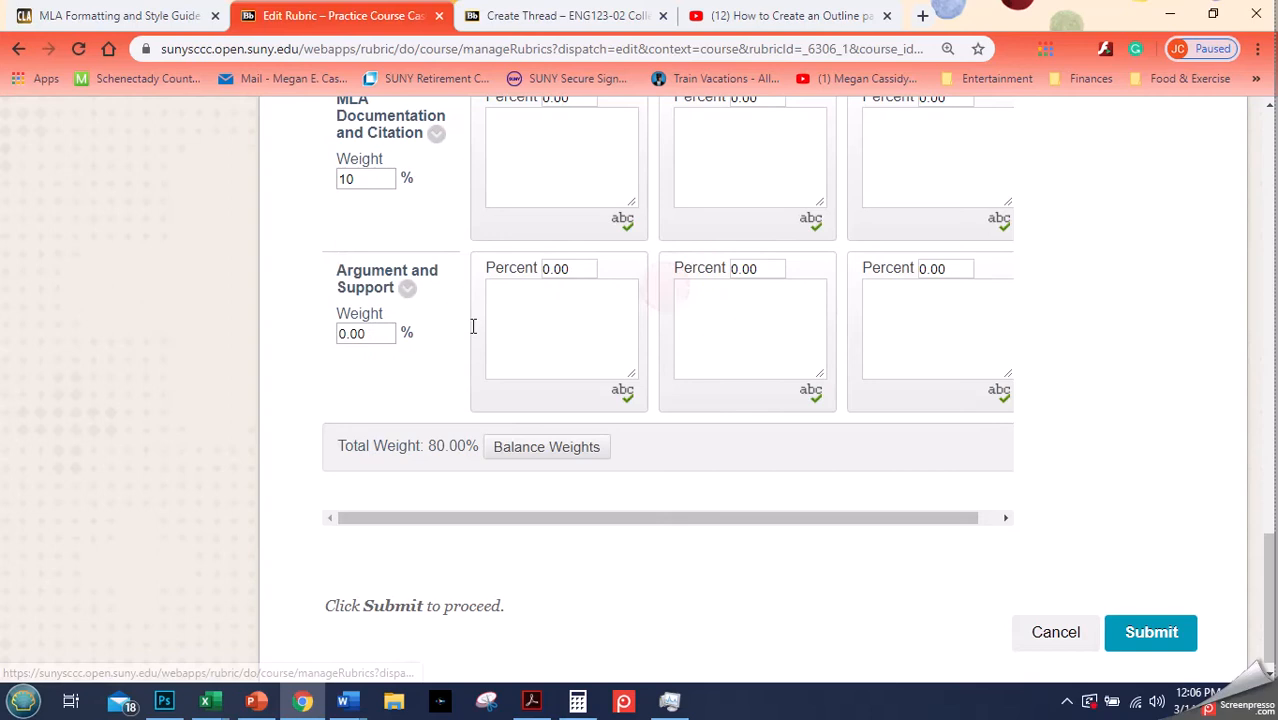
Step: Set the weight of the Argument and Support row to 20% and return to the first rows of the rubric grid
double_click(348, 334)
text(20)
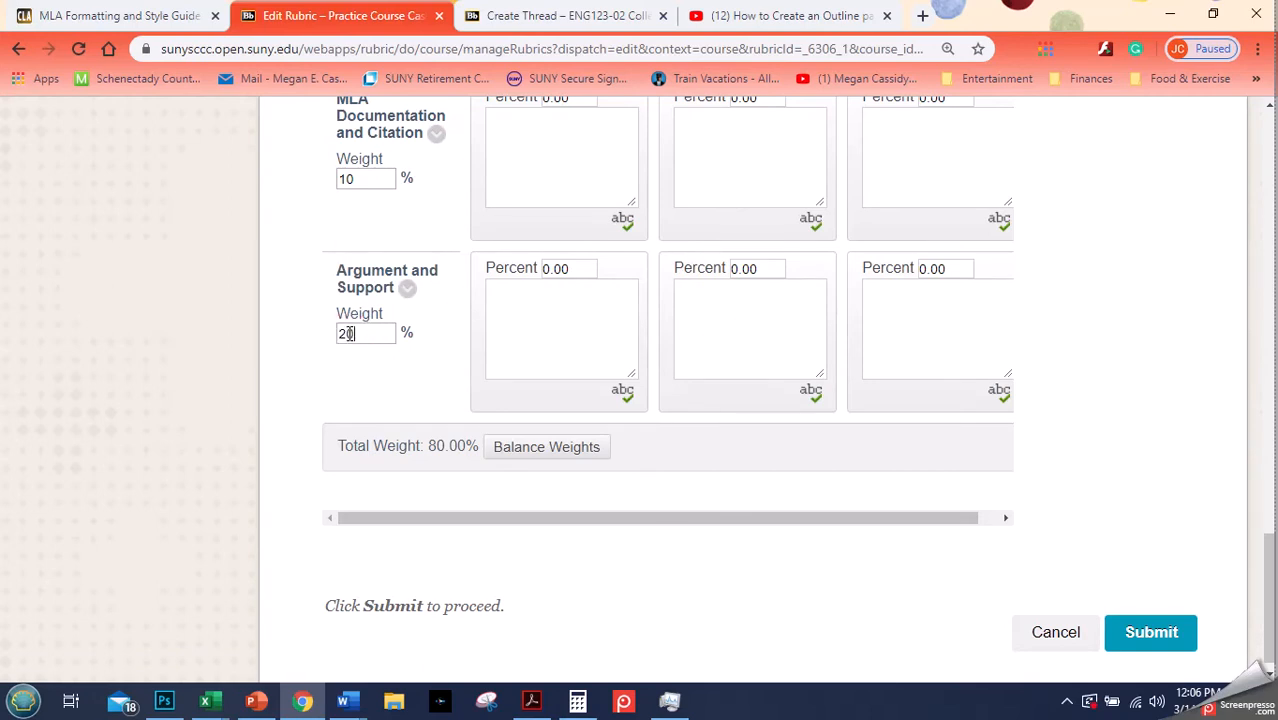
click(525, 345)
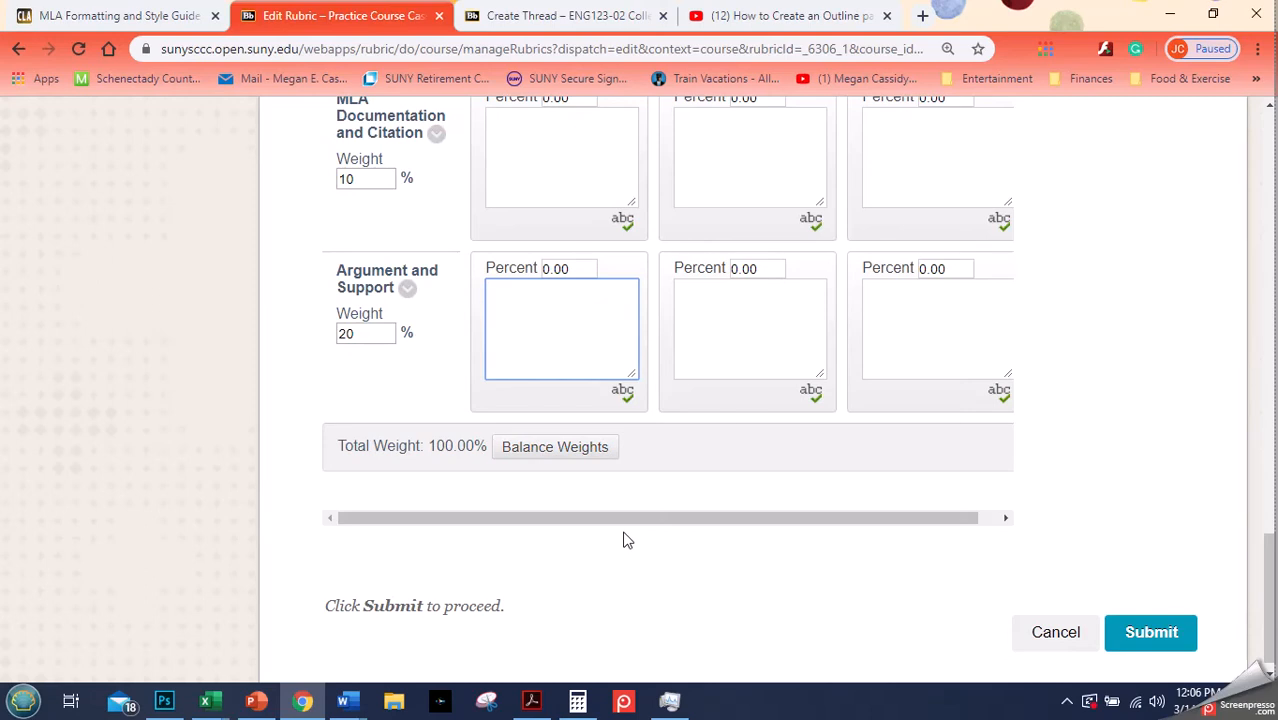
click(1276, 560)
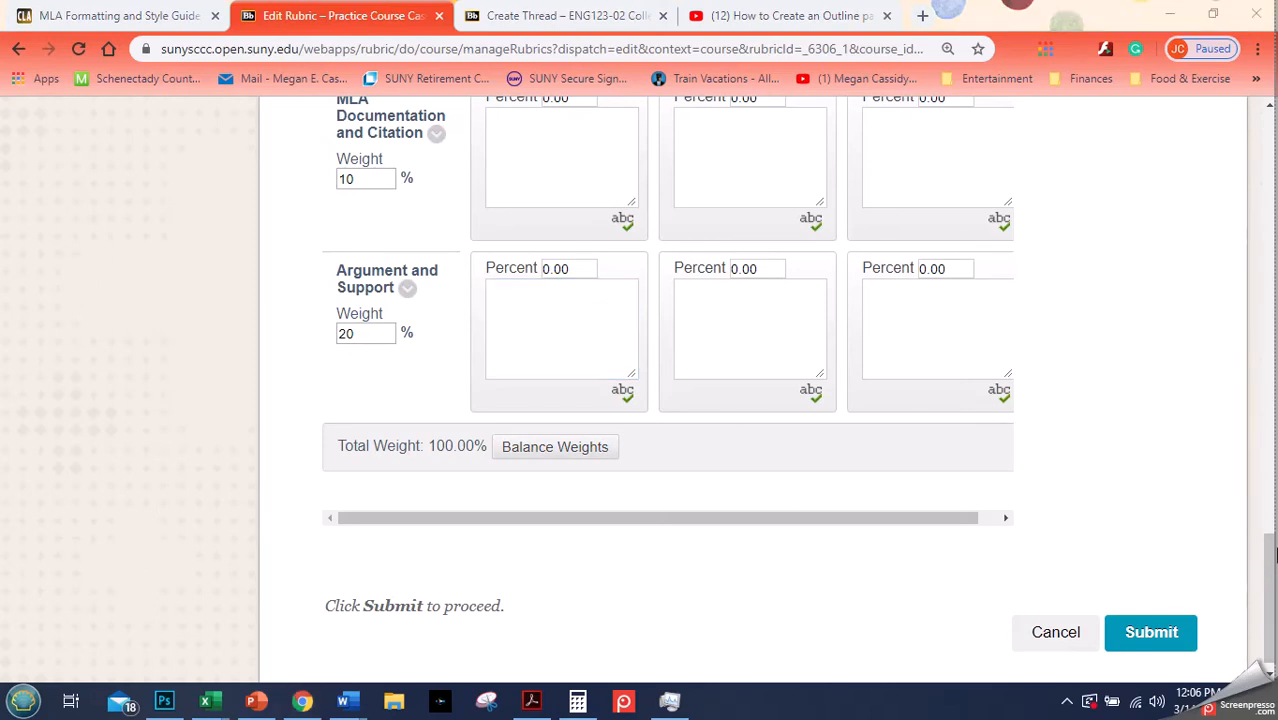
drag(1267, 551, 1272, 328)
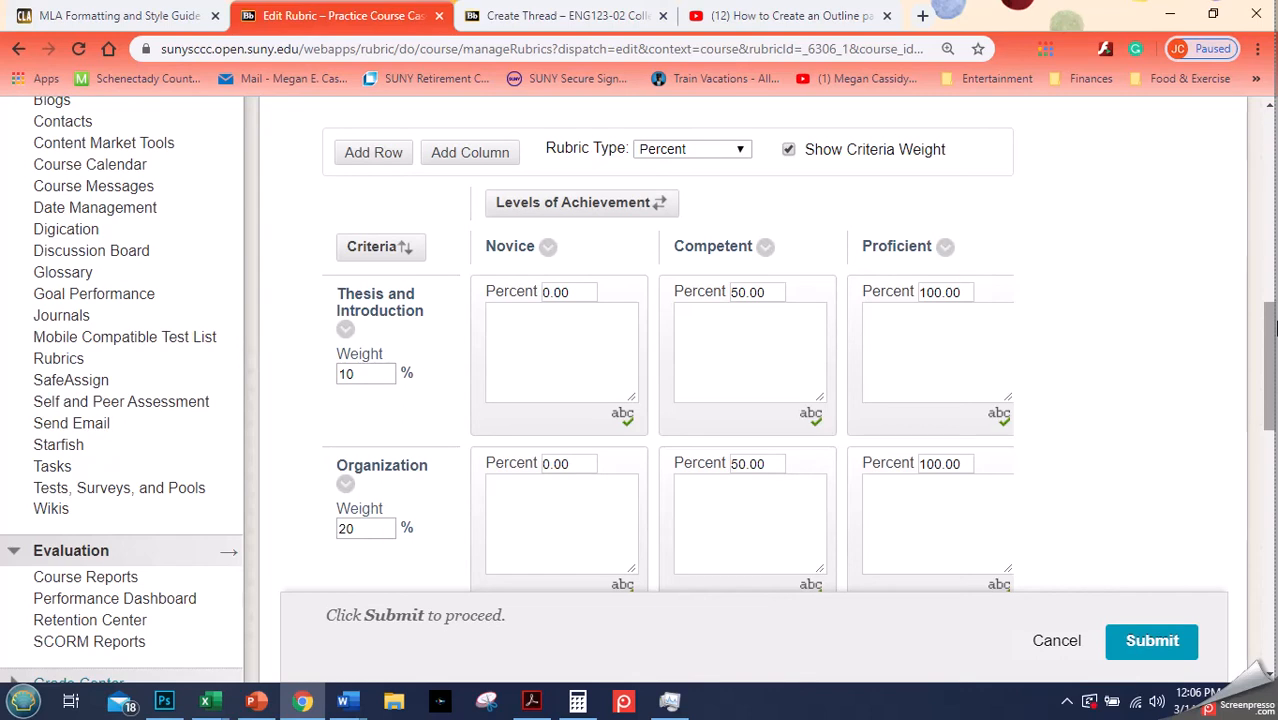
Step: Reorder the rubric's levels of achievement to Proficient, Competent, Novice and submit the new order
click(658, 201)
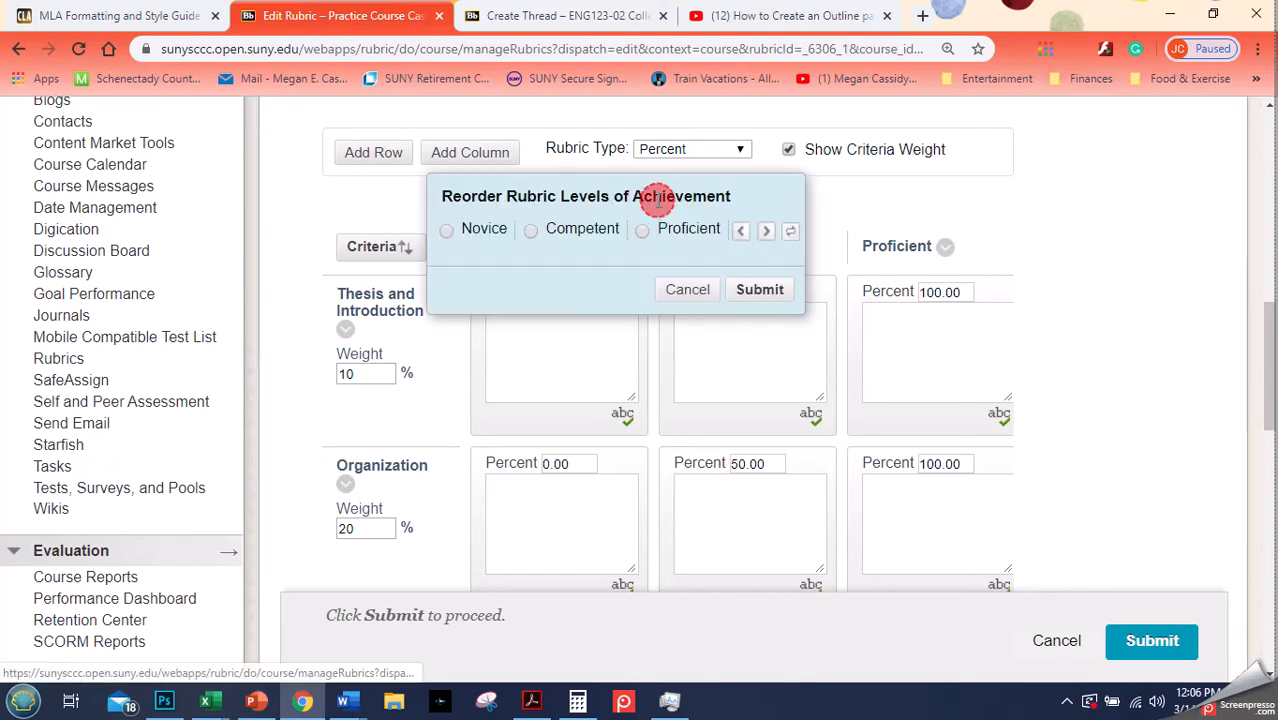
click(642, 230)
click(742, 232)
click(742, 232)
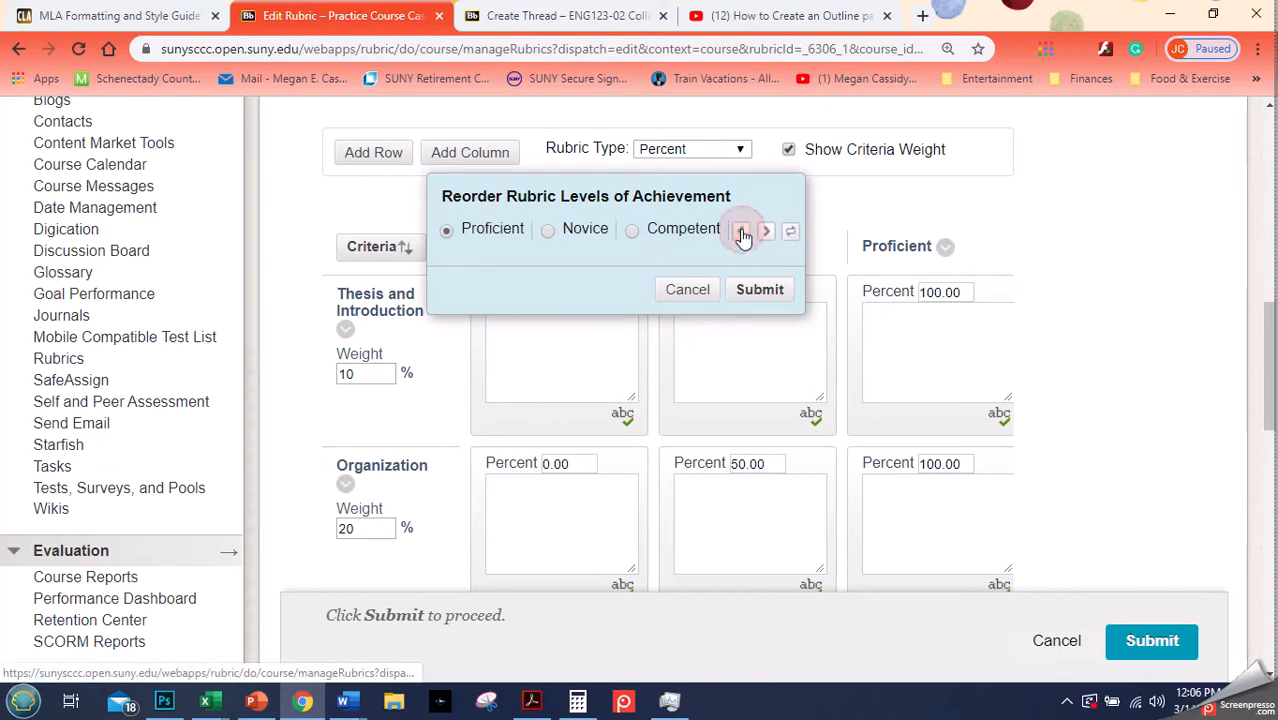
click(636, 231)
click(741, 232)
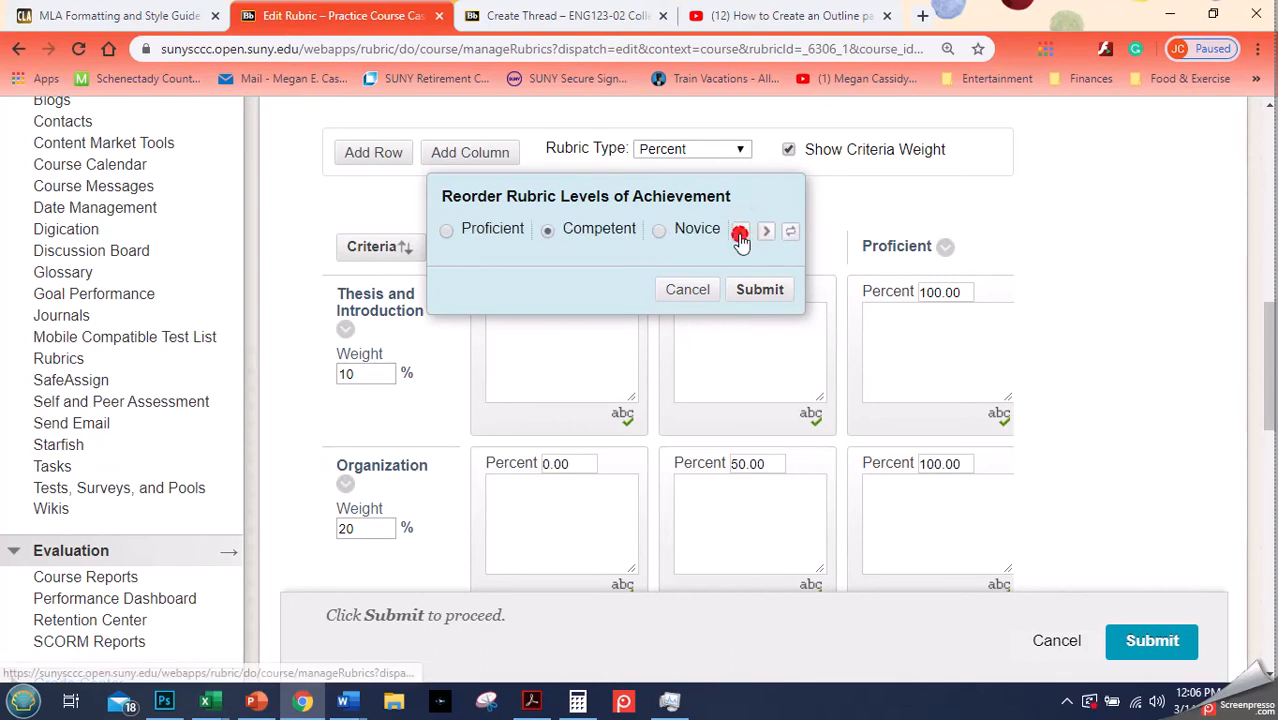
click(757, 289)
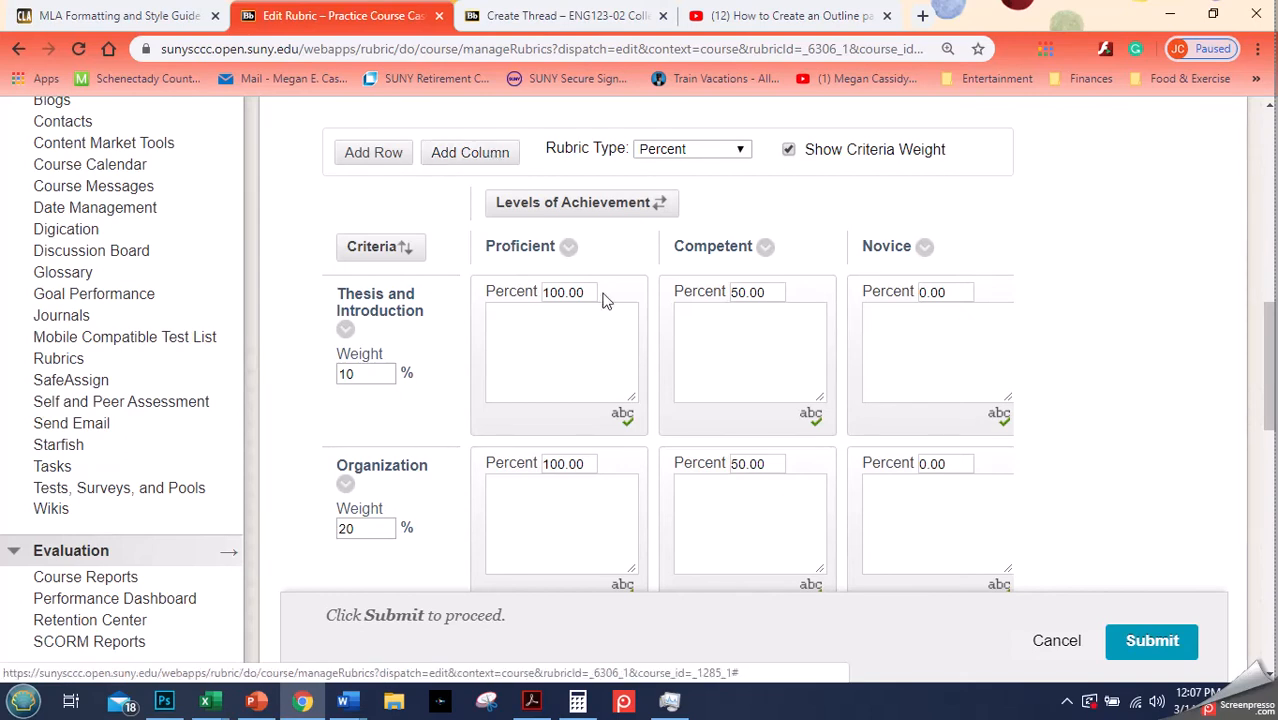
Step: Consult the grading levels in the Word syllabus and rename the Proficient level of the Blackboard rubric as Superior
click(568, 249)
click(613, 195)
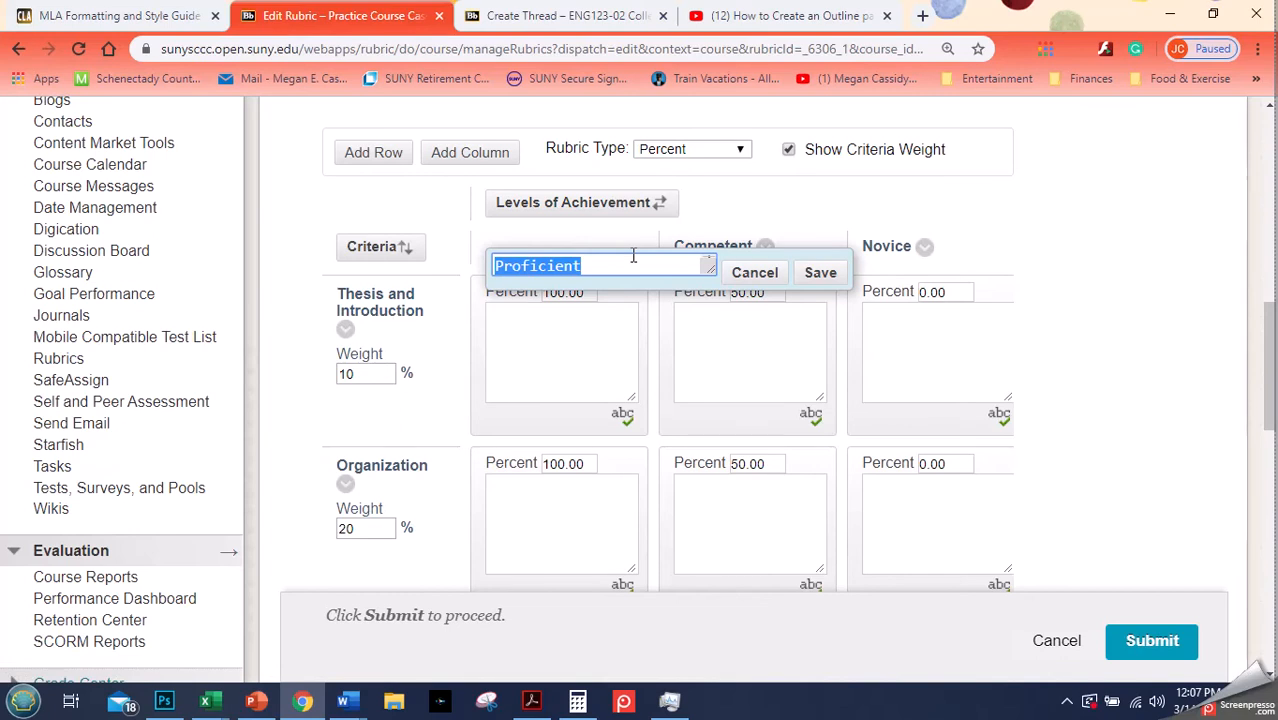
text(A)
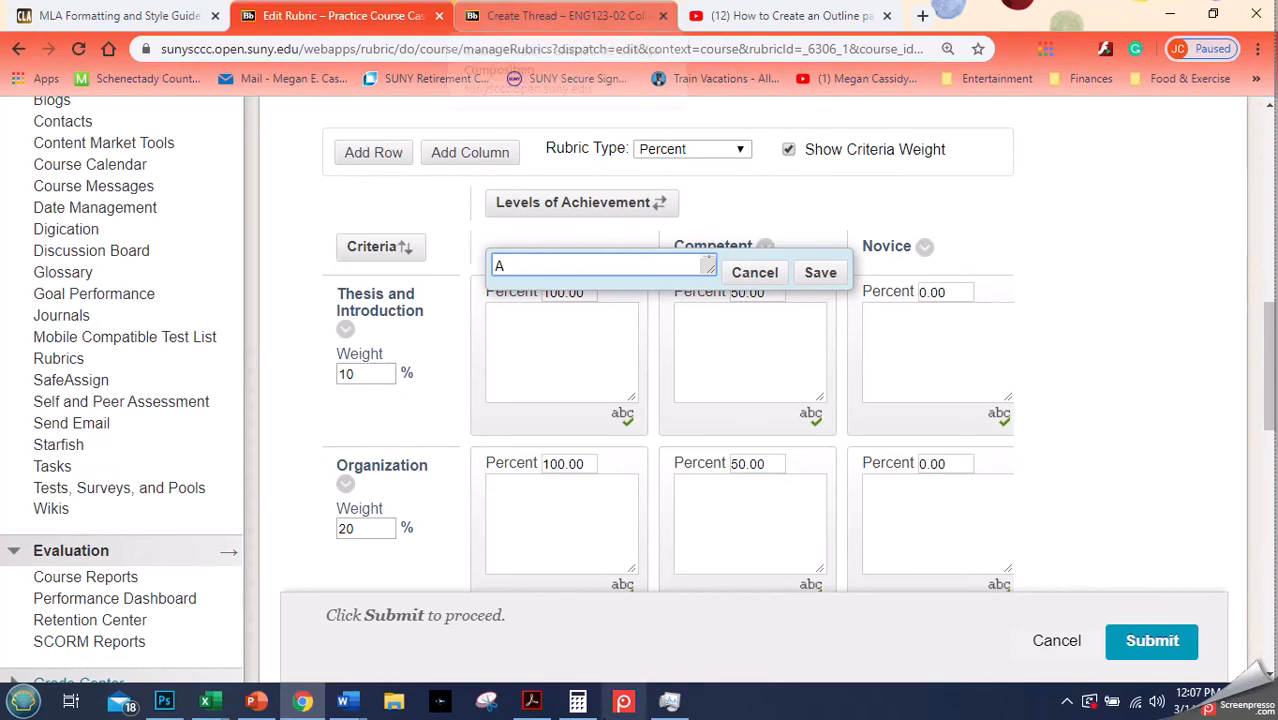
click(343, 701)
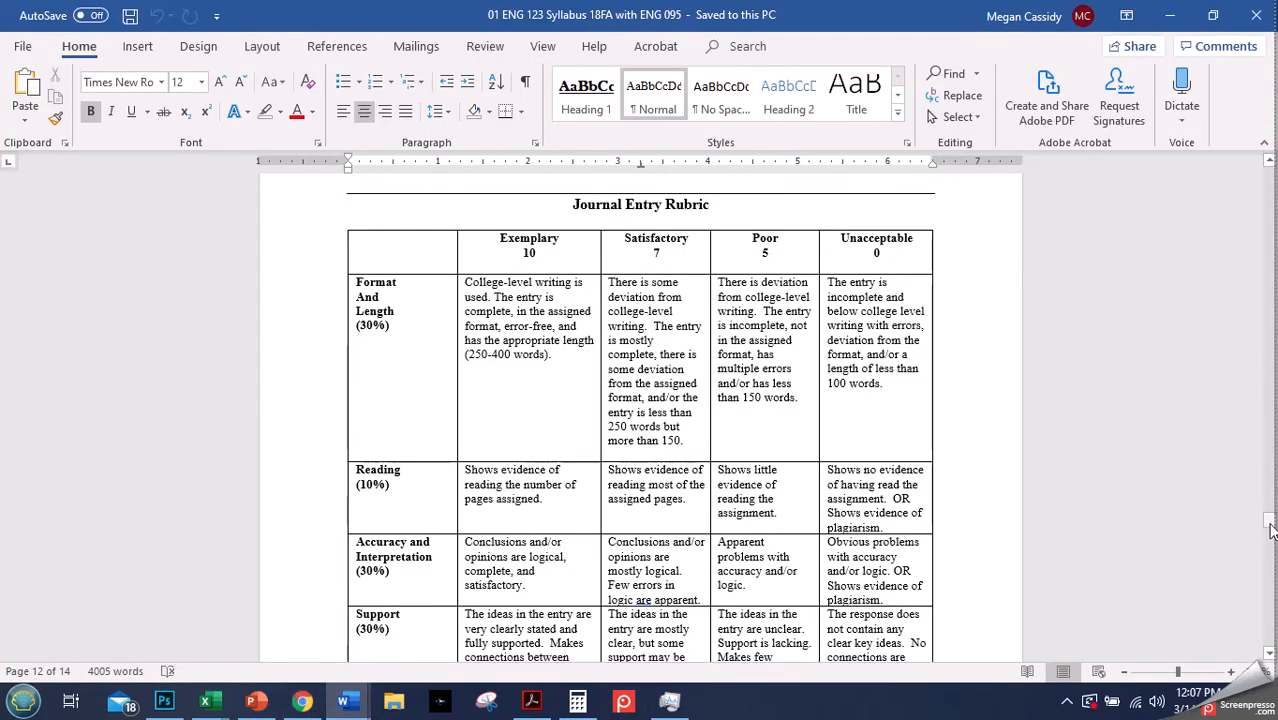
drag(1270, 530, 1265, 576)
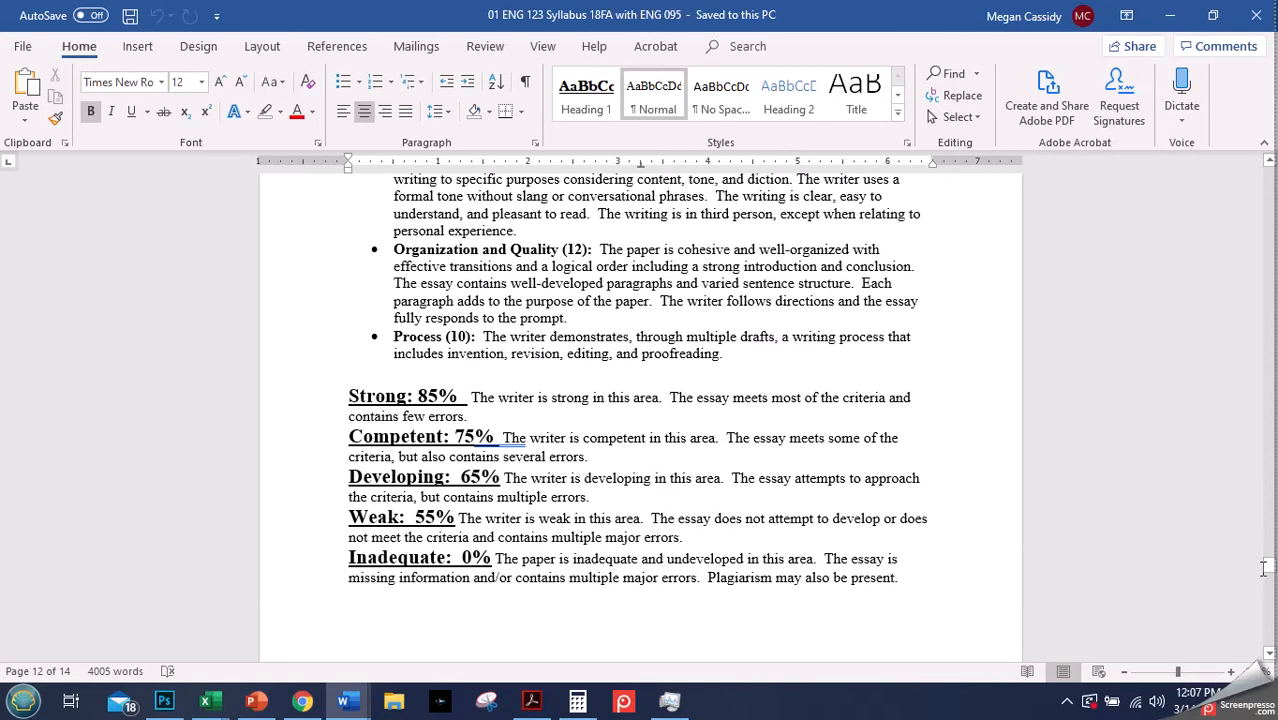
click(1175, 10)
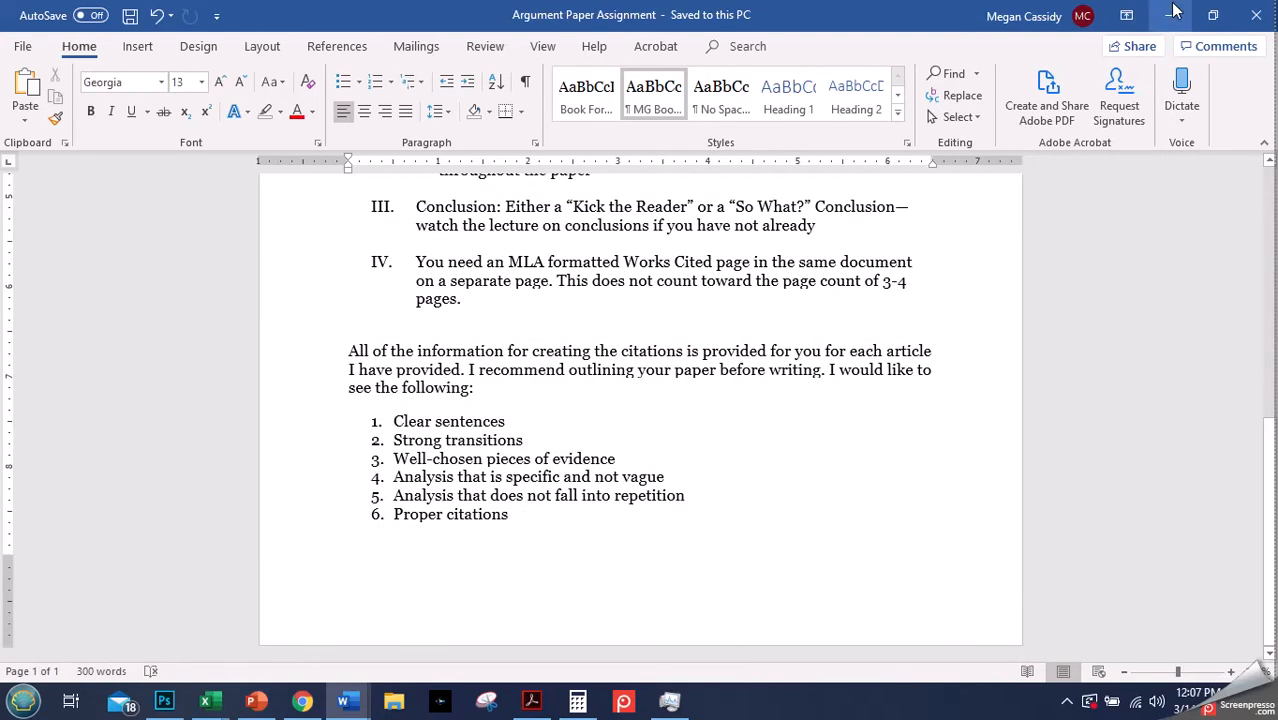
click(347, 703)
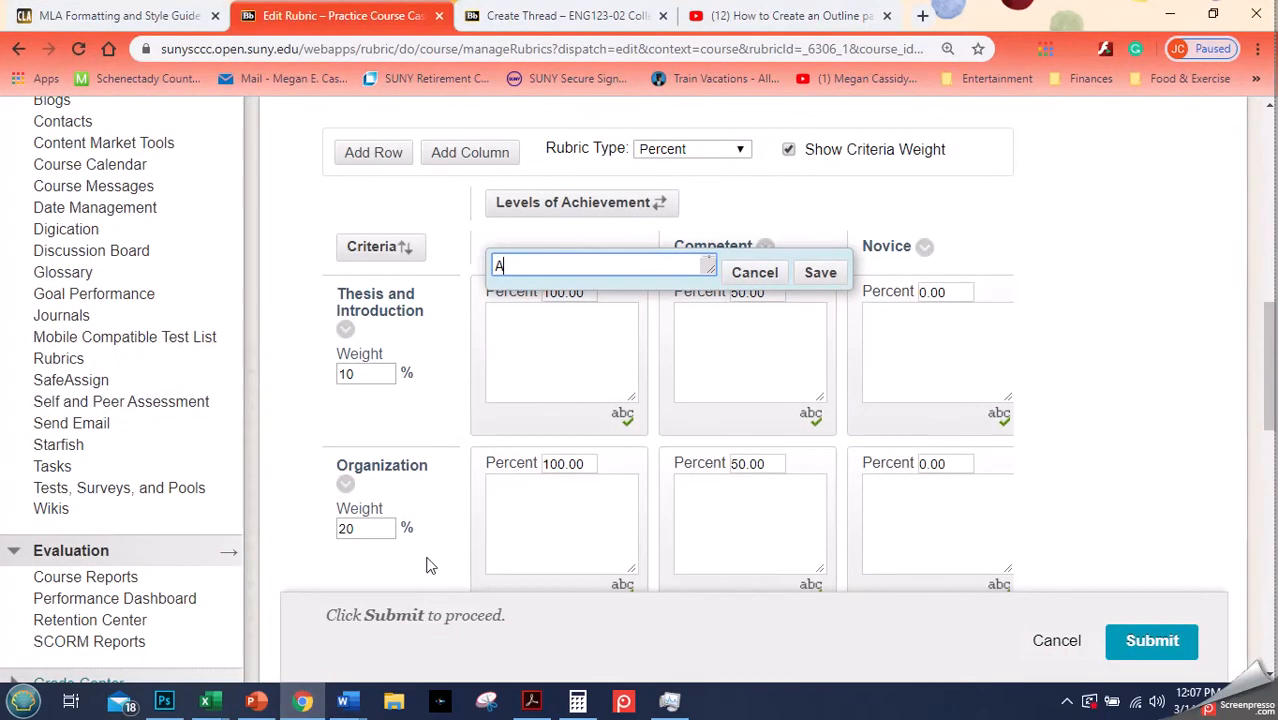
double_click(595, 258)
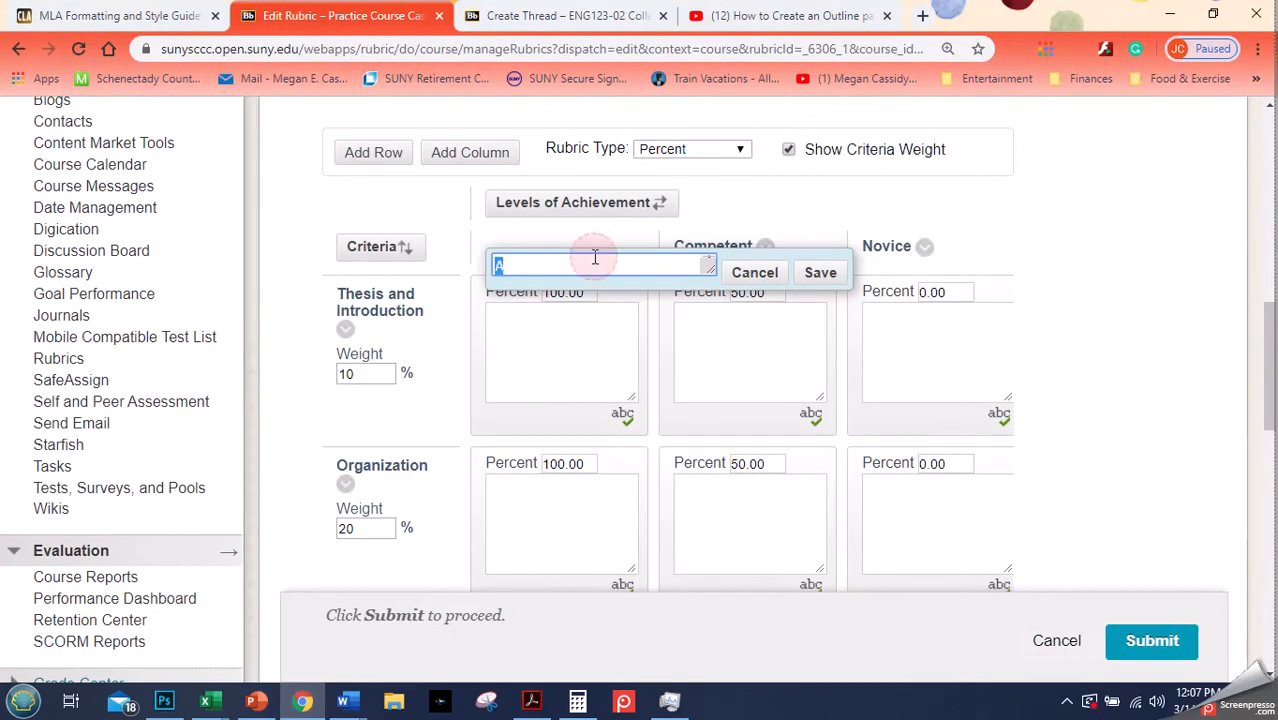
text(Superior)
click(820, 273)
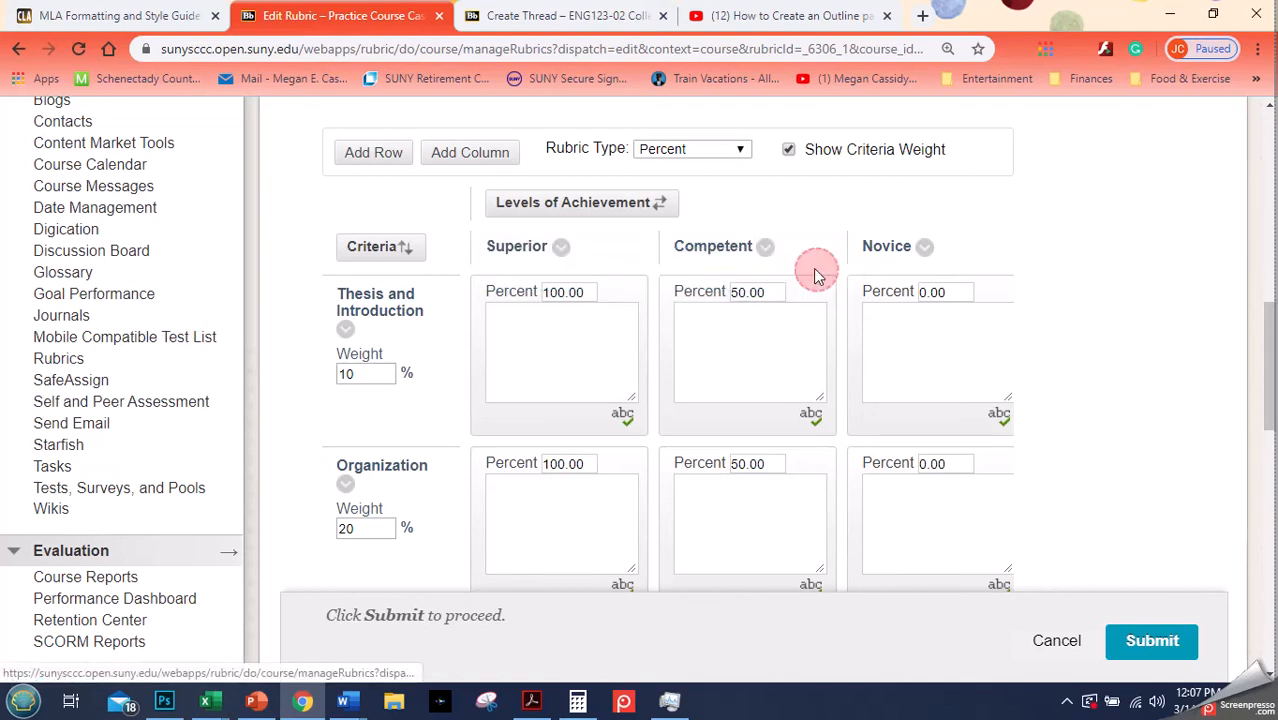
Step: Rename the Novice level as Developing and add a fourth achievement column to the rubric grid
click(925, 250)
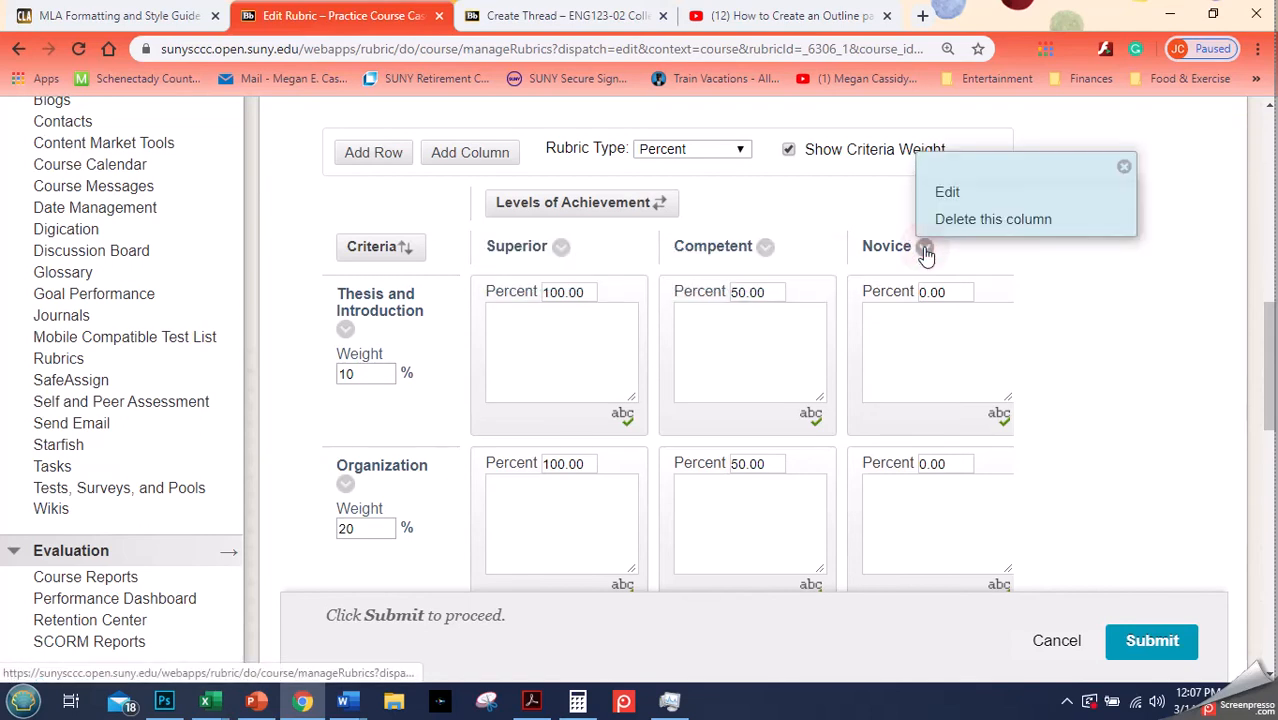
click(950, 194)
text(Developing)
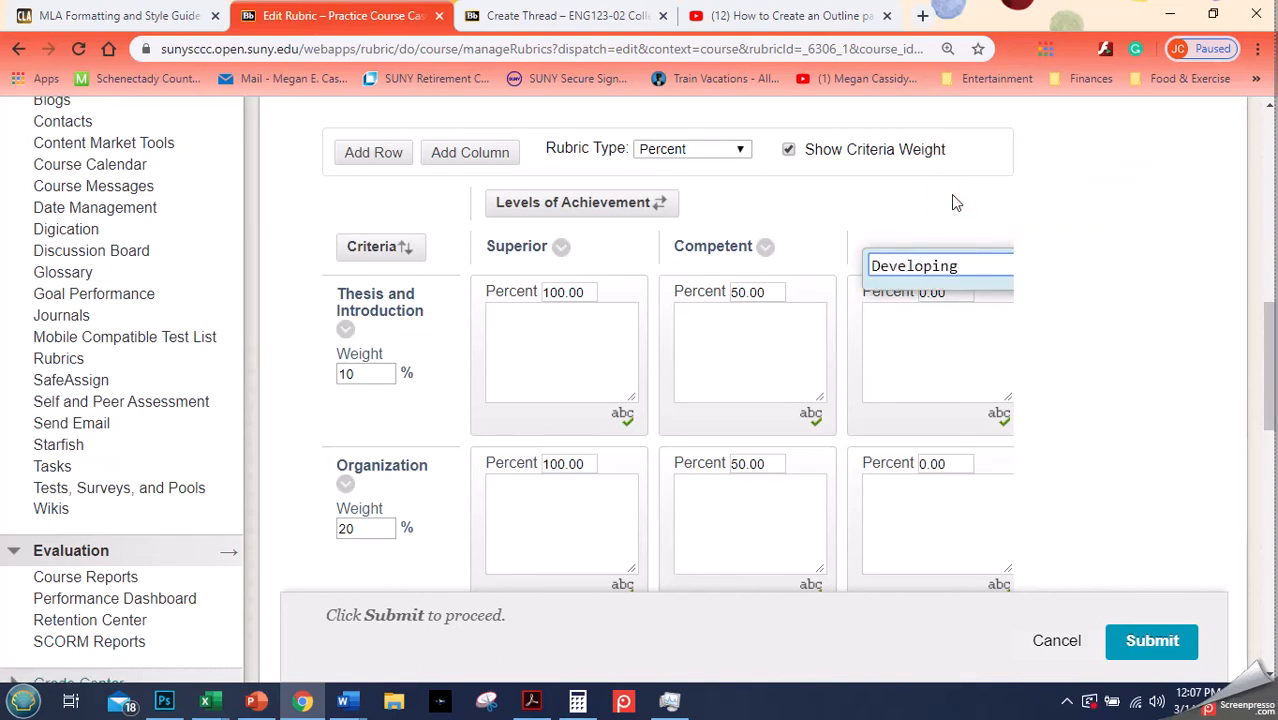
click(924, 195)
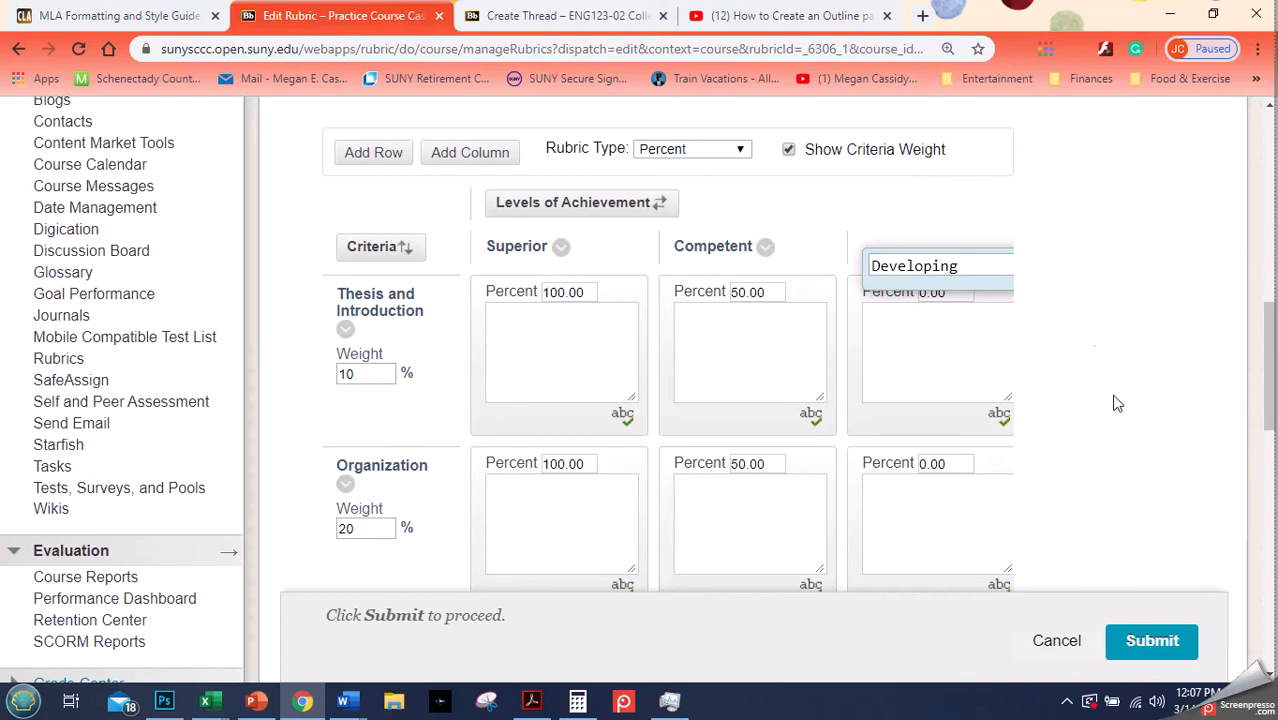
click(961, 322)
click(977, 267)
click(905, 228)
key(ctrl+minus)
key(ctrl+minus)
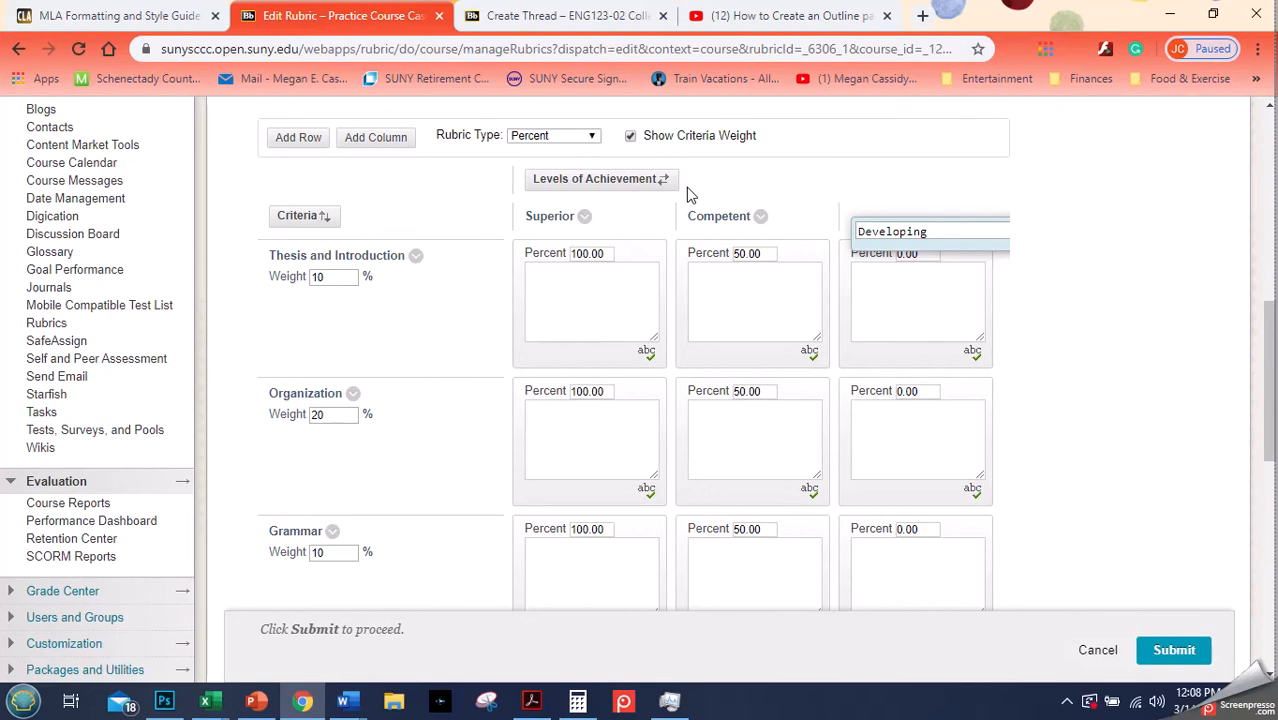
key(ctrl+plus)
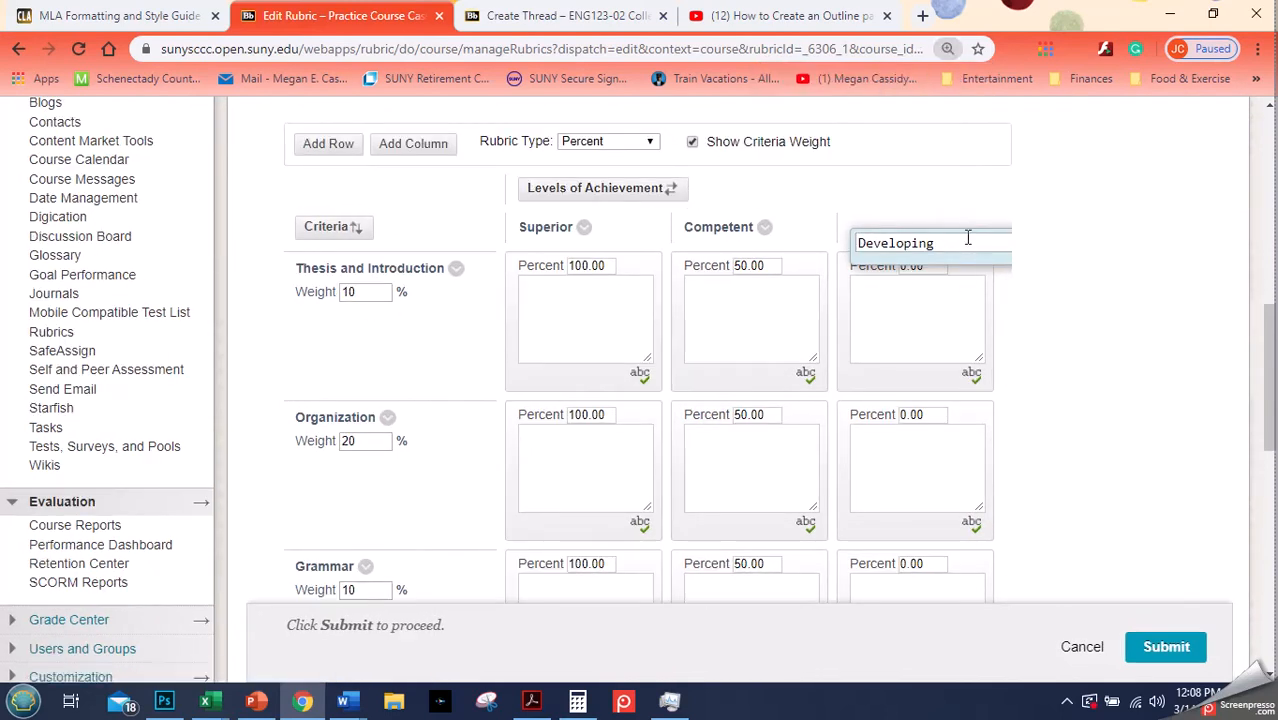
click(406, 148)
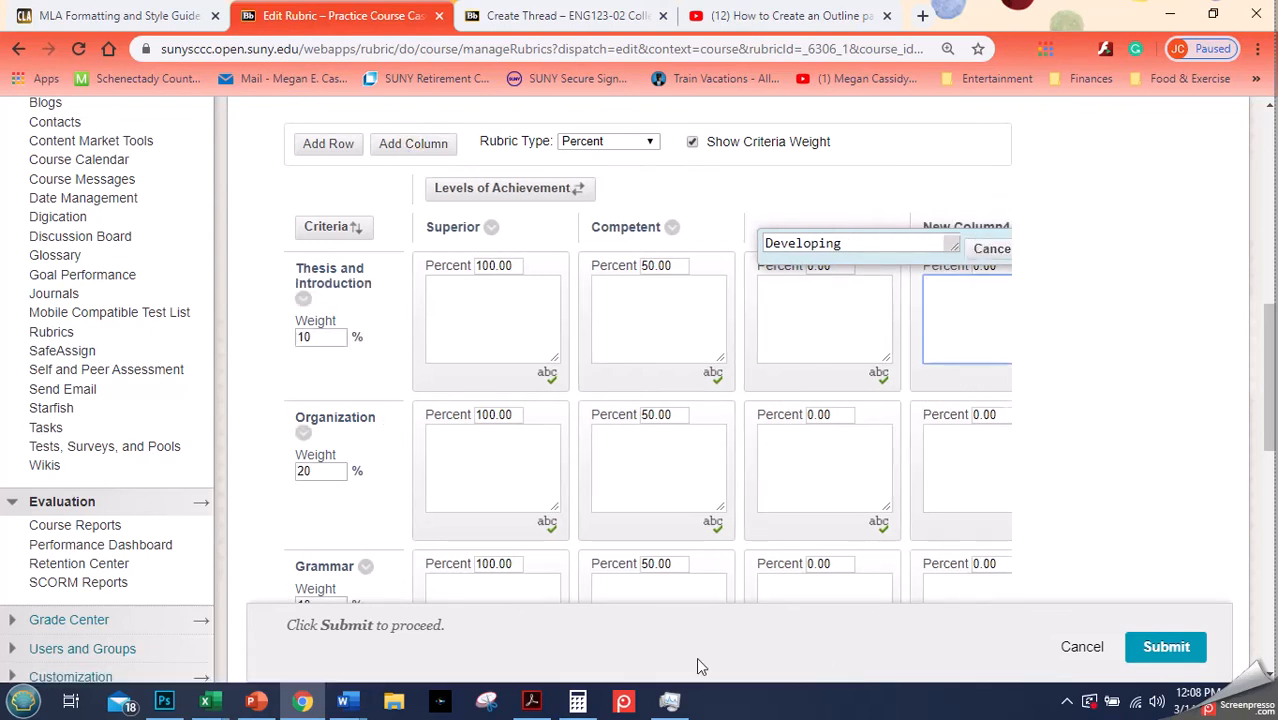
key(ctrl+minus)
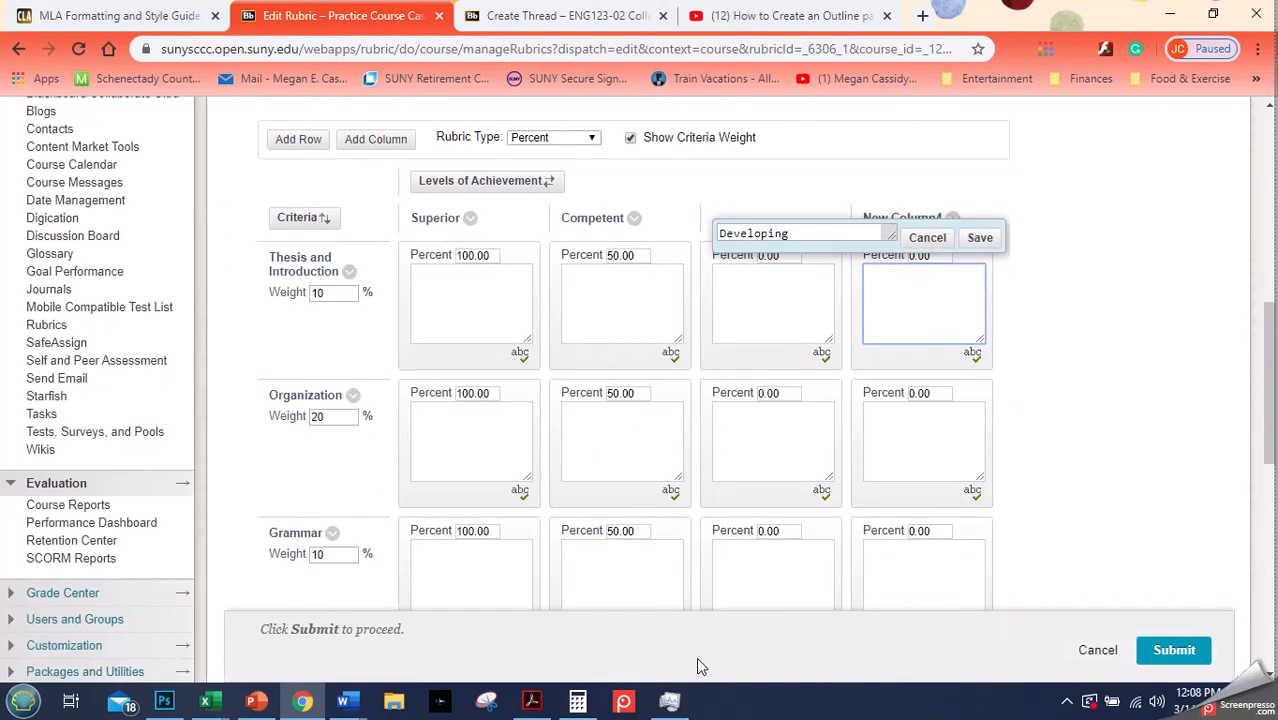
click(980, 238)
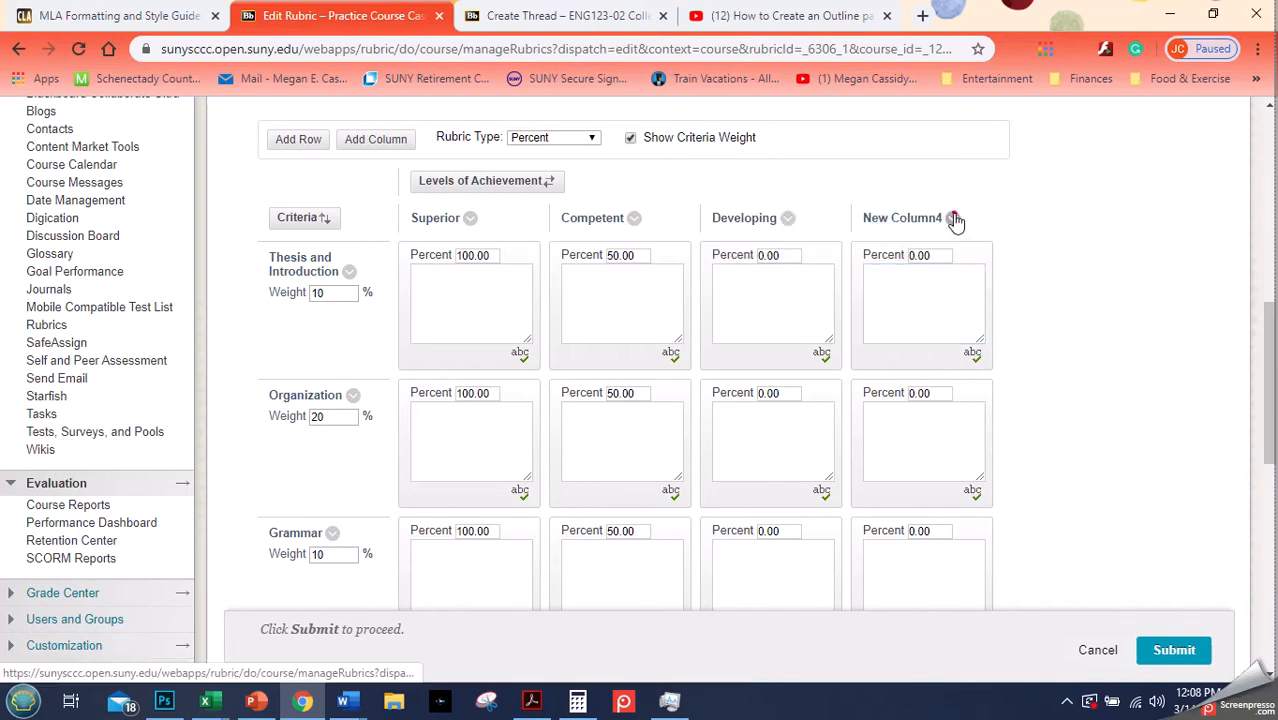
Step: Name the new fourth column Not Present and check the order of the levels of achievement
click(953, 218)
click(970, 172)
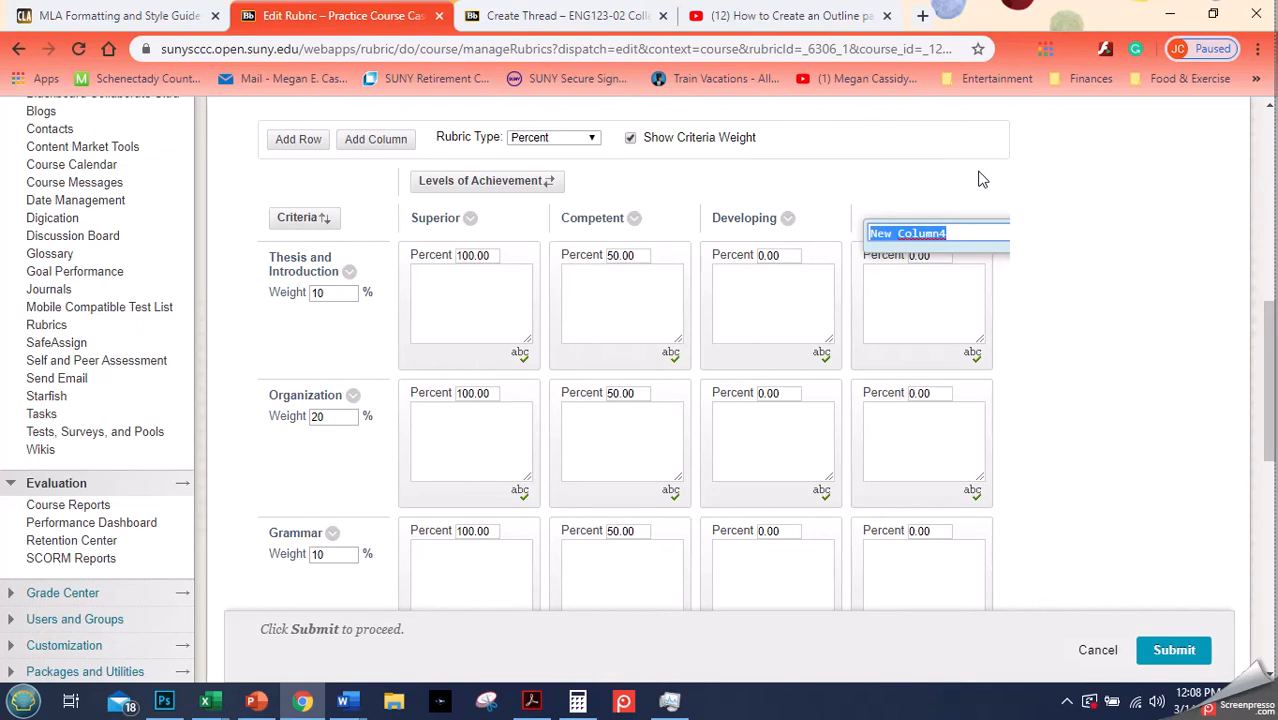
text(Not Present)
key(Return)
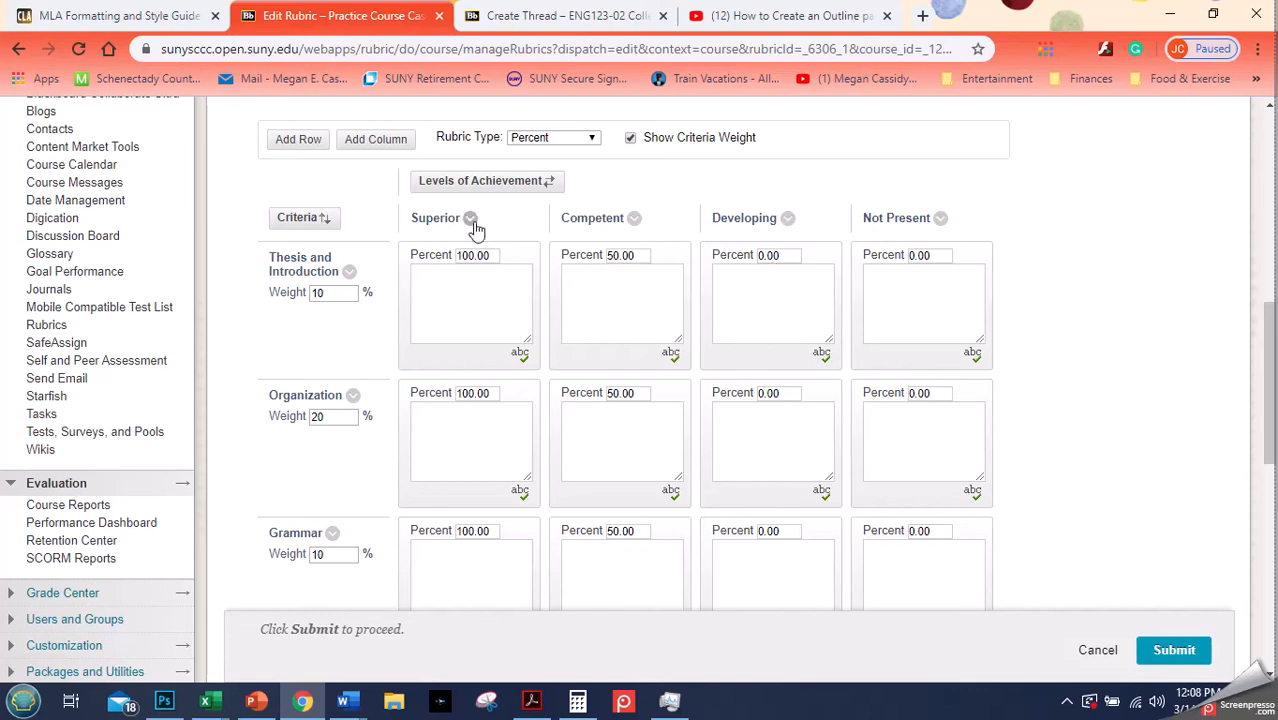
click(531, 182)
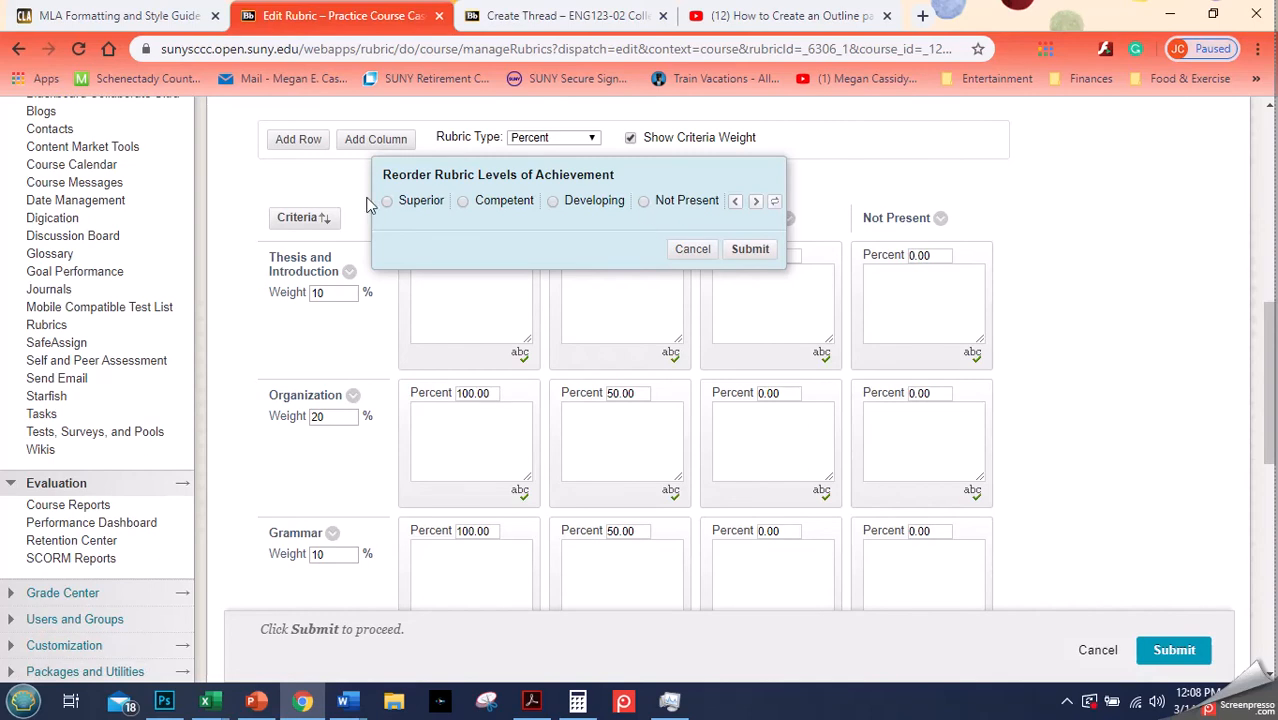
click(695, 250)
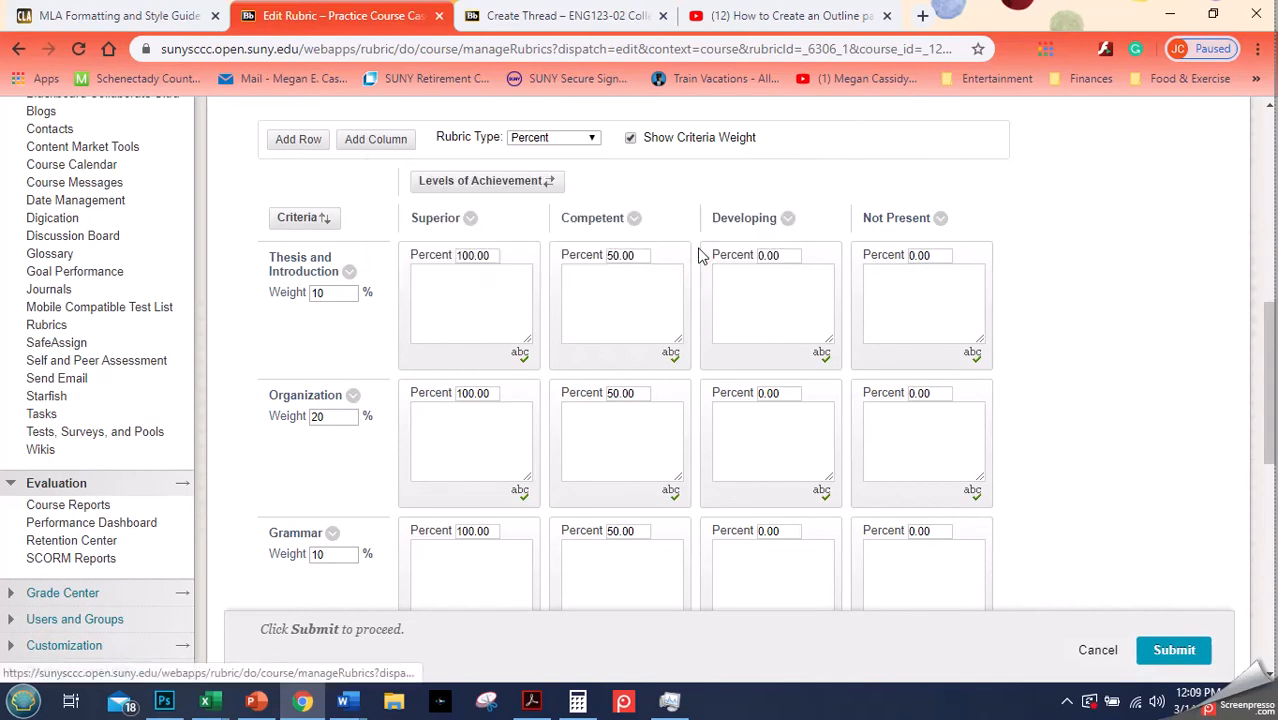
Step: Set the Thesis and Introduction row's percentages to 75 for Competent and 50 for Developing
click(766, 255)
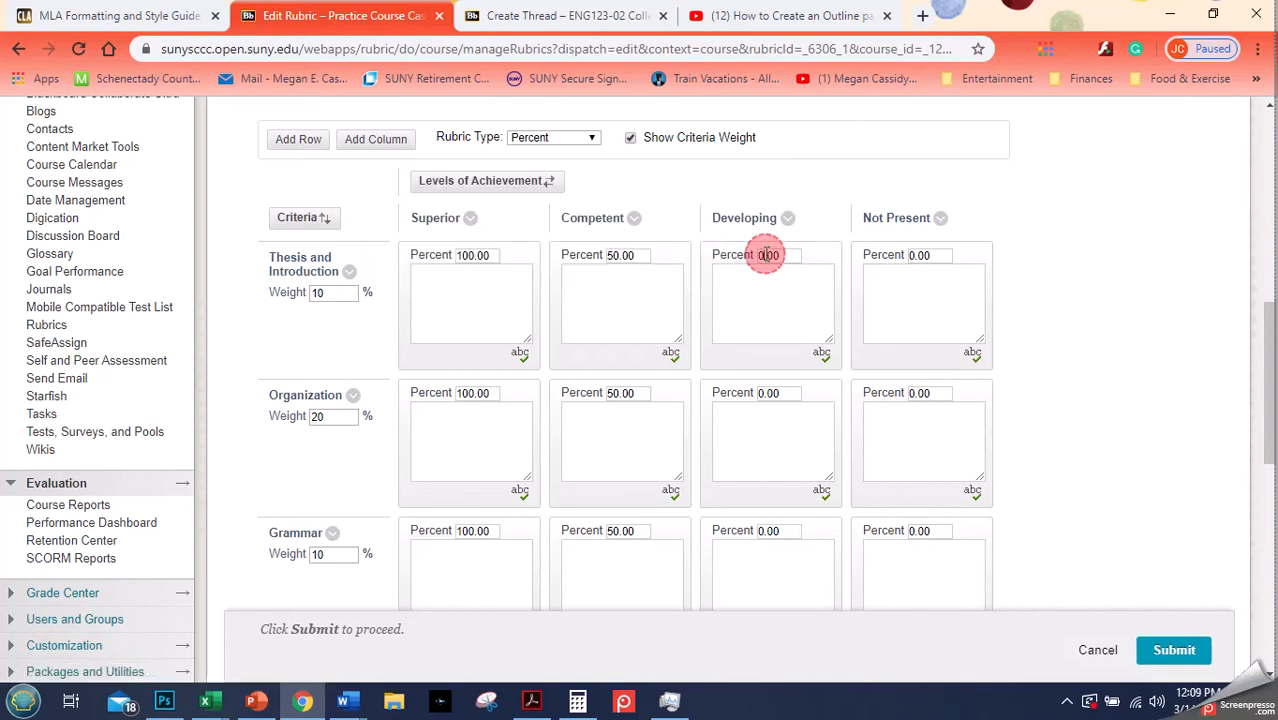
click(765, 254)
click(765, 254)
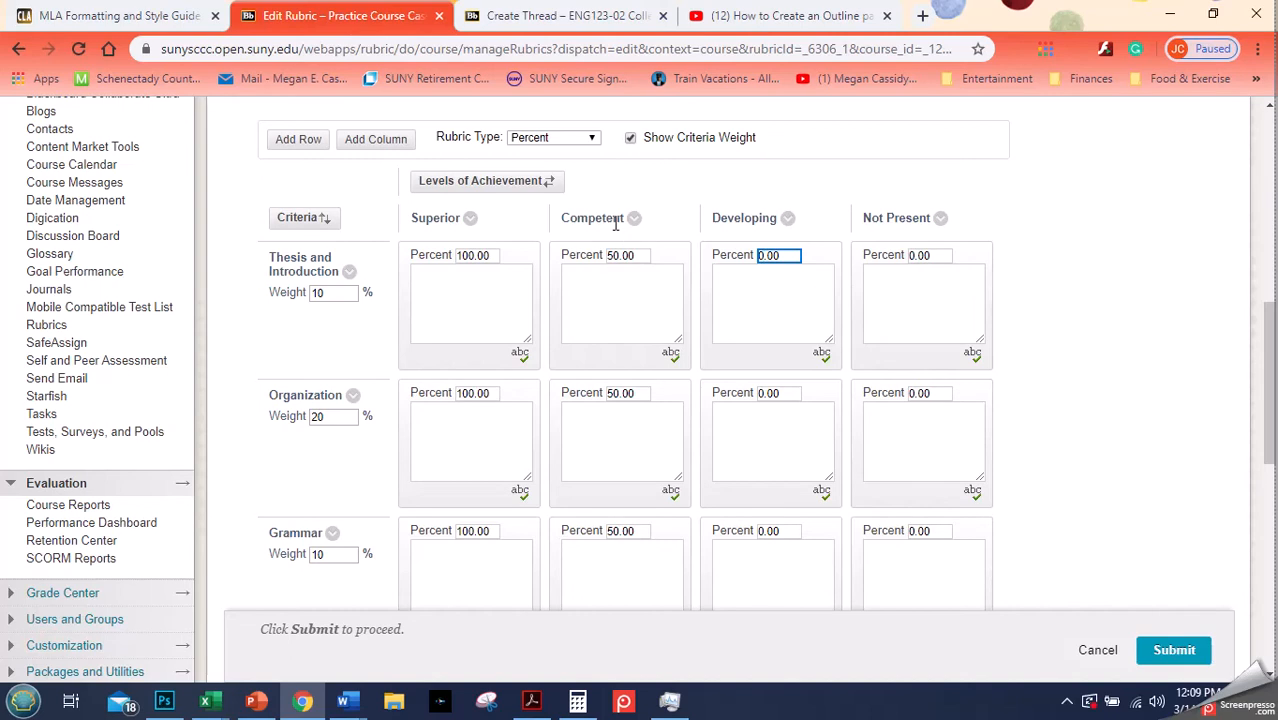
double_click(617, 256)
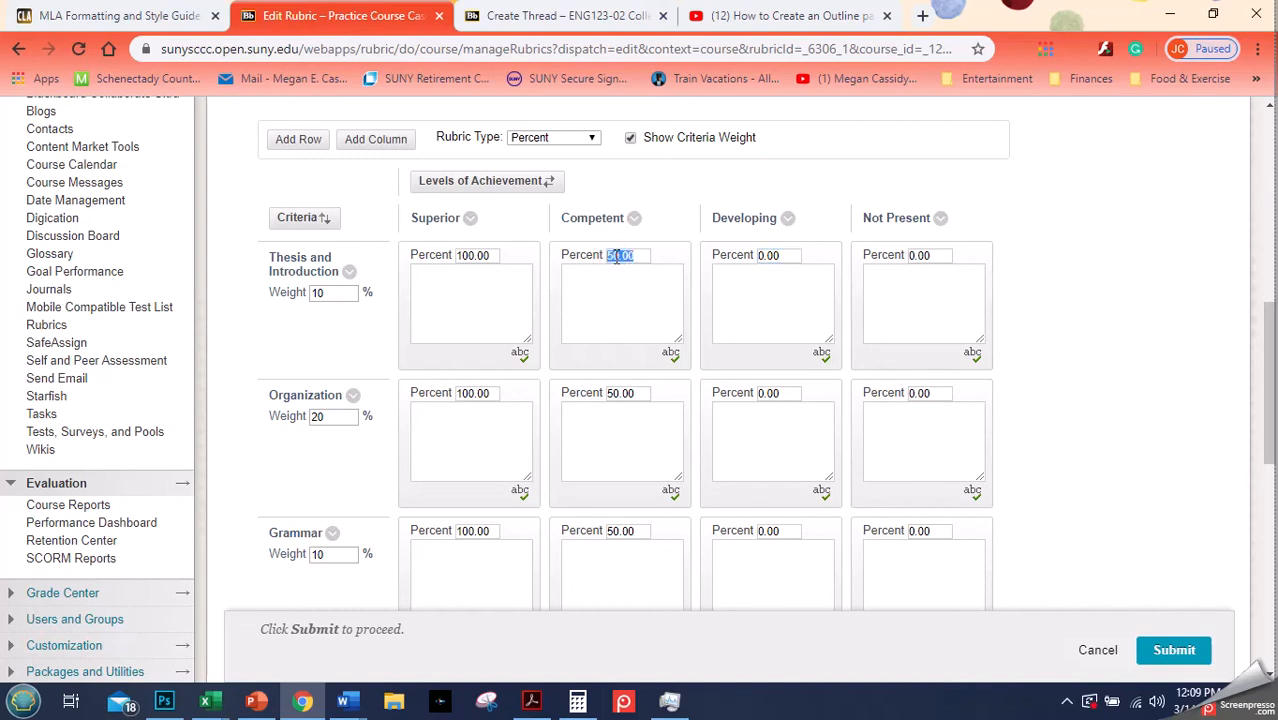
text(75)
click(767, 267)
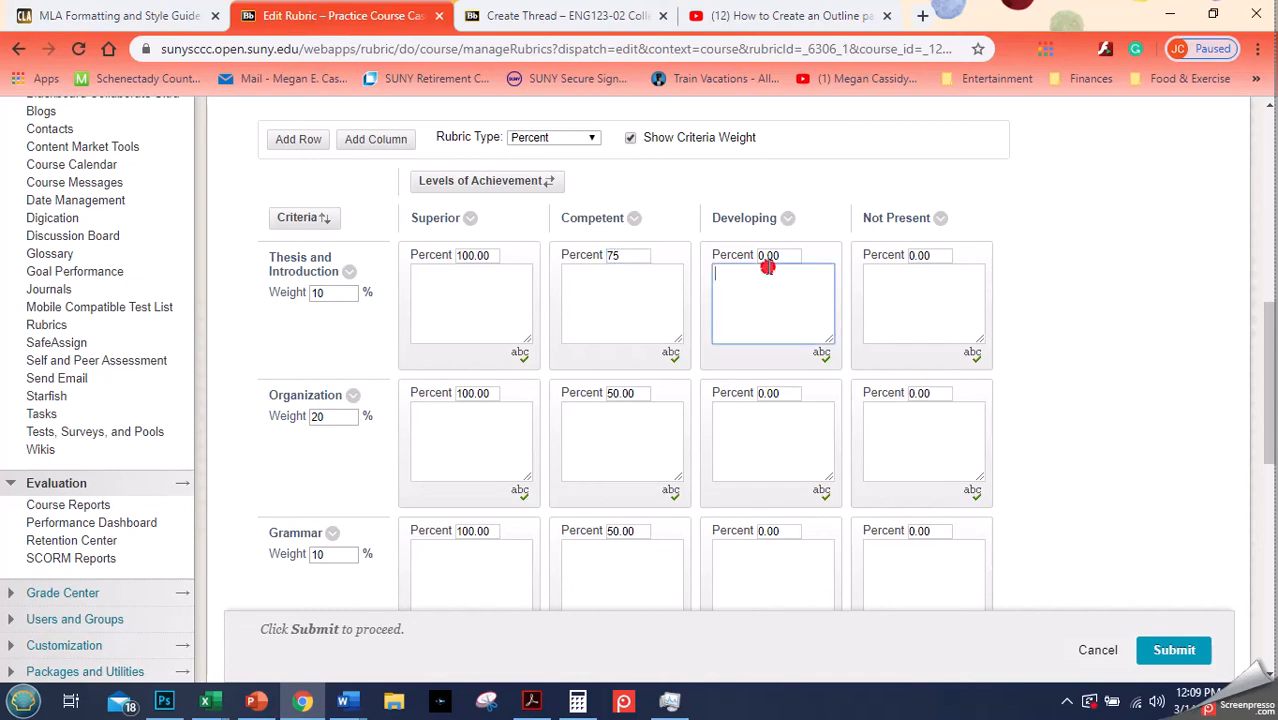
double_click(763, 257)
text(50)
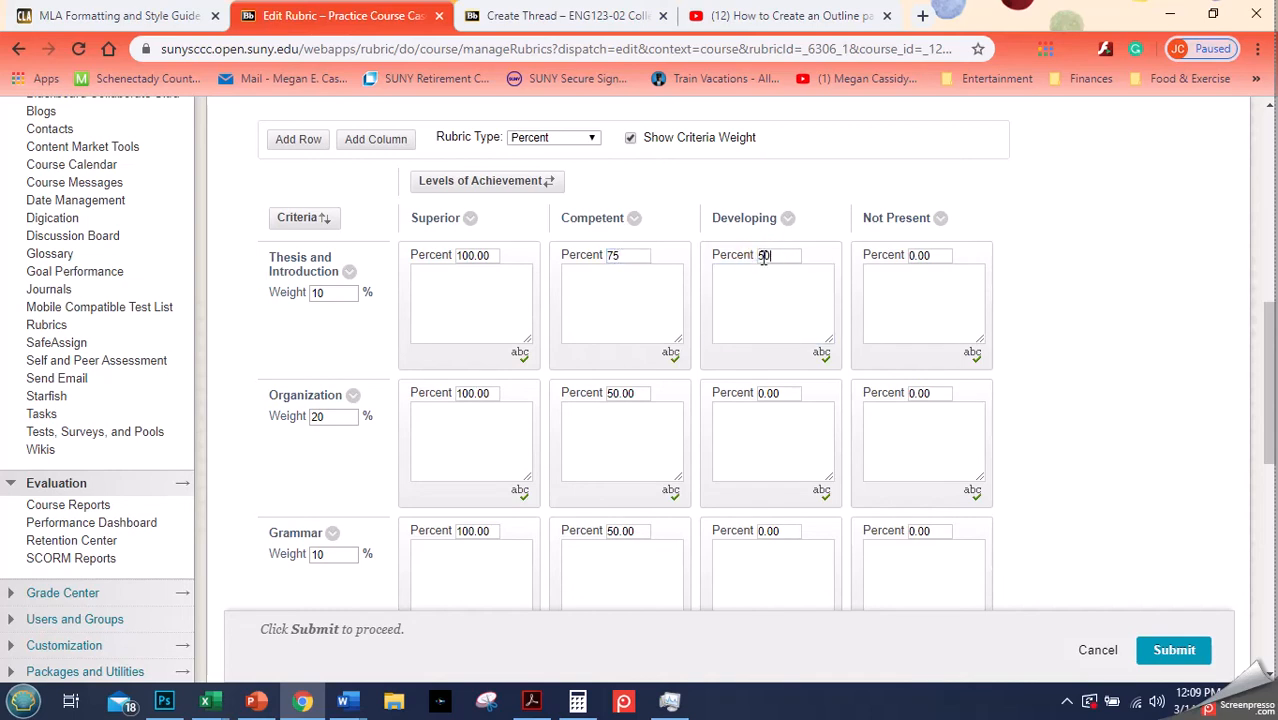
click(926, 280)
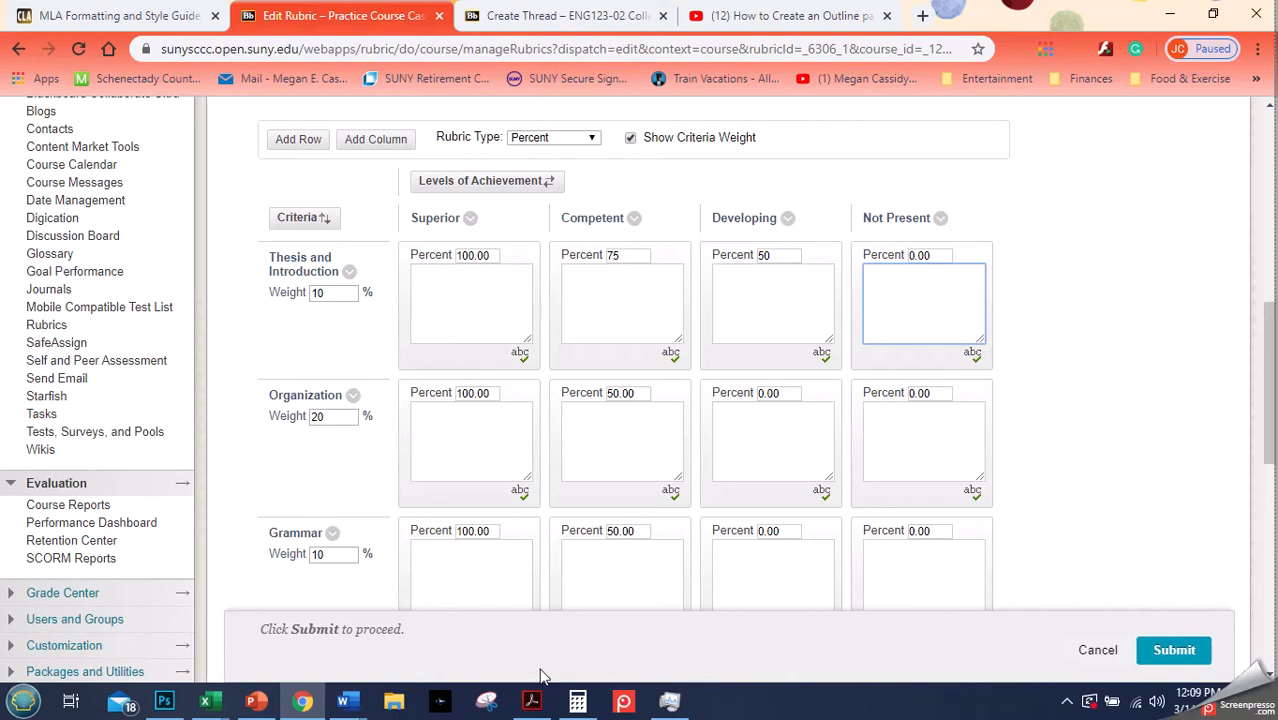
Step: Switch to the Word syllabus and copy the full description text of the Argument and Support (30) criterion
click(472, 298)
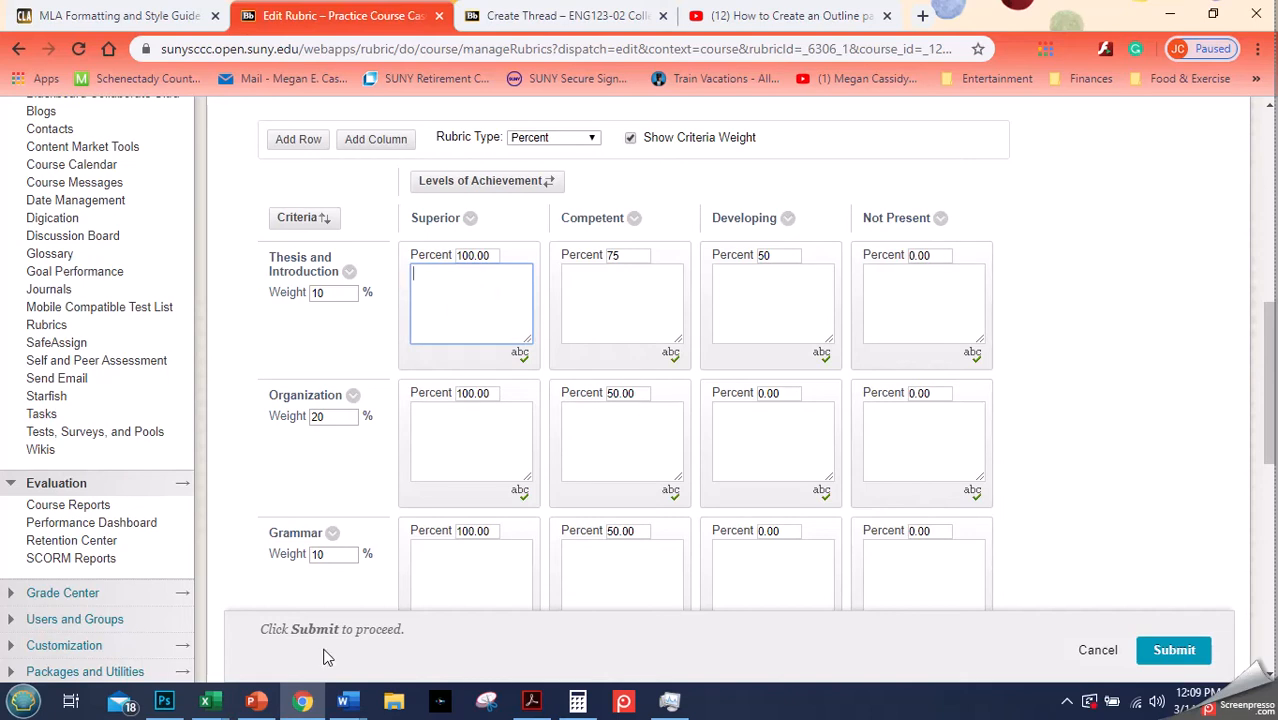
click(346, 702)
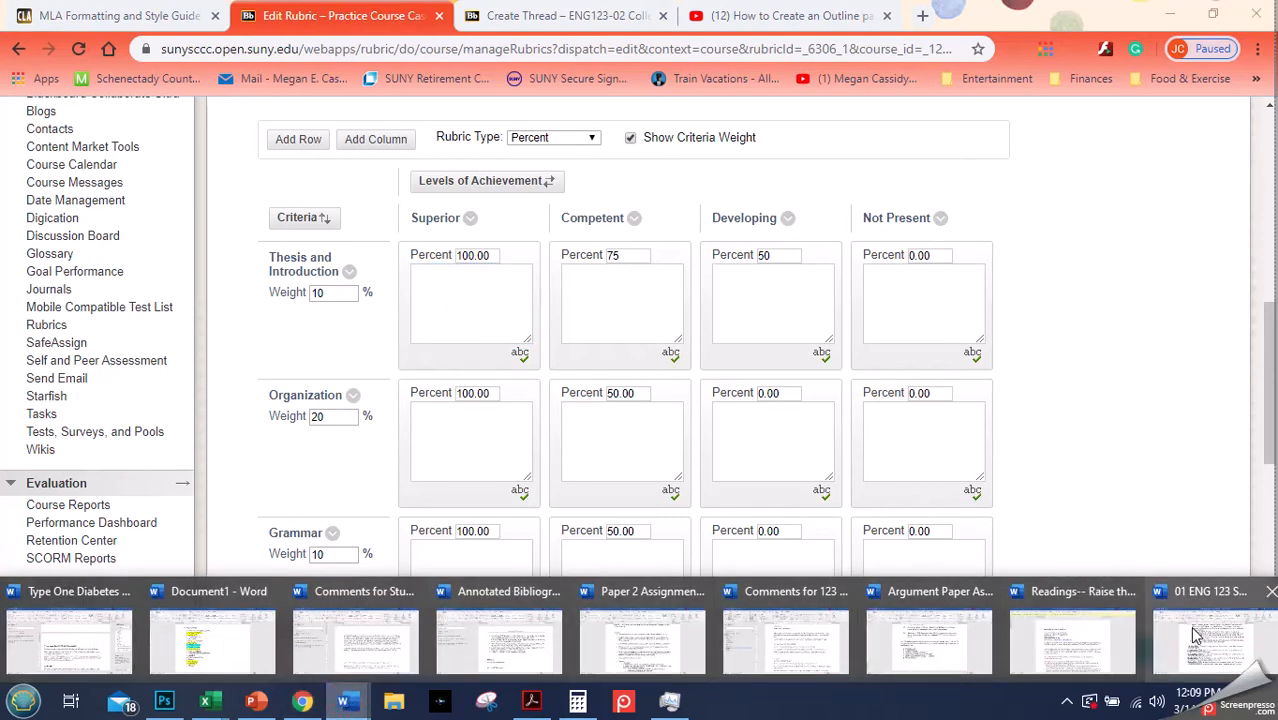
click(1195, 635)
drag(1268, 568, 1268, 563)
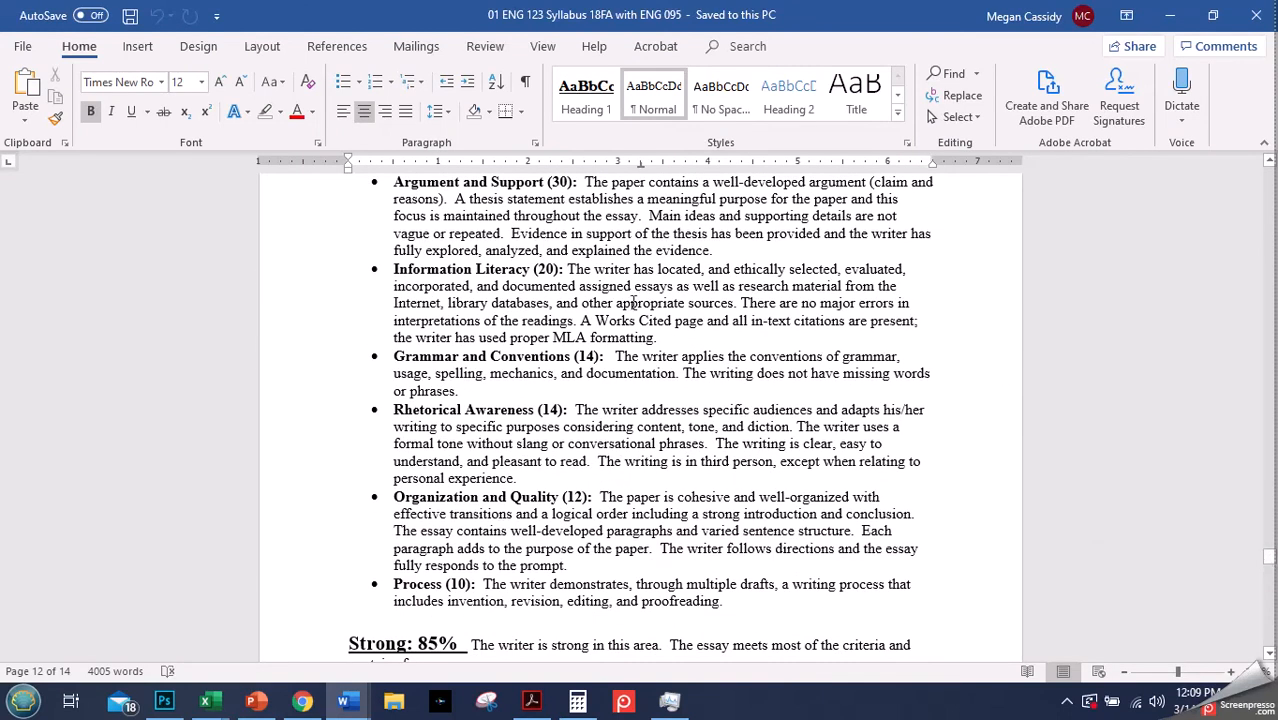
drag(585, 183, 729, 256)
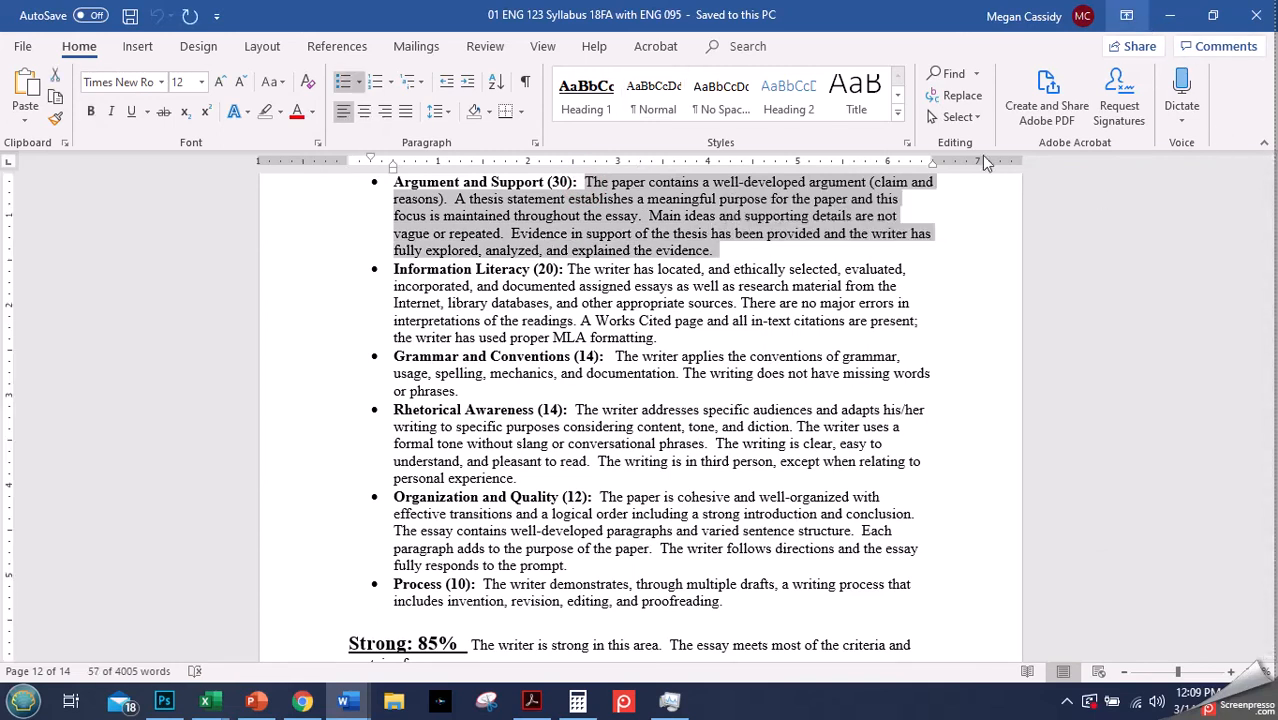
Step: Return to the Blackboard rubric and paste the copied description into the Superior cell of the Argument and Support row
click(303, 704)
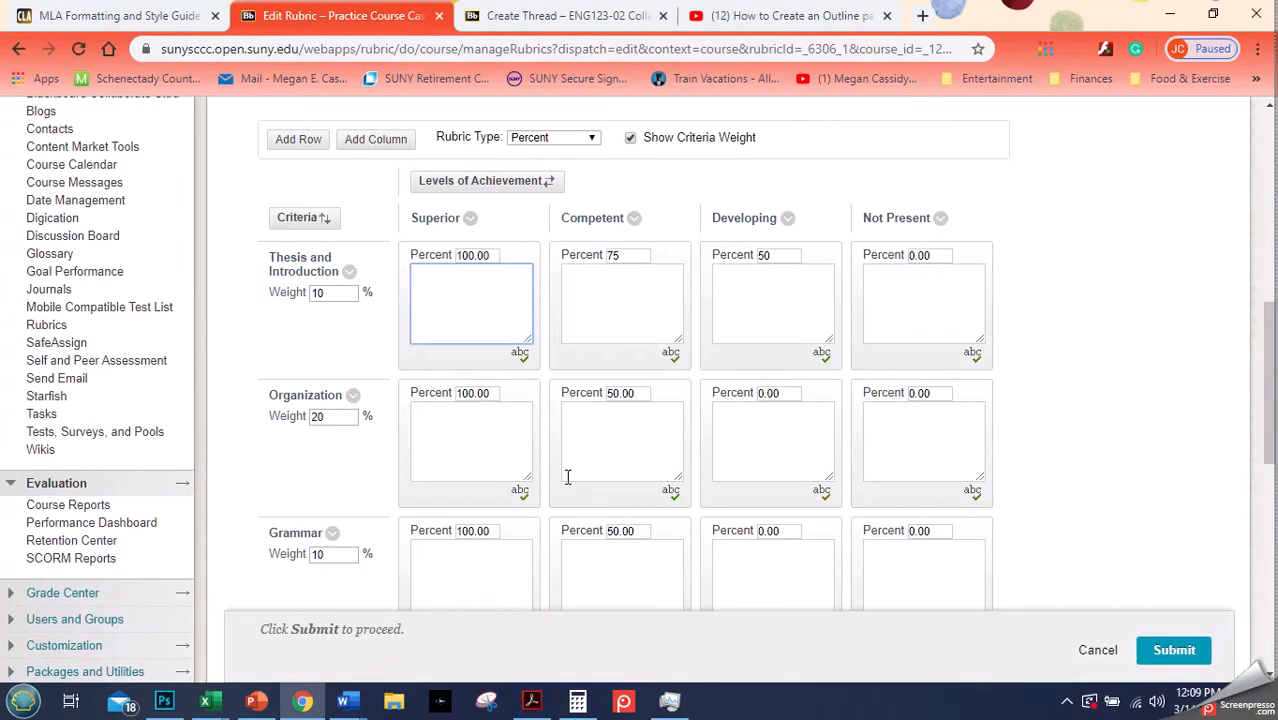
drag(1270, 420, 1273, 590)
click(491, 516)
key(ctrl+v)
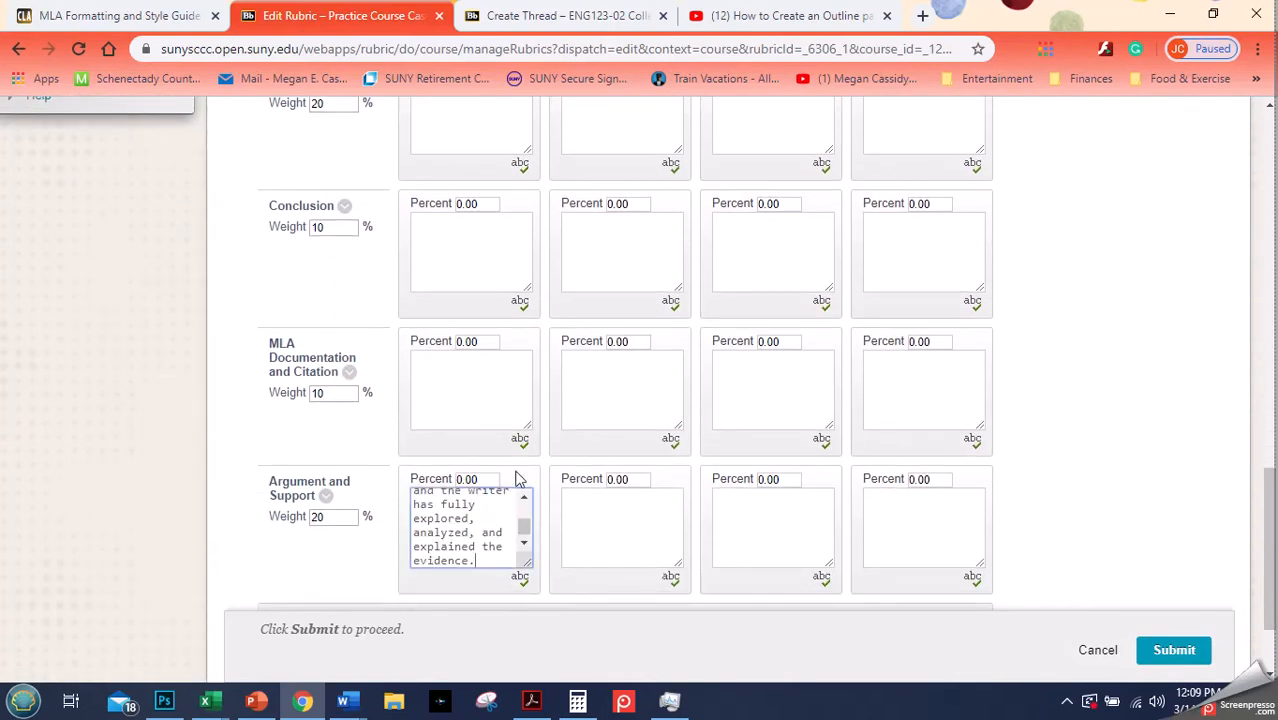
Step: Set the Argument and Support row's percentages to 100 for Superior, 75 for Competent and 50 for Developing
double_click(470, 479)
text(1)
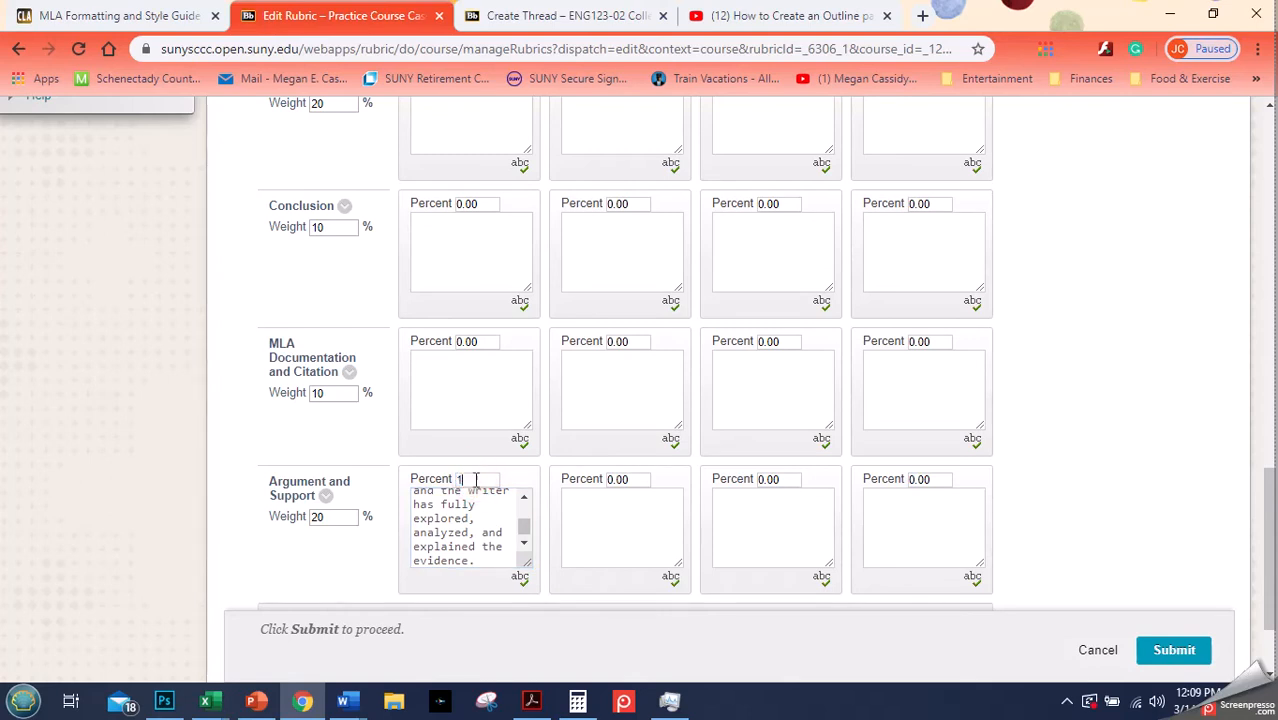
key(Tab)
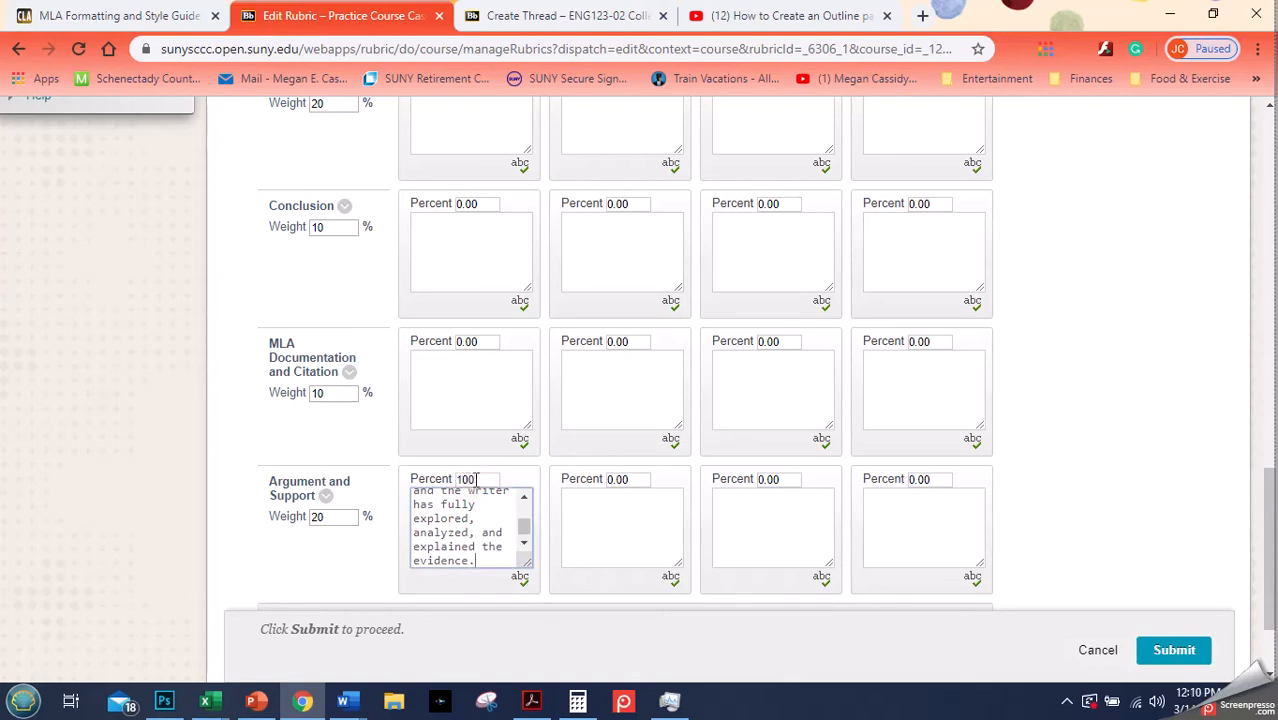
double_click(614, 479)
text(75)
double_click(766, 479)
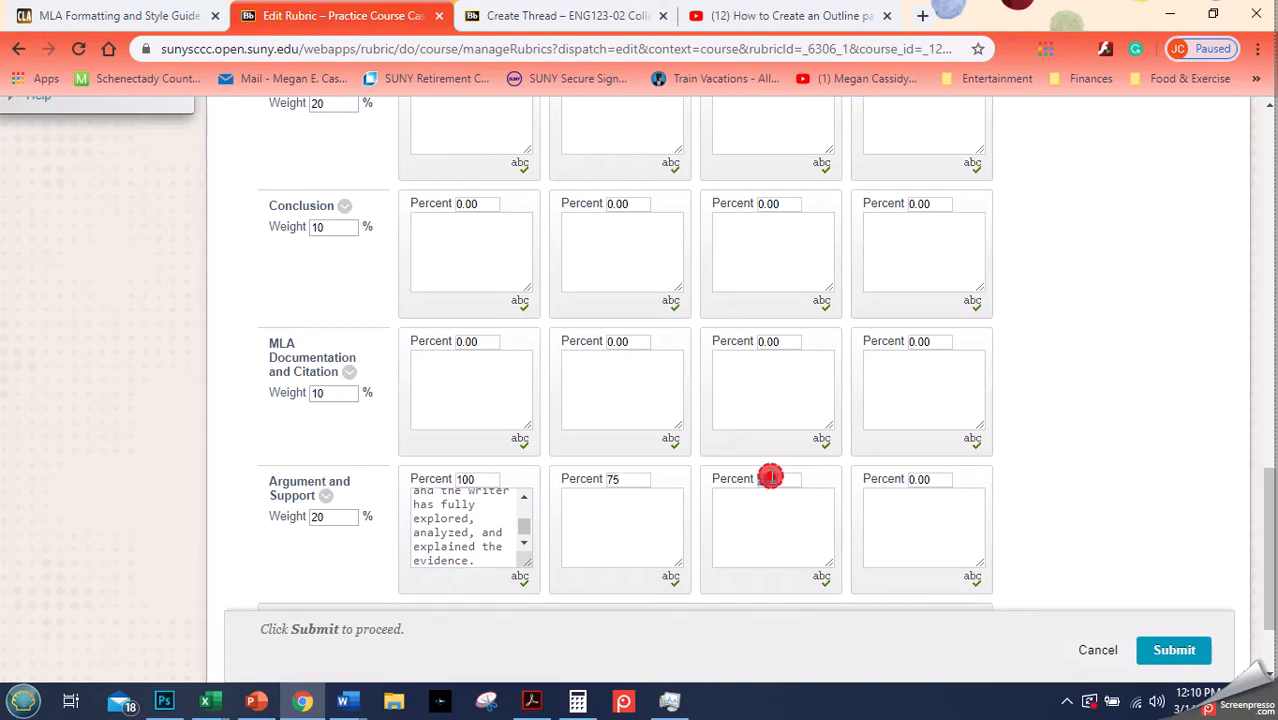
text(50)
click(1044, 494)
Step: Set the Grammar row's percentages to 50 for Developing and 75 for Competent
click(1268, 508)
mouse_move(1268, 508)
mouse_down()
mouse_move(1274, 338)
mouse_move(1270, 460)
mouse_move(1268, 440)
mouse_up()
click(767, 200)
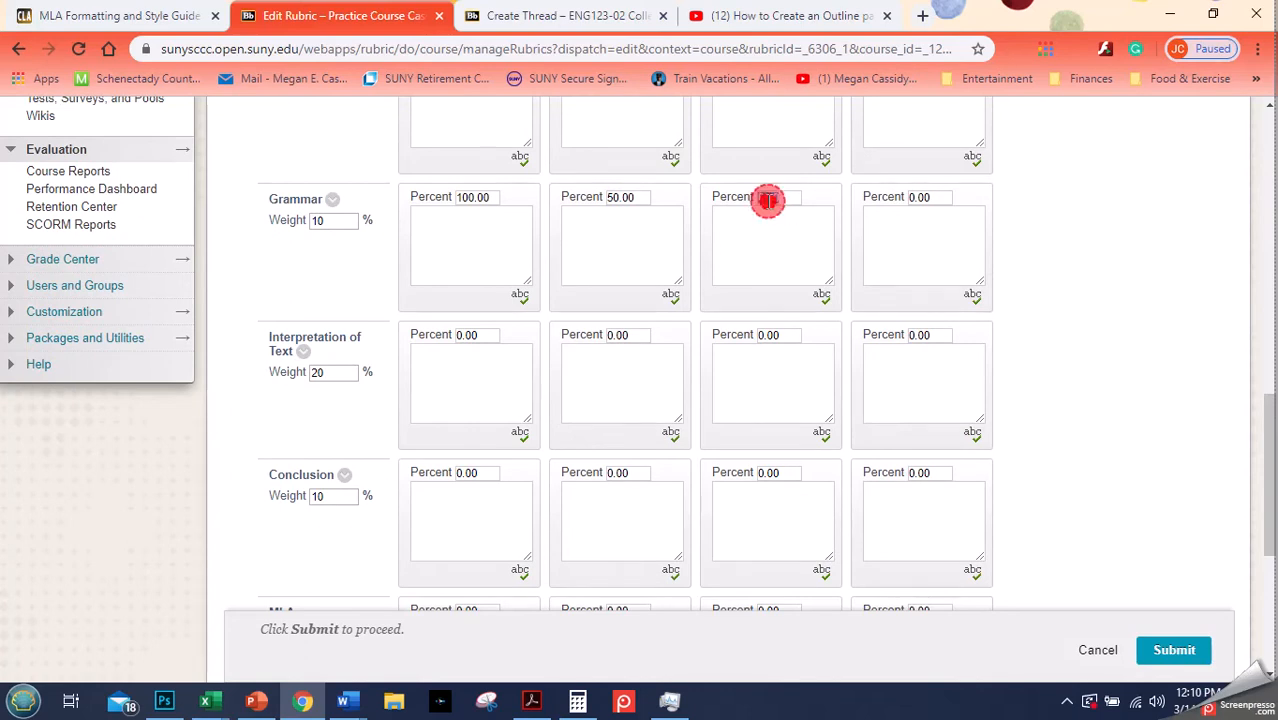
text(2)
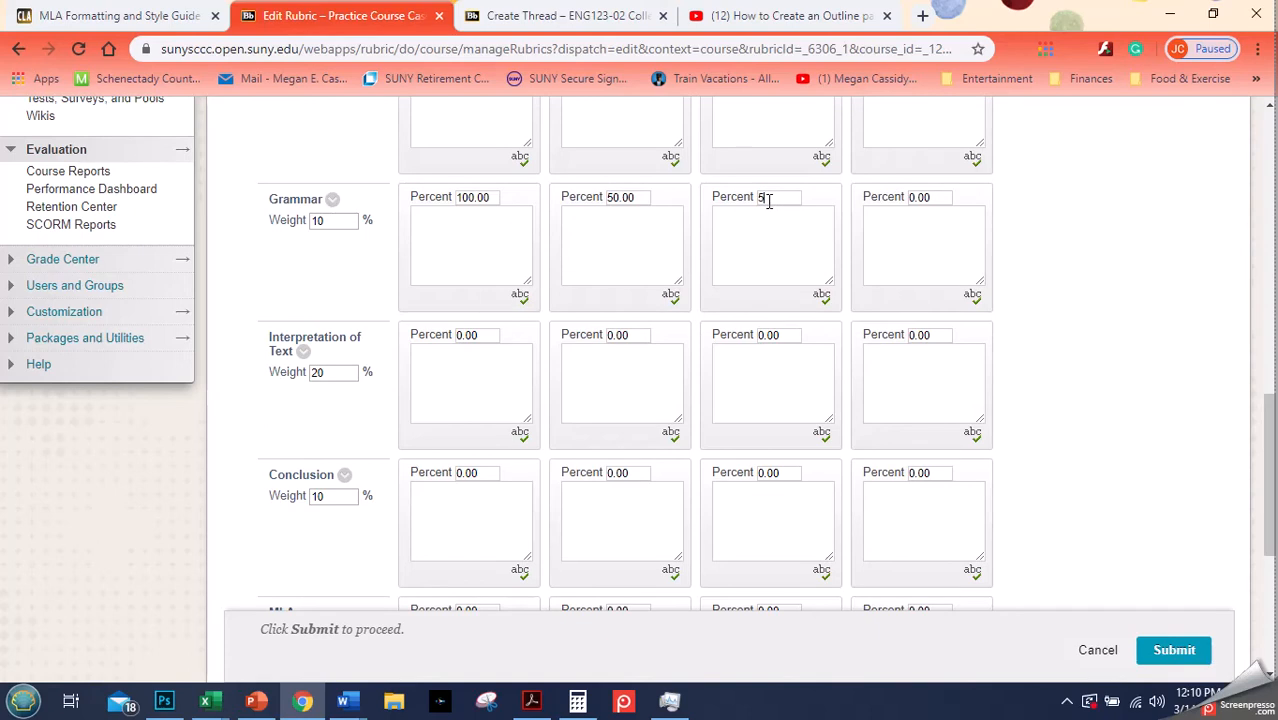
text(0)
click(622, 195)
text(75)
Step: Set the Interpretation of Text row's percentages to 100 for Superior, 75 for Competent and 50 for Developing
click(464, 334)
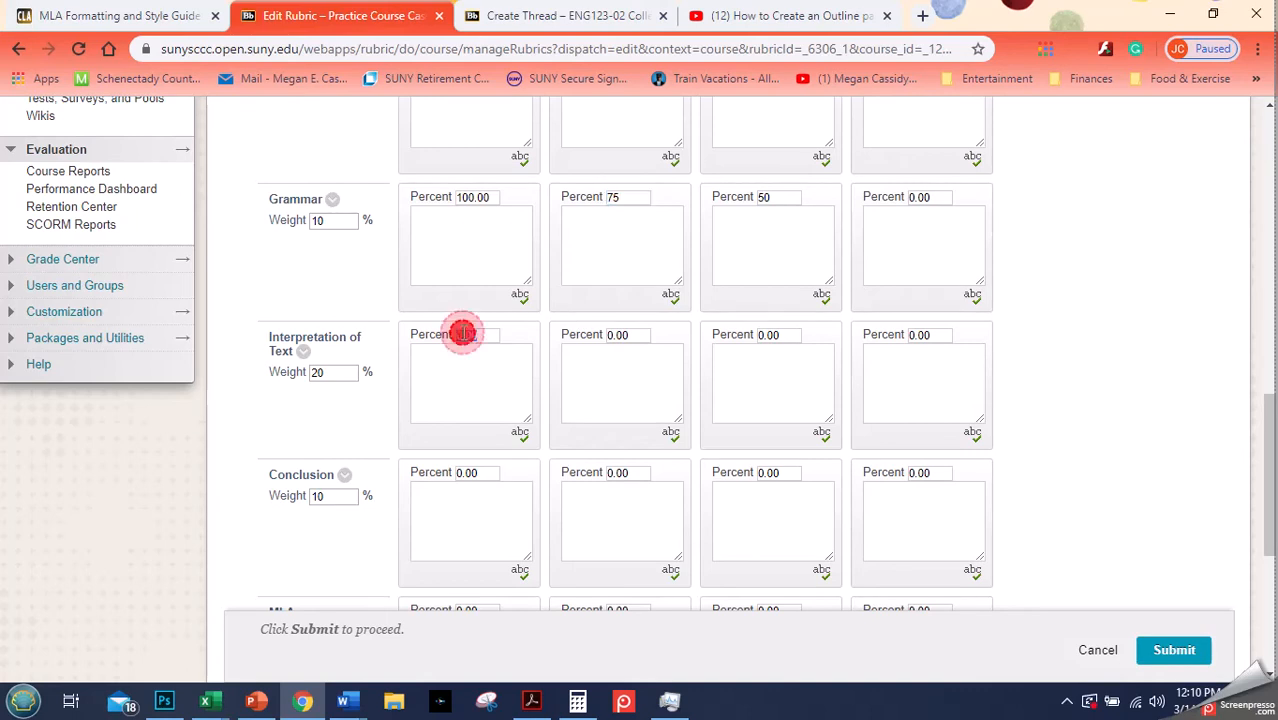
text(10)
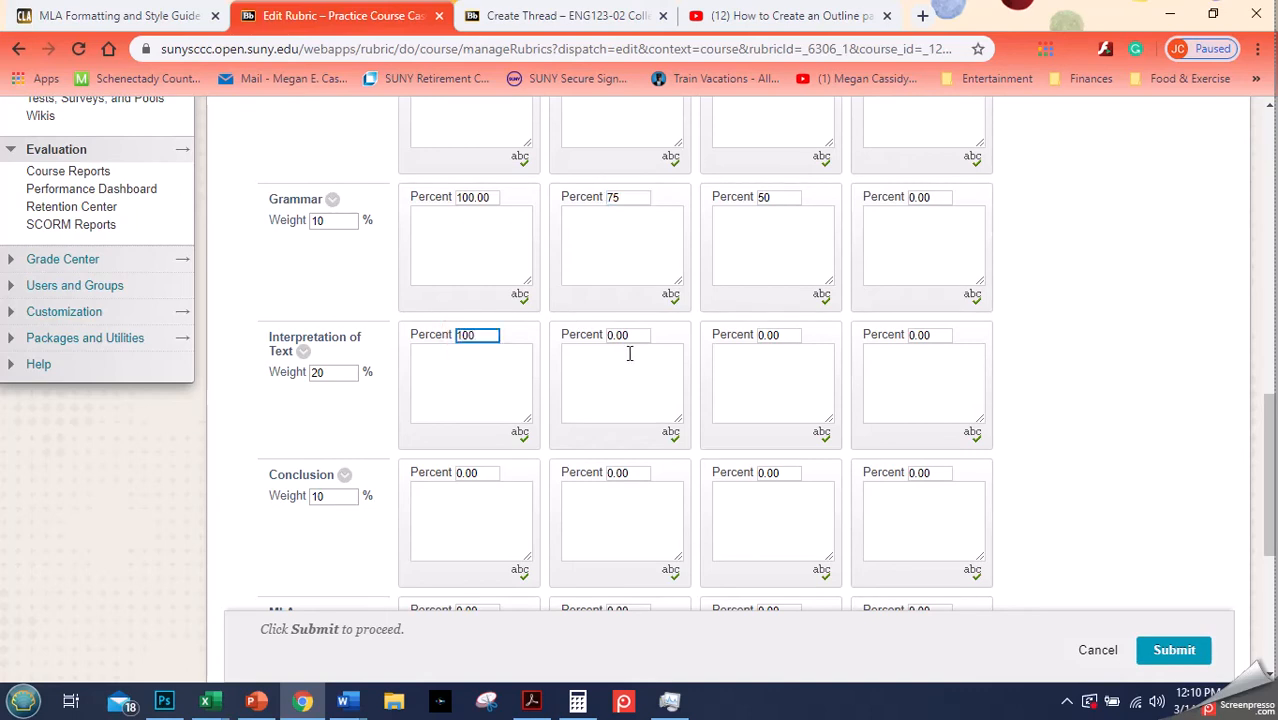
double_click(619, 335)
text(75)
double_click(762, 335)
text(50)
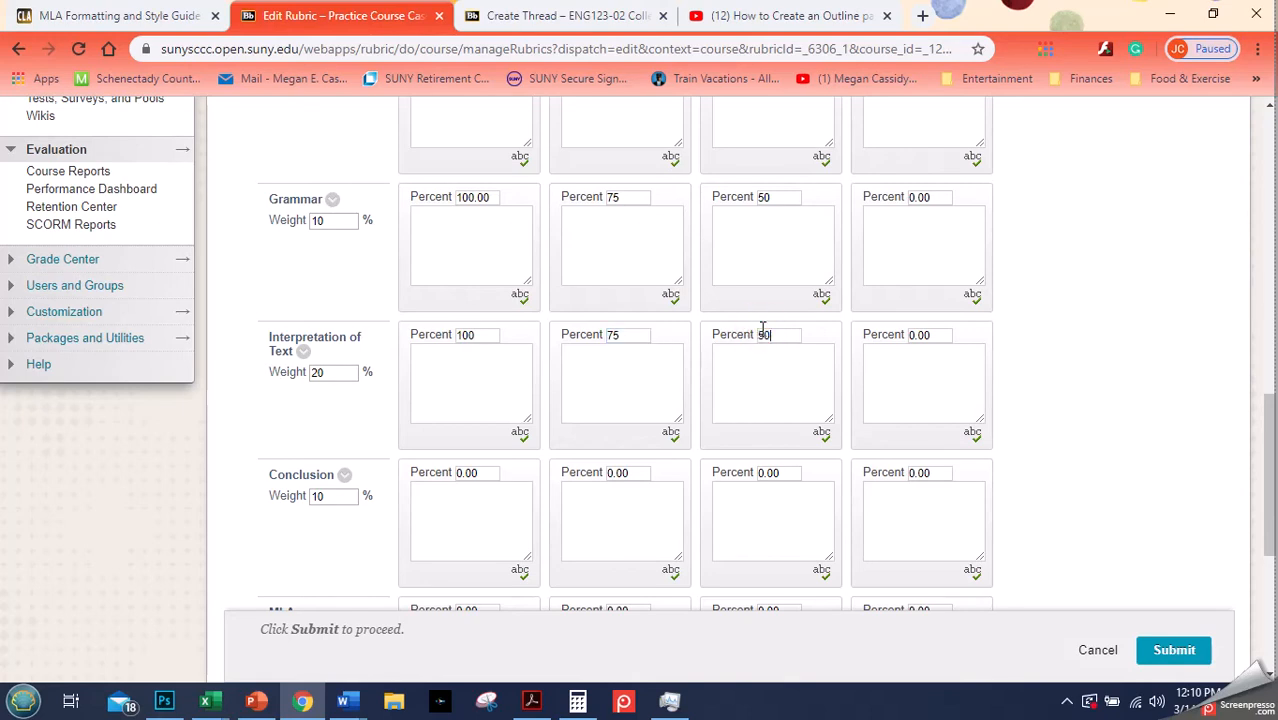
Step: Enlarge the Argument and Support Superior description box and enter "This paper is competent in the areas of argument and support." for Competent
drag(1267, 488, 1245, 612)
drag(527, 434, 692, 555)
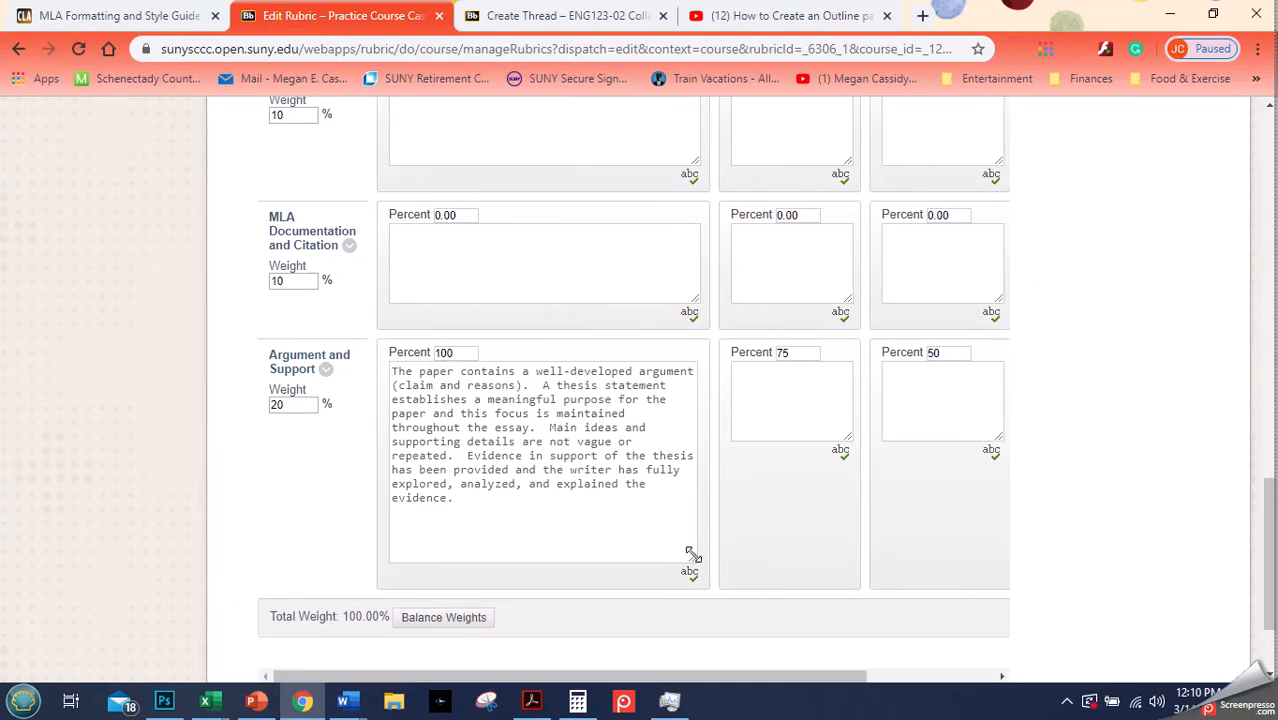
click(761, 377)
scroll(973, 222, up, 1)
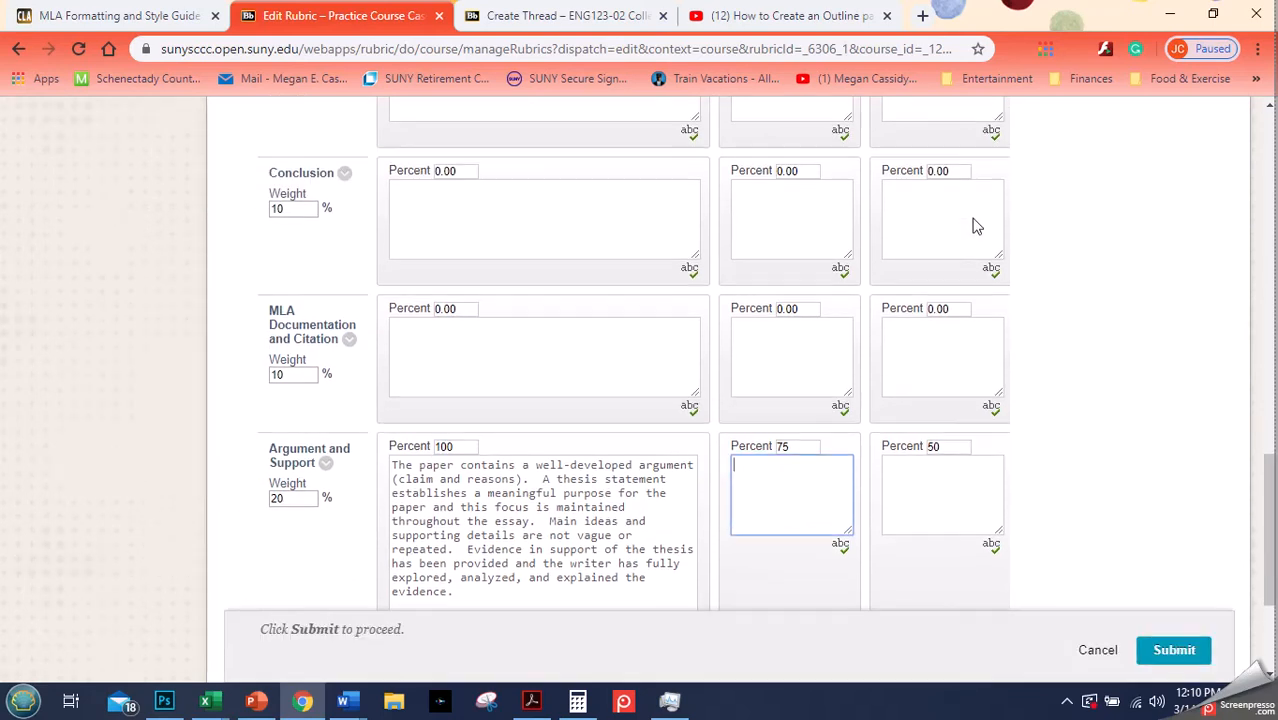
text(This paper is compenent)
key(BackSpace)
key(BackSpace)
key(BackSpace)
key(BackSpace)
key(BackSpace)
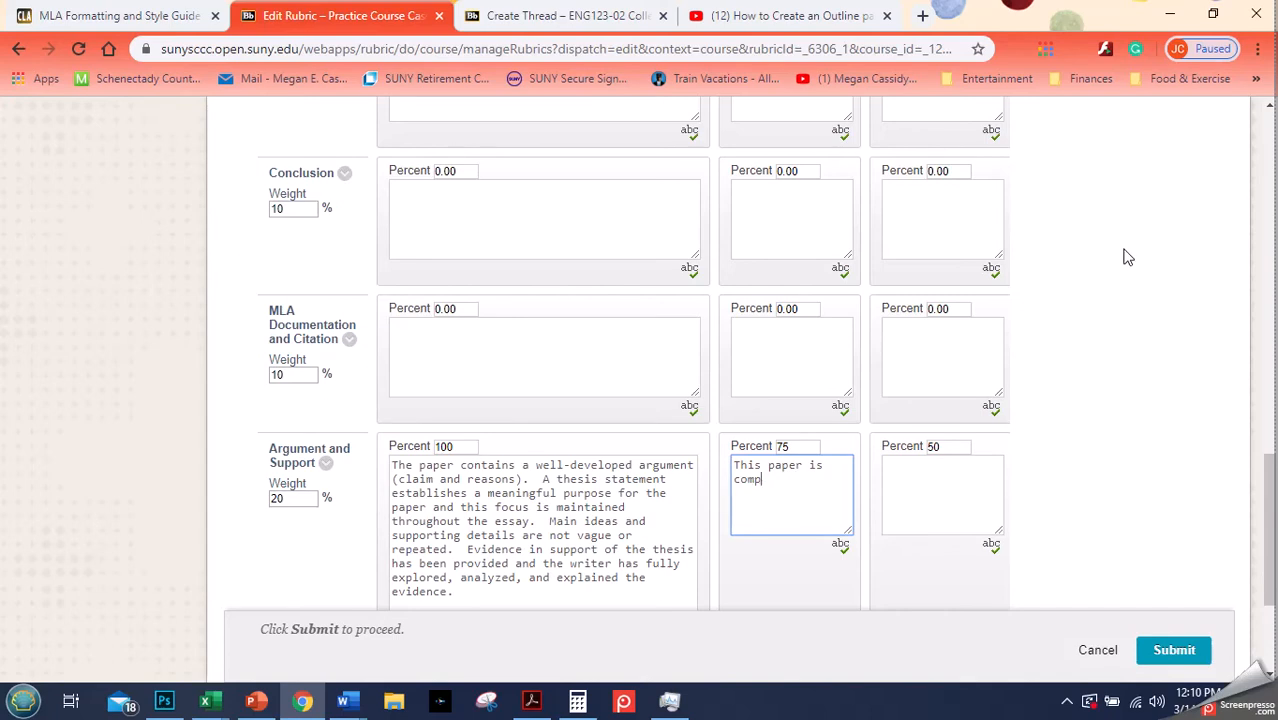
drag(1270, 520, 1260, 490)
text(ete)
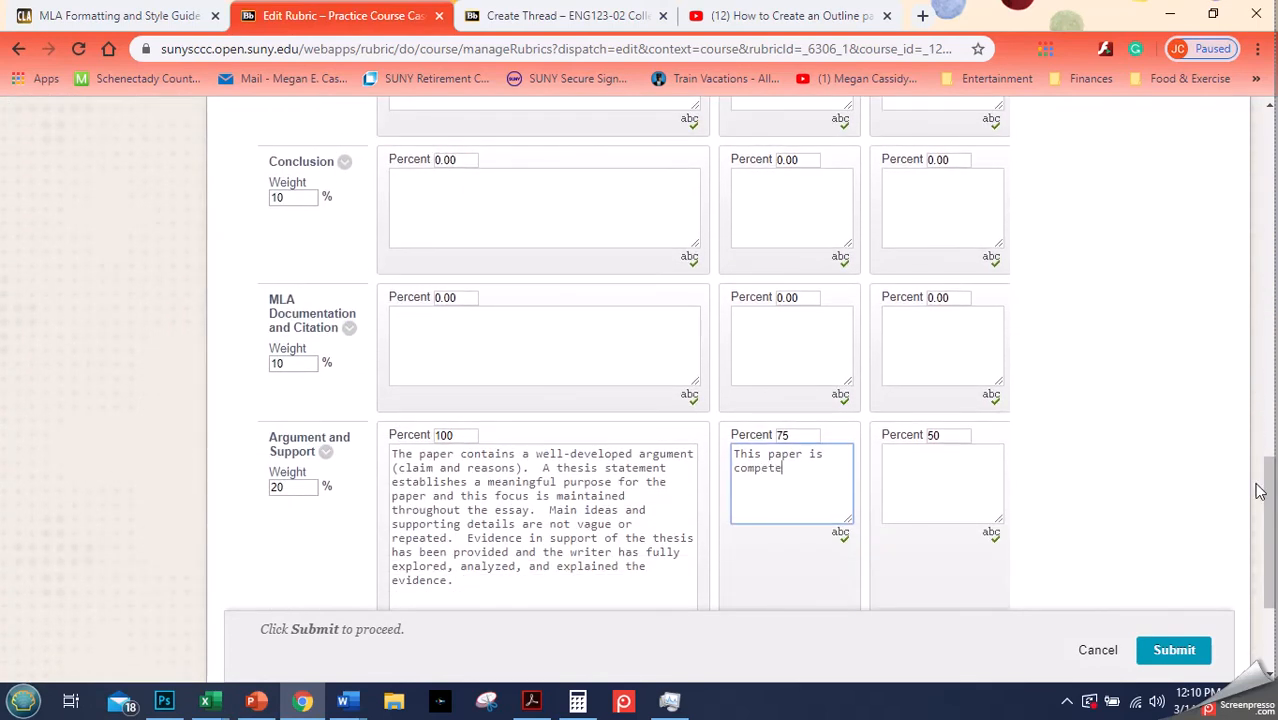
text(nt in the areas of arg)
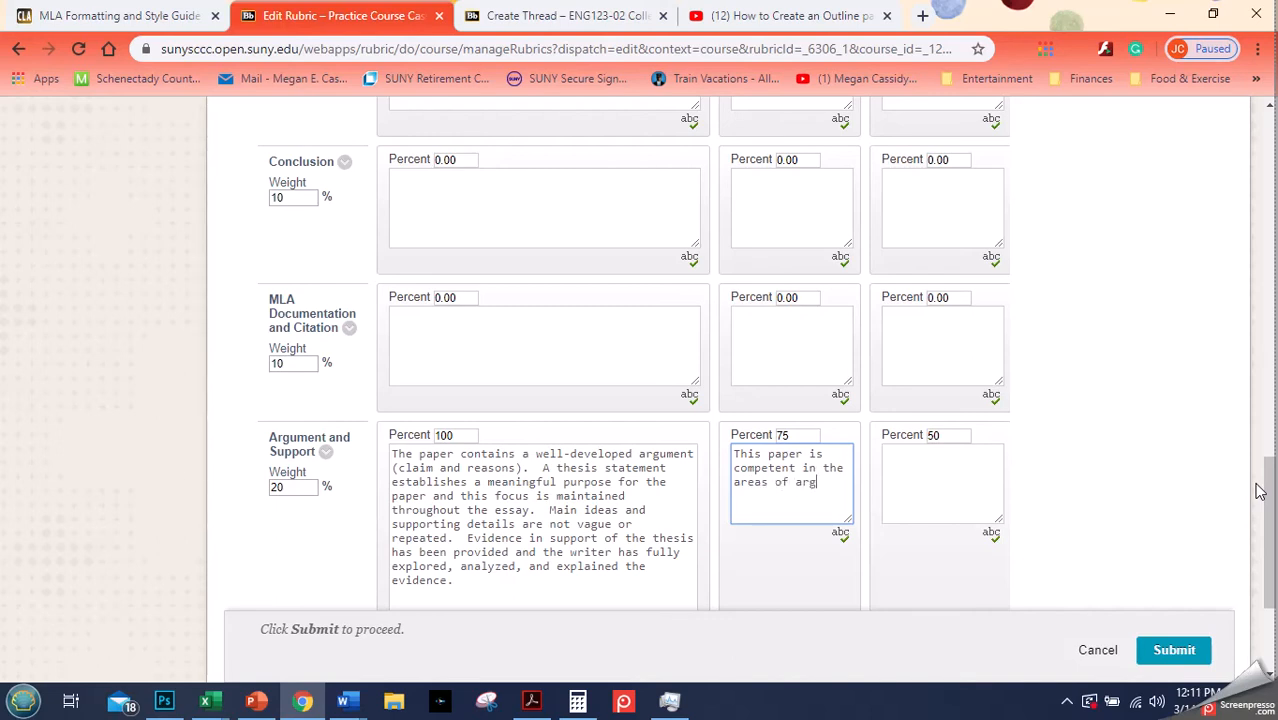
text(ument and support.)
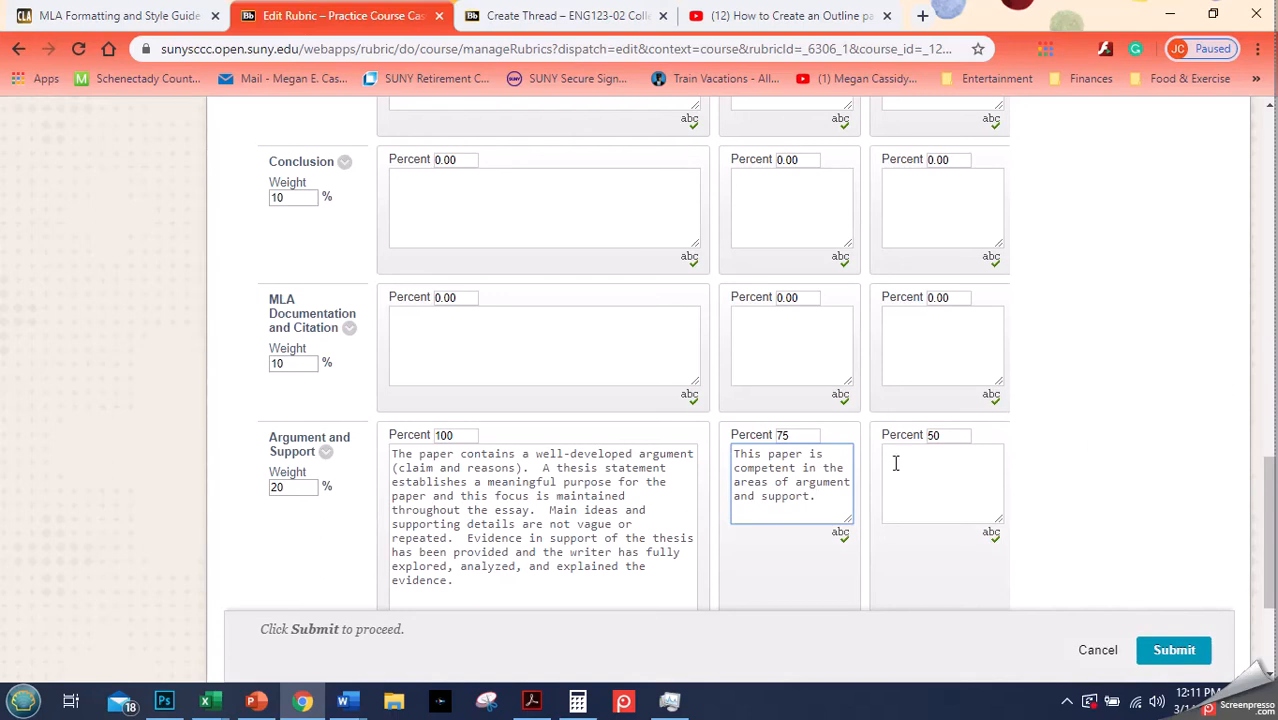
Step: Describe the Developing level of Argument and Support as "The areas of argument and support are developing."
click(477, 496)
triple_click(477, 496)
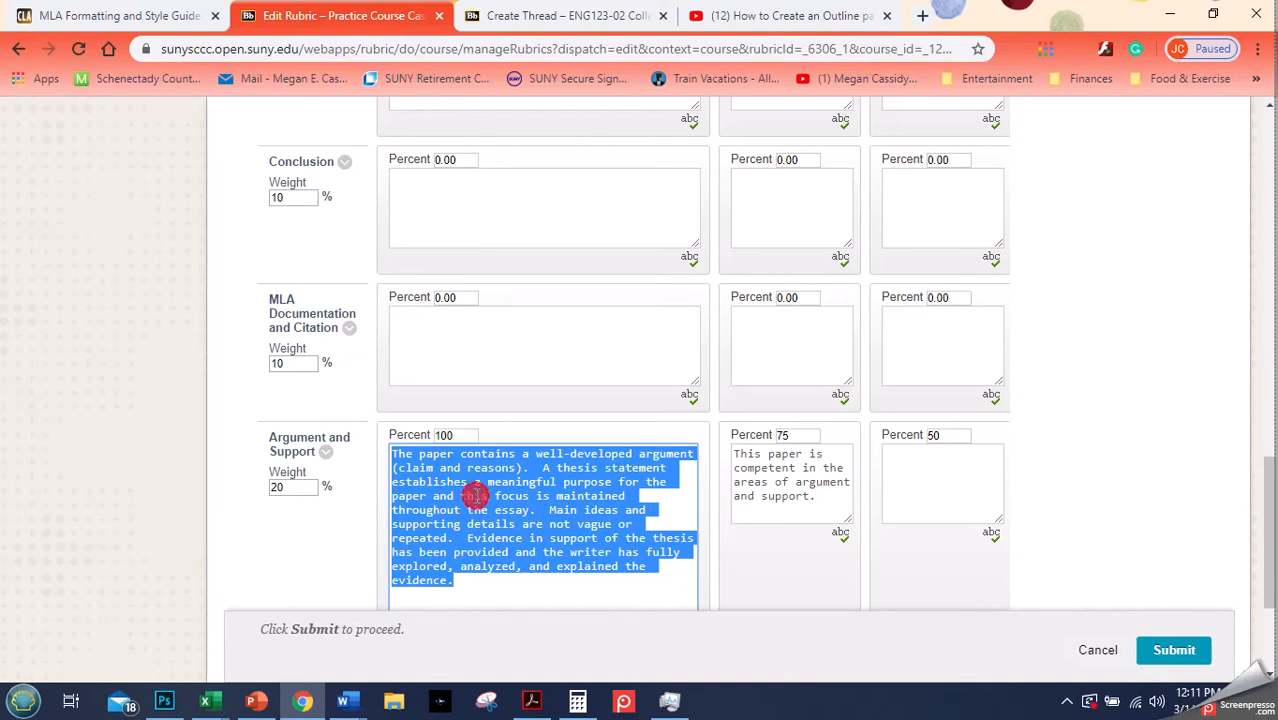
click(783, 466)
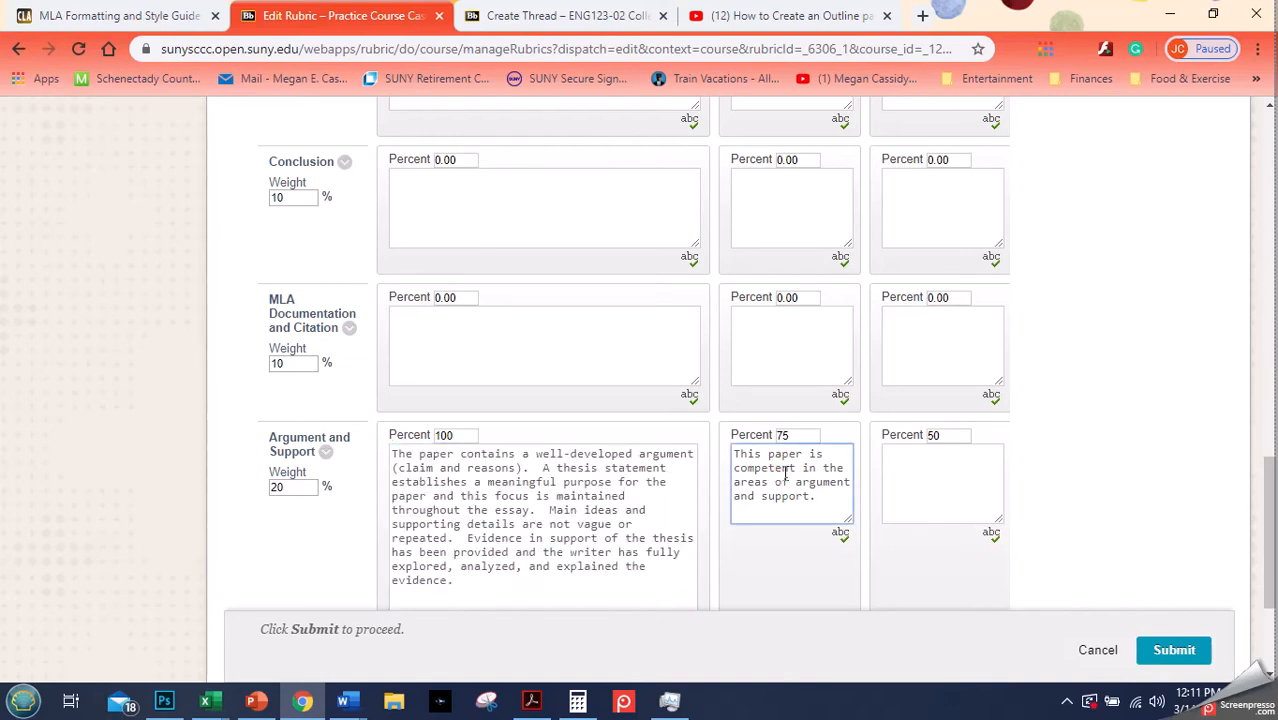
click(918, 486)
text(The areas of argument and support are developing.)
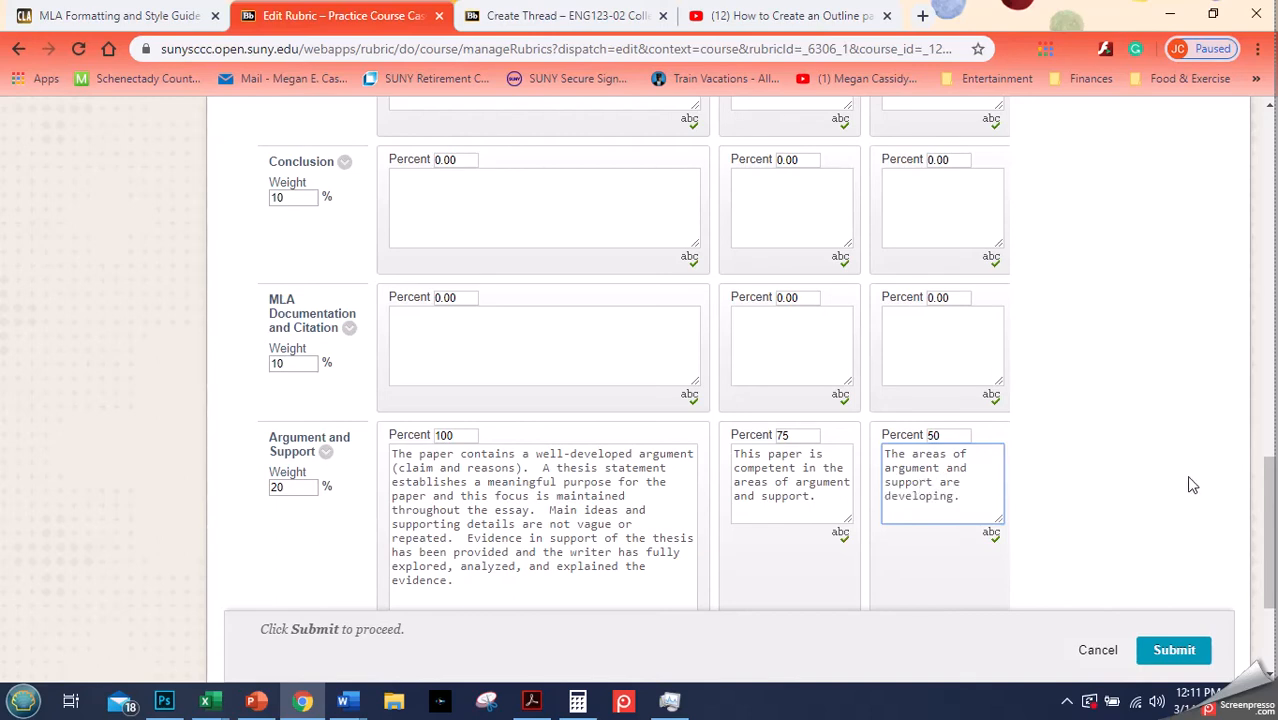
Step: Describe Argument and Support's Not Present level as "The paper is not supported and/or does not contain an argument. Plagiarism may also be present."
key(ctrl+minus)
key(ctrl+minus)
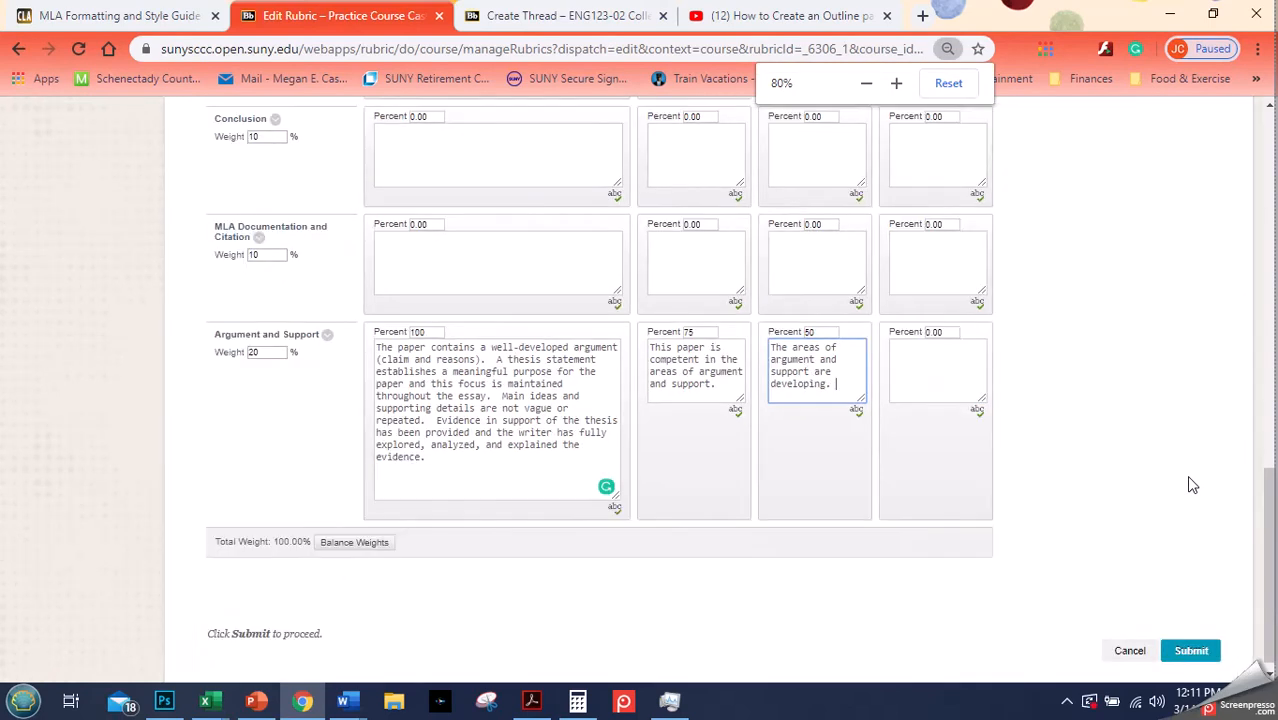
click(921, 366)
text(The paper is not support)
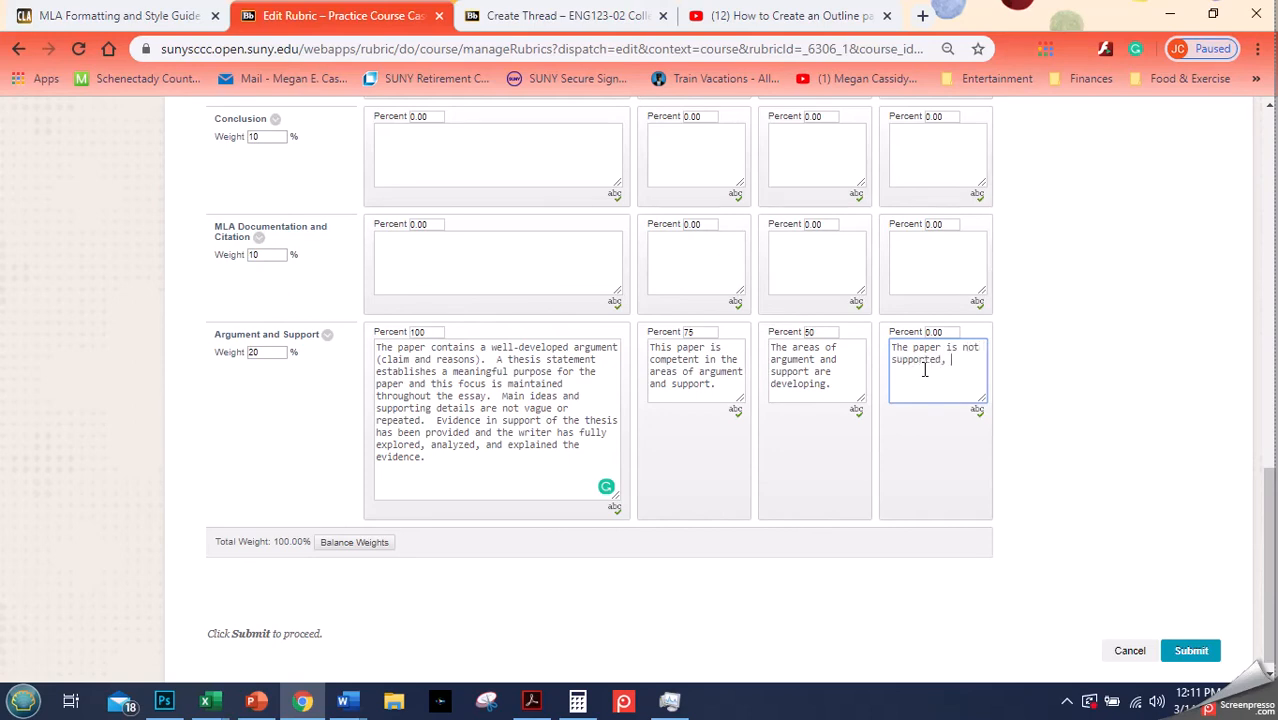
text(ed and/or does not contain an argument)
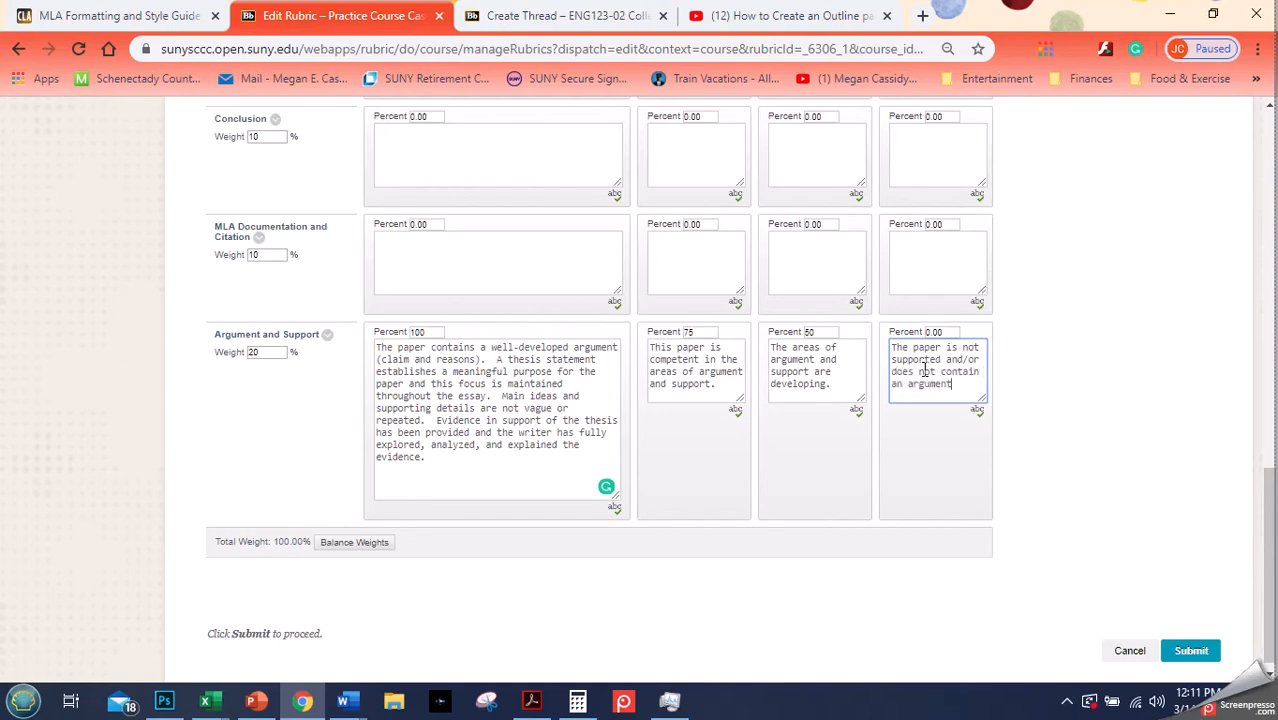
text(. Plagia)
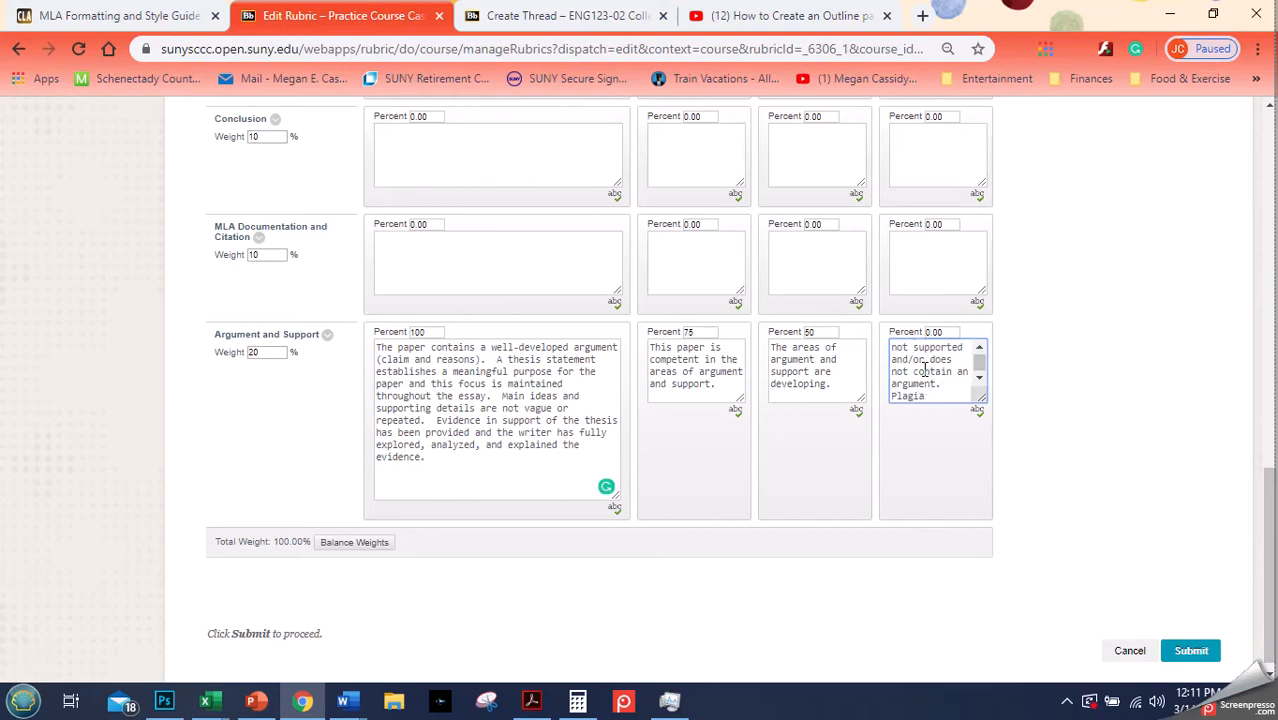
text(irsm may also be present.)
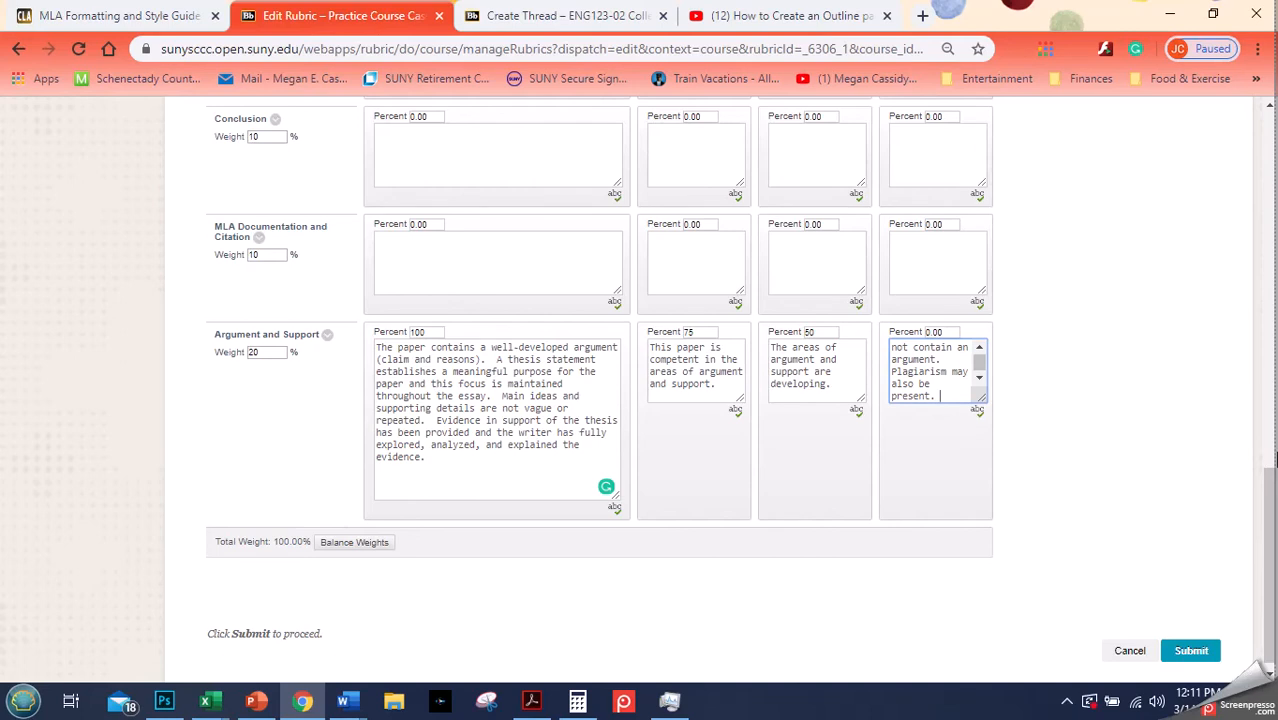
Step: Set the Conclusion row's percentages to 100 for Superior, 75 for Competent and 50 for Developing
drag(1270, 498, 1270, 431)
click(423, 336)
double_click(421, 328)
text(100)
double_click(702, 330)
text(75)
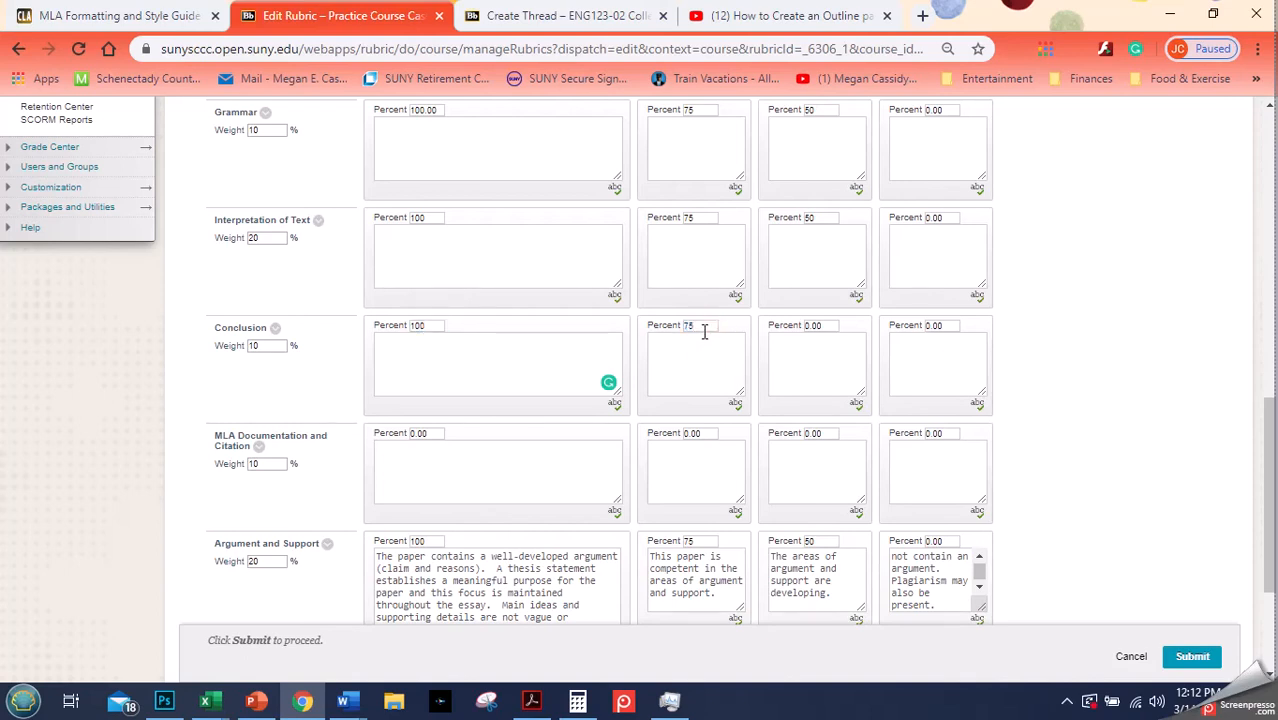
double_click(815, 328)
text(50)
Step: Set the MLA Documentation and Citation row's percentages to 100 for Superior, 75 for Competent and 50 for Developing
double_click(425, 432)
text(100)
double_click(691, 434)
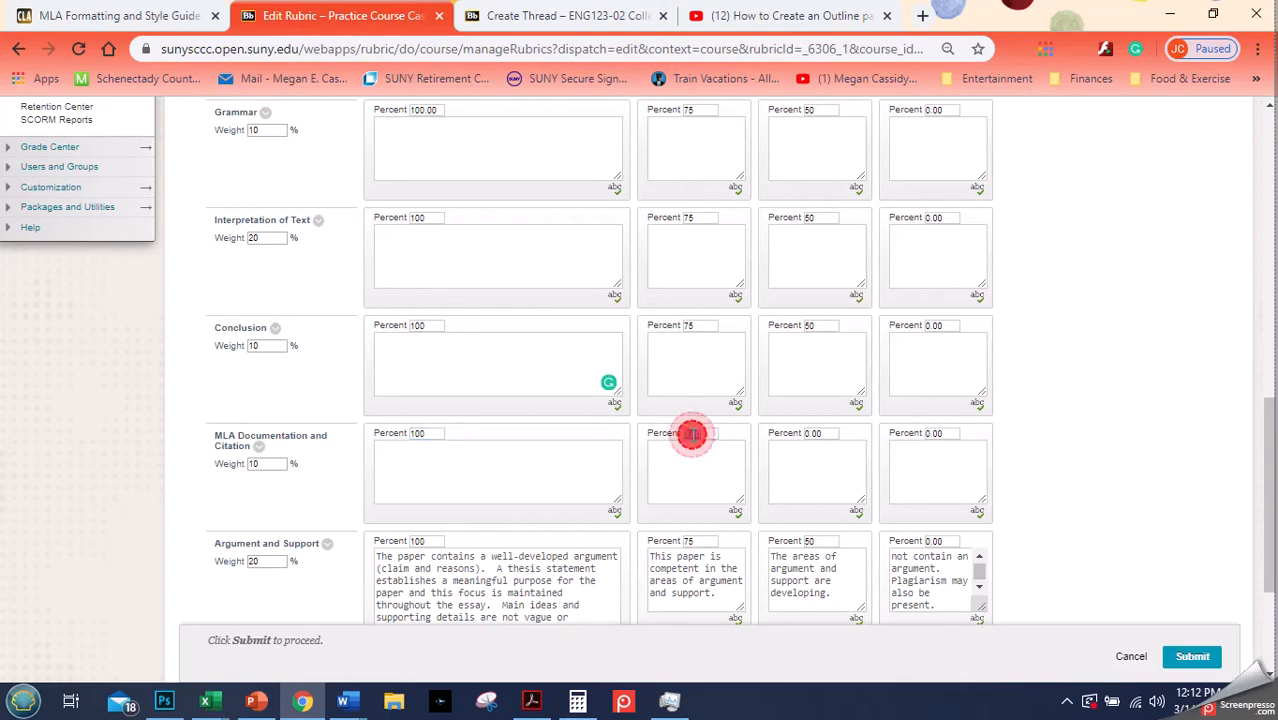
text(75)
double_click(821, 433)
text(50)
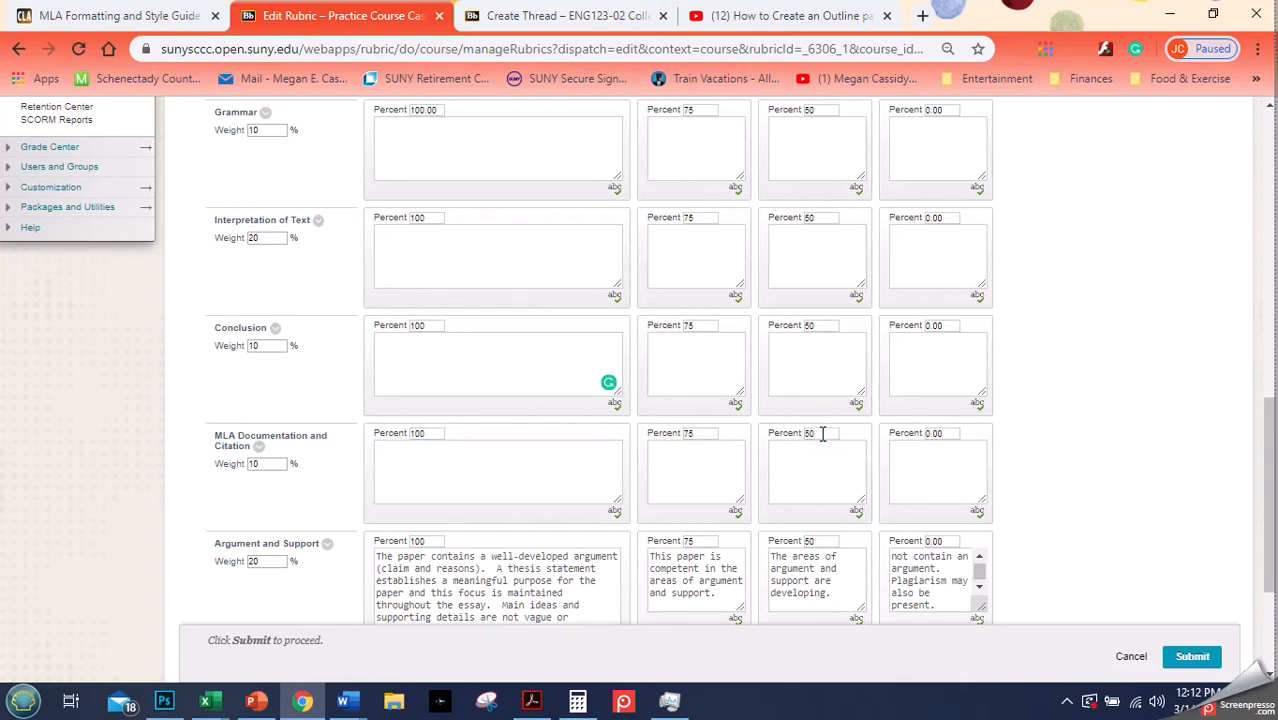
Step: Review the choices available for the rubric type above the rubric grid
drag(1272, 458, 1274, 318)
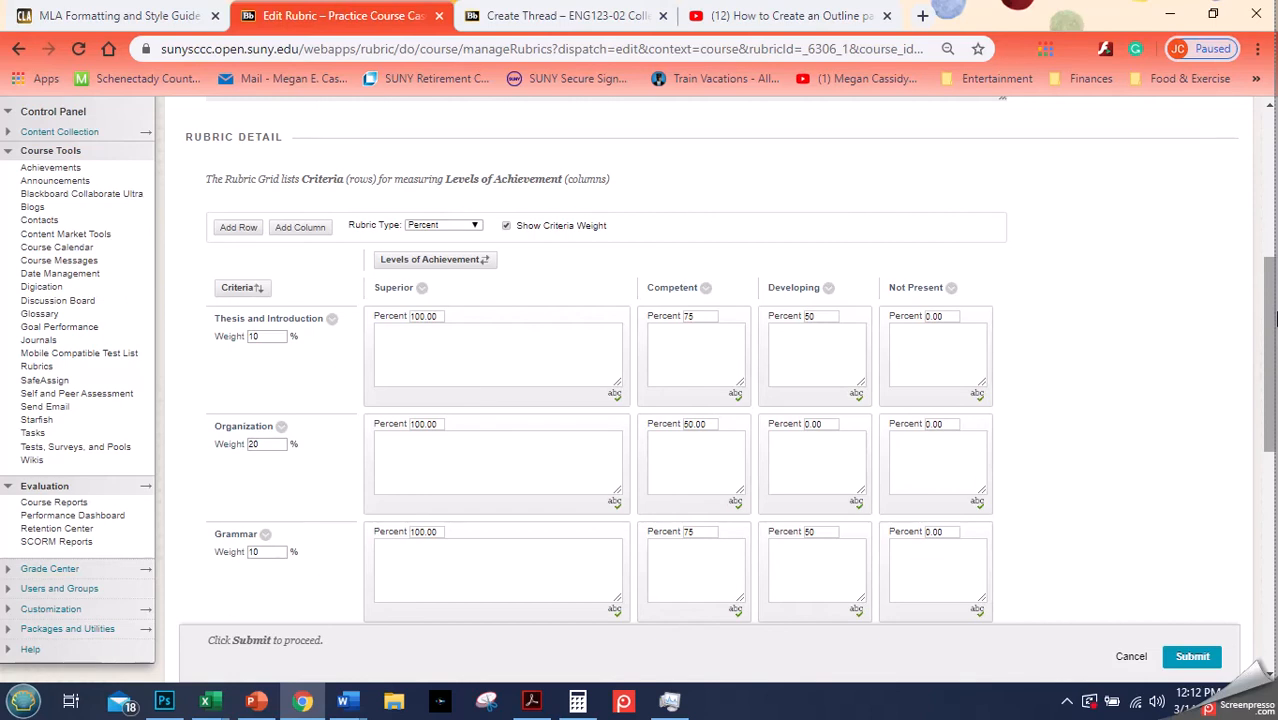
click(449, 226)
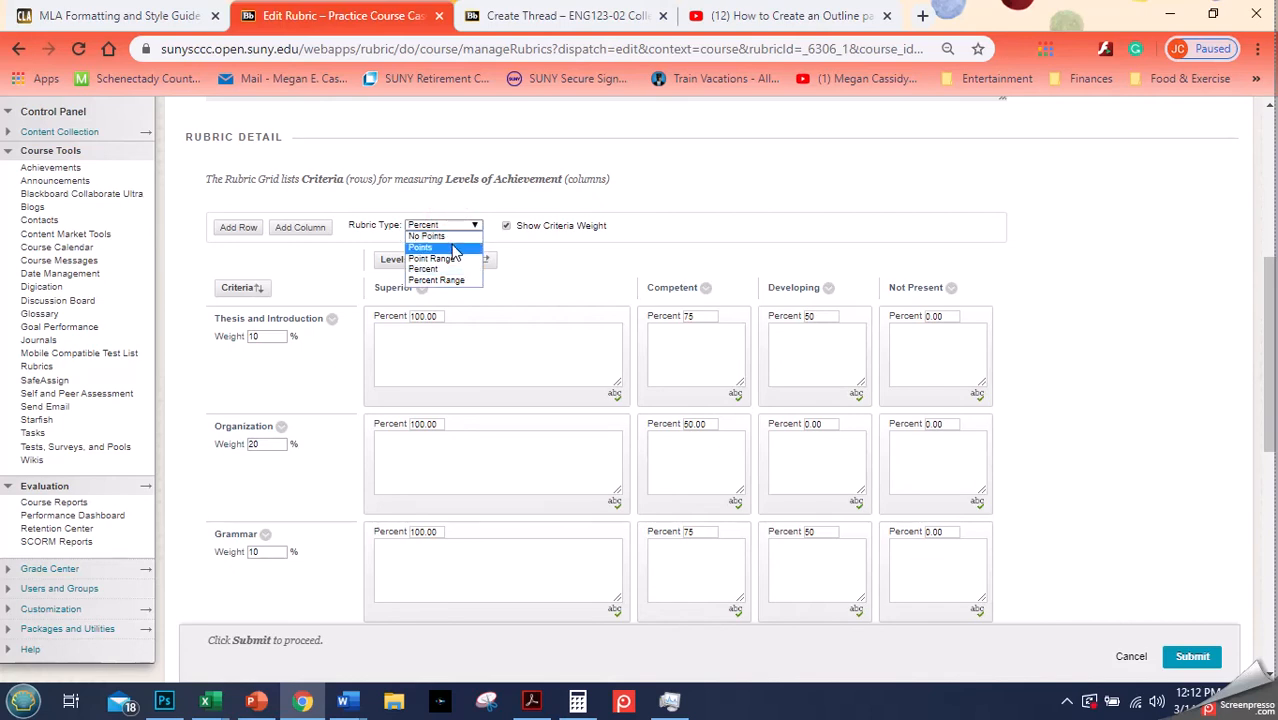
key(ctrl+plus)
key(ctrl+plus)
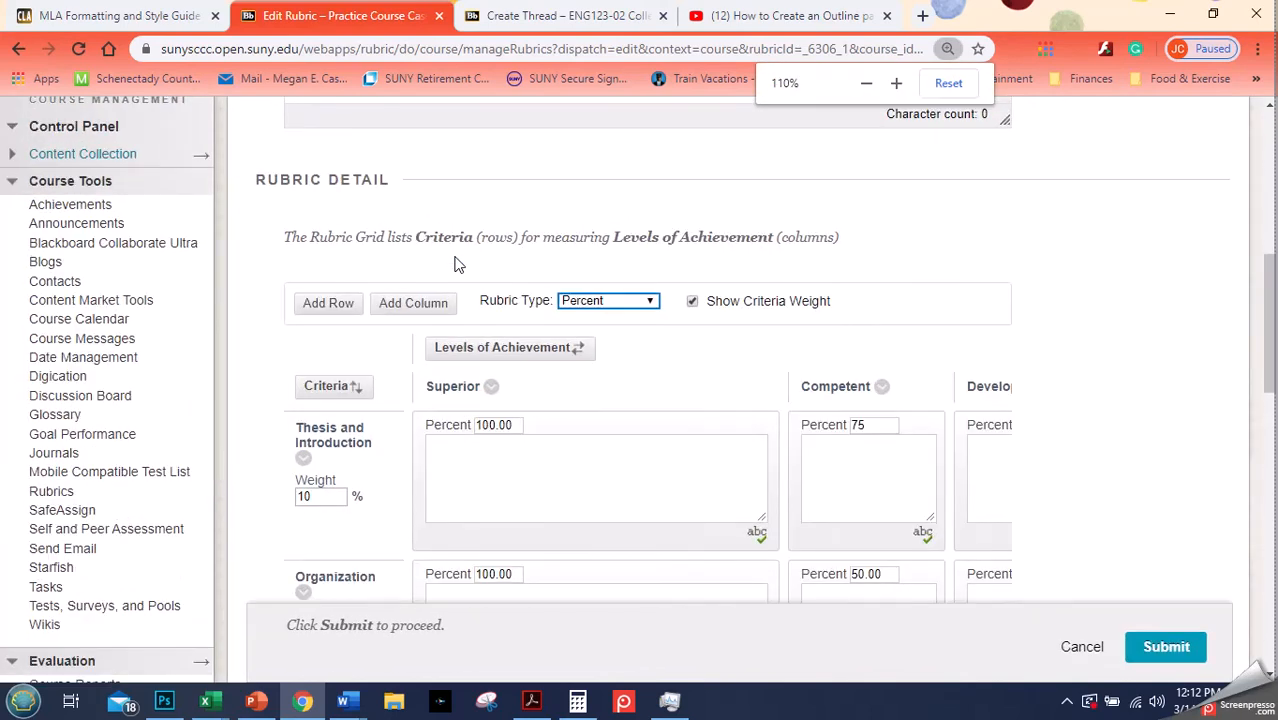
click(596, 302)
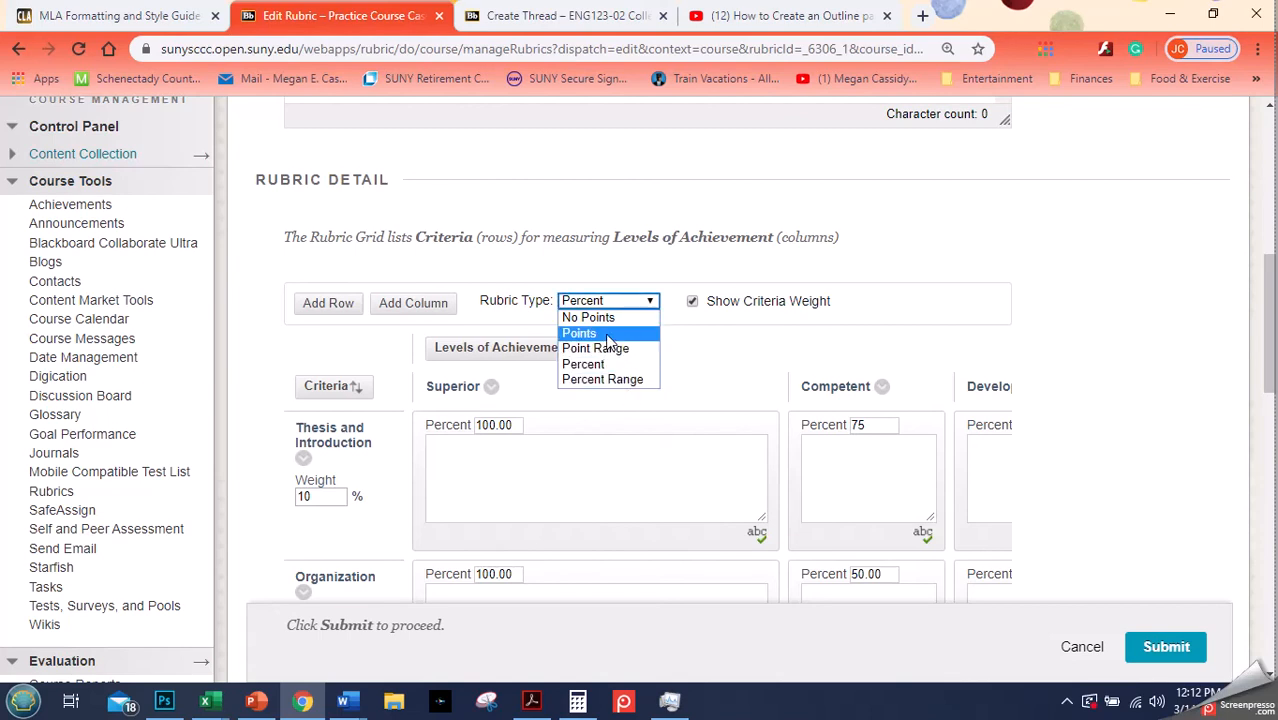
Step: Change the rubric type to Points and give Argument and Support 10 points for Superior, 7 for Competent and 5 for Developing
click(607, 336)
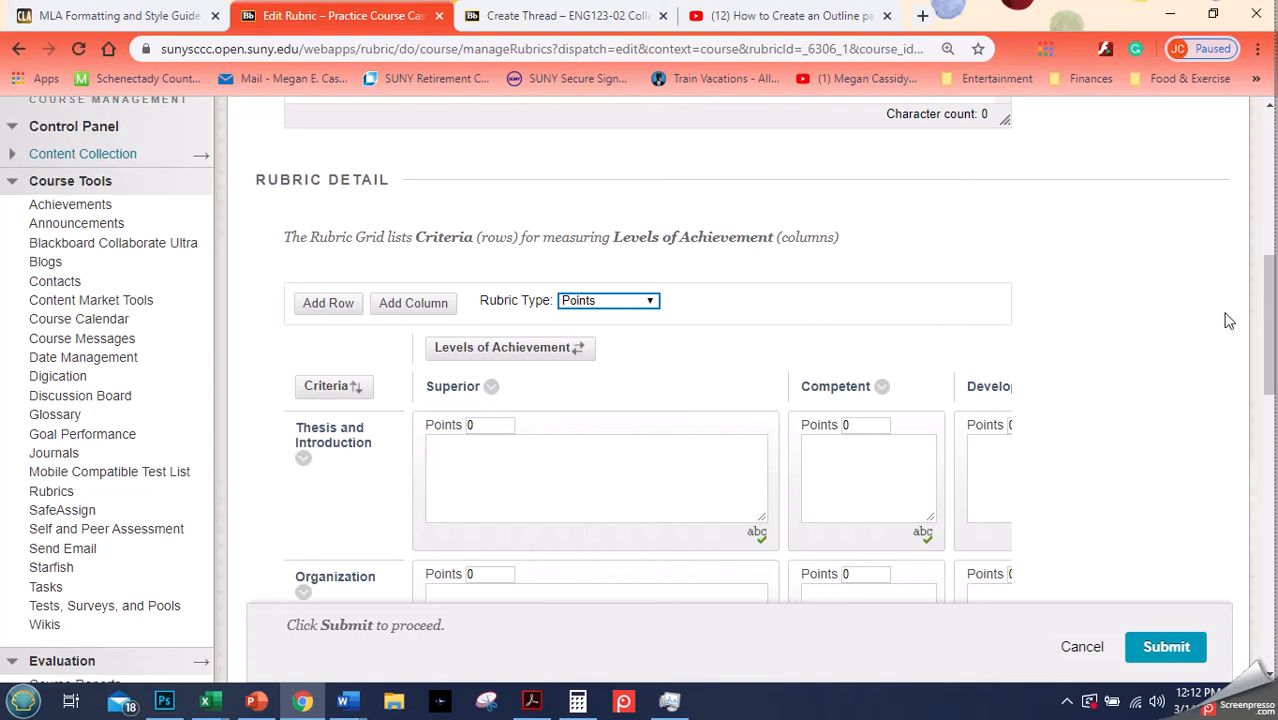
drag(1268, 310, 1253, 566)
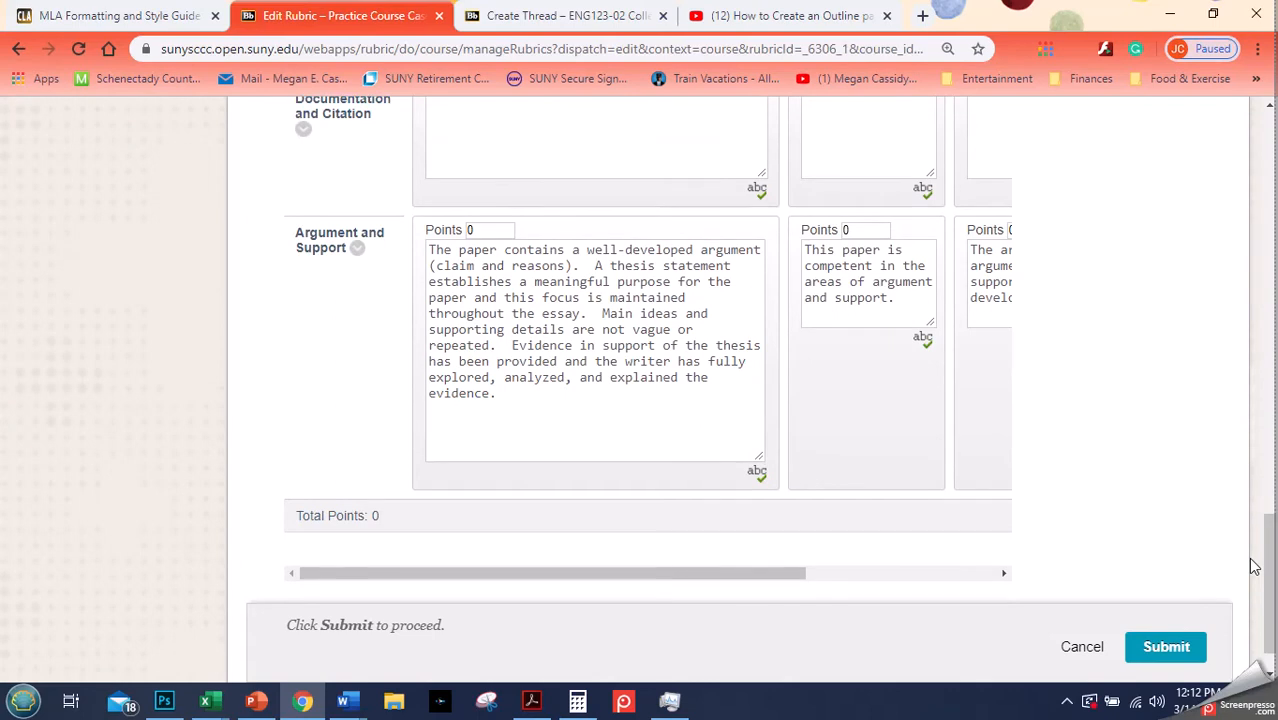
key(ctrl+minus)
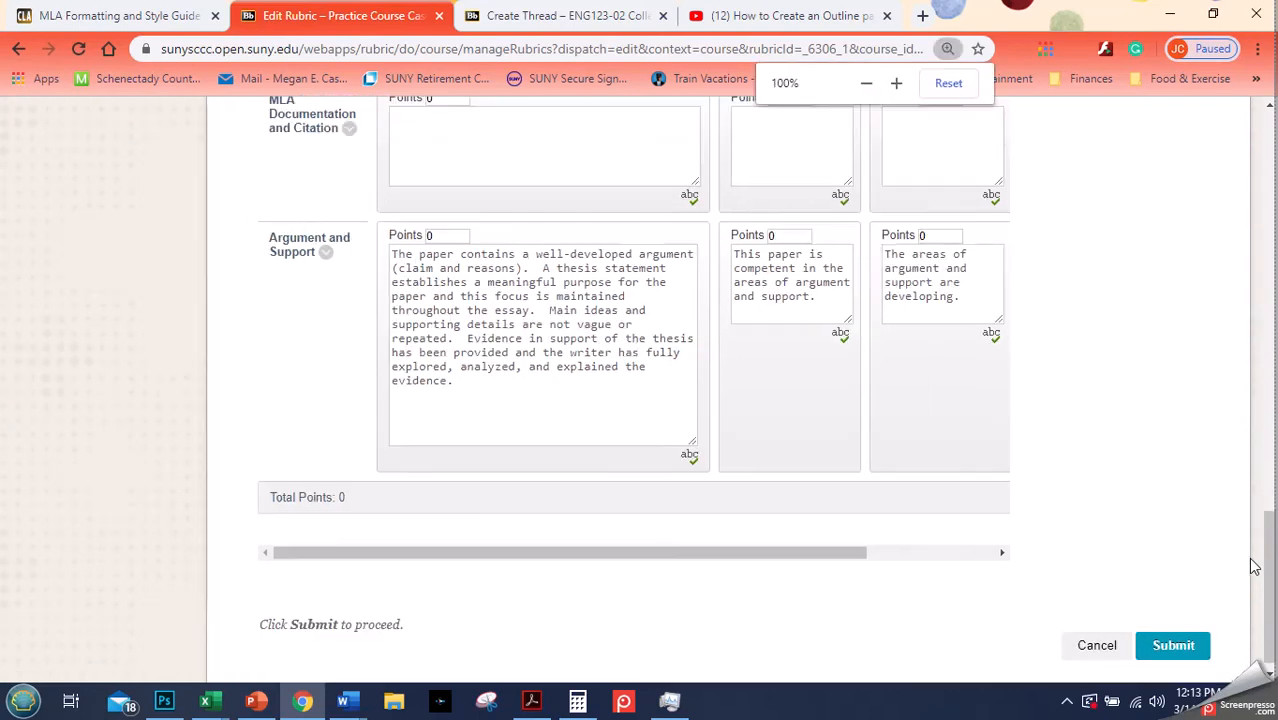
key(ctrl+minus)
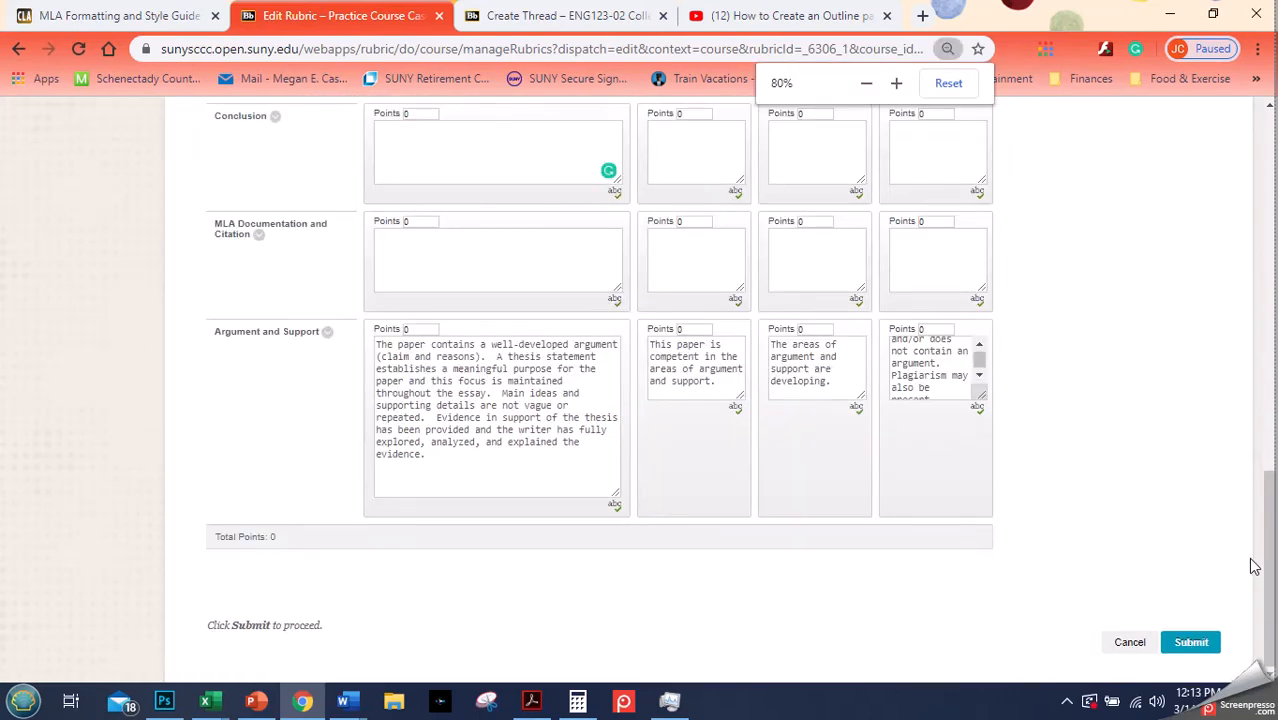
click(408, 332)
double_click(410, 332)
text(10)
double_click(688, 331)
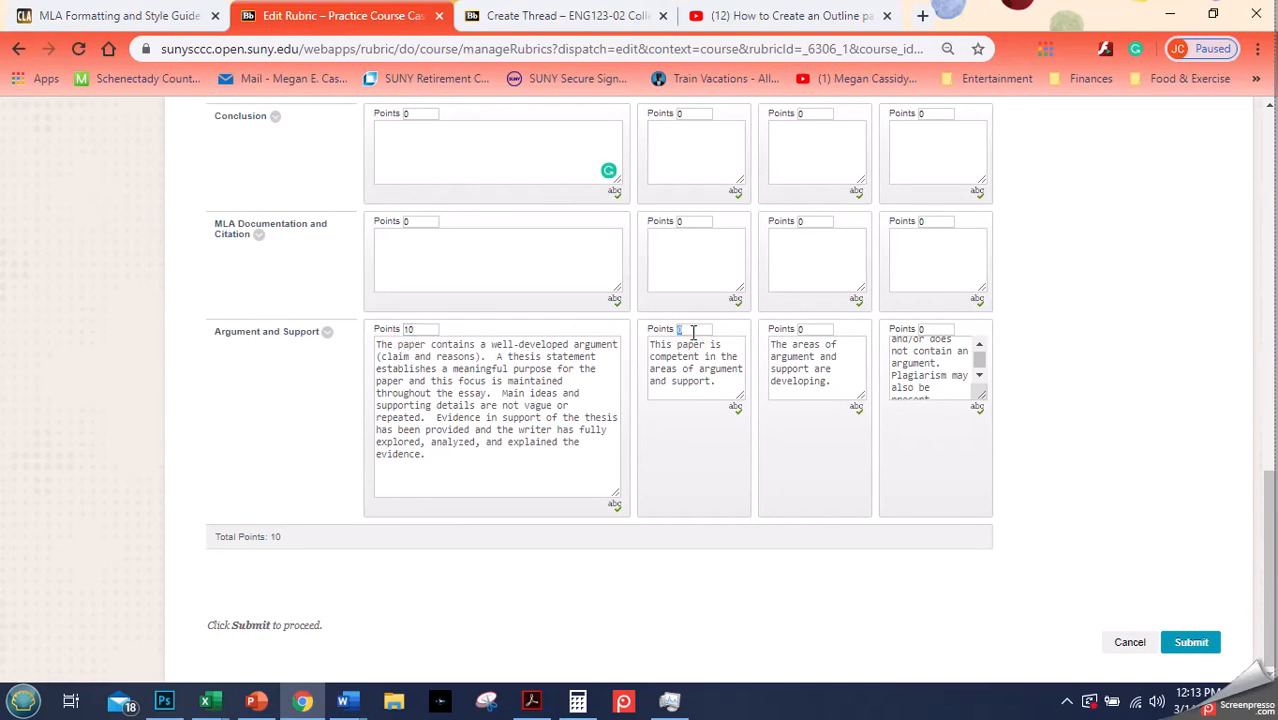
text(7)
double_click(810, 331)
click(937, 446)
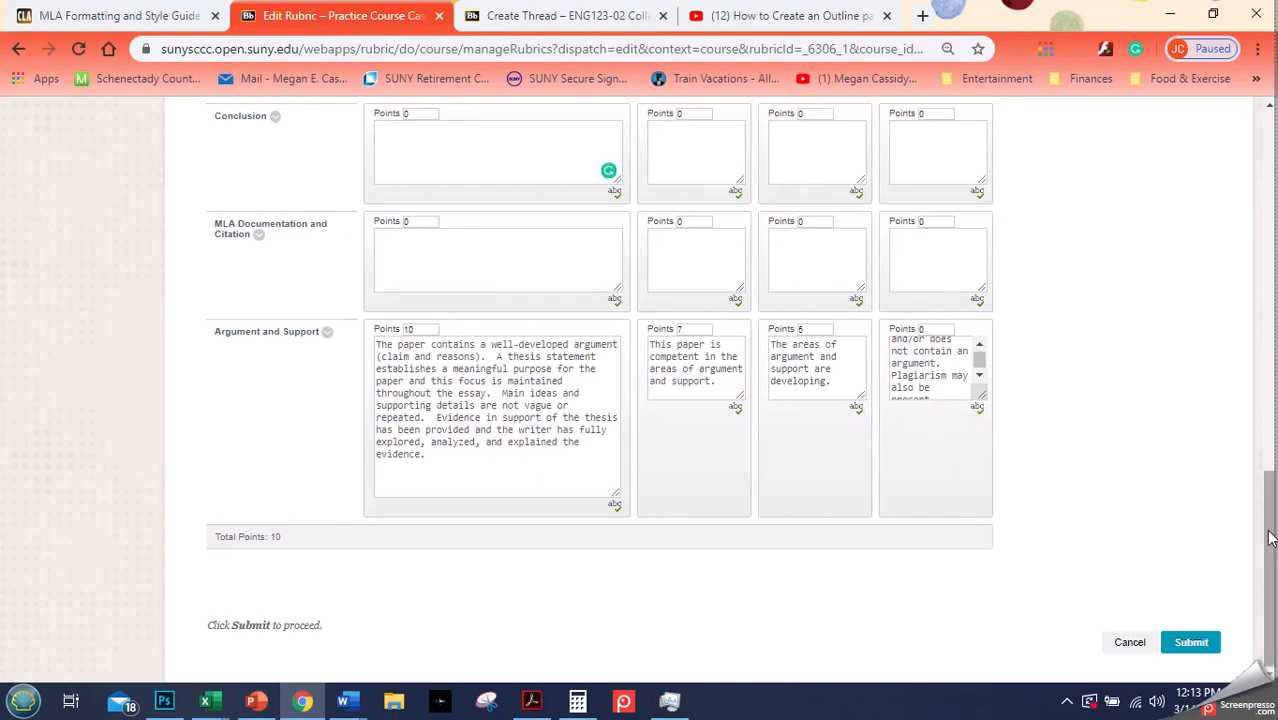
Step: Set the Argument and Support row's points to 30 for Superior, 20 for Competent and 10 for Developing
drag(1268, 538, 1262, 498)
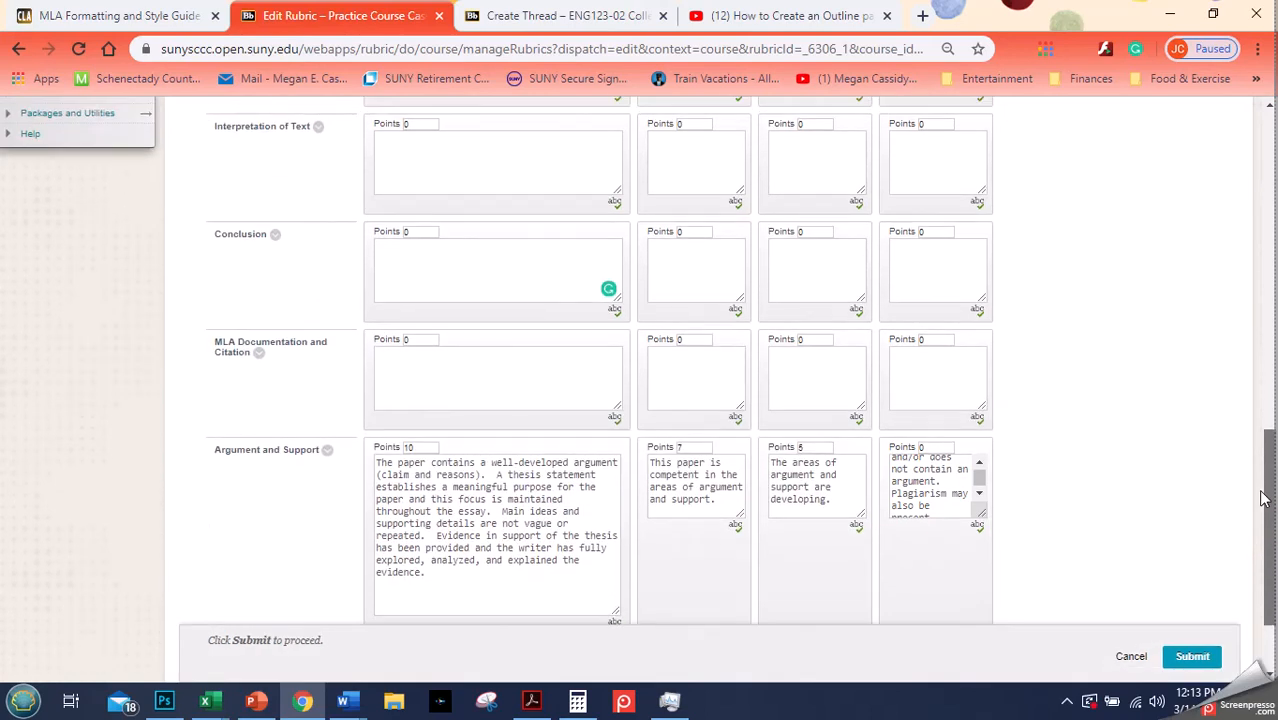
double_click(410, 449)
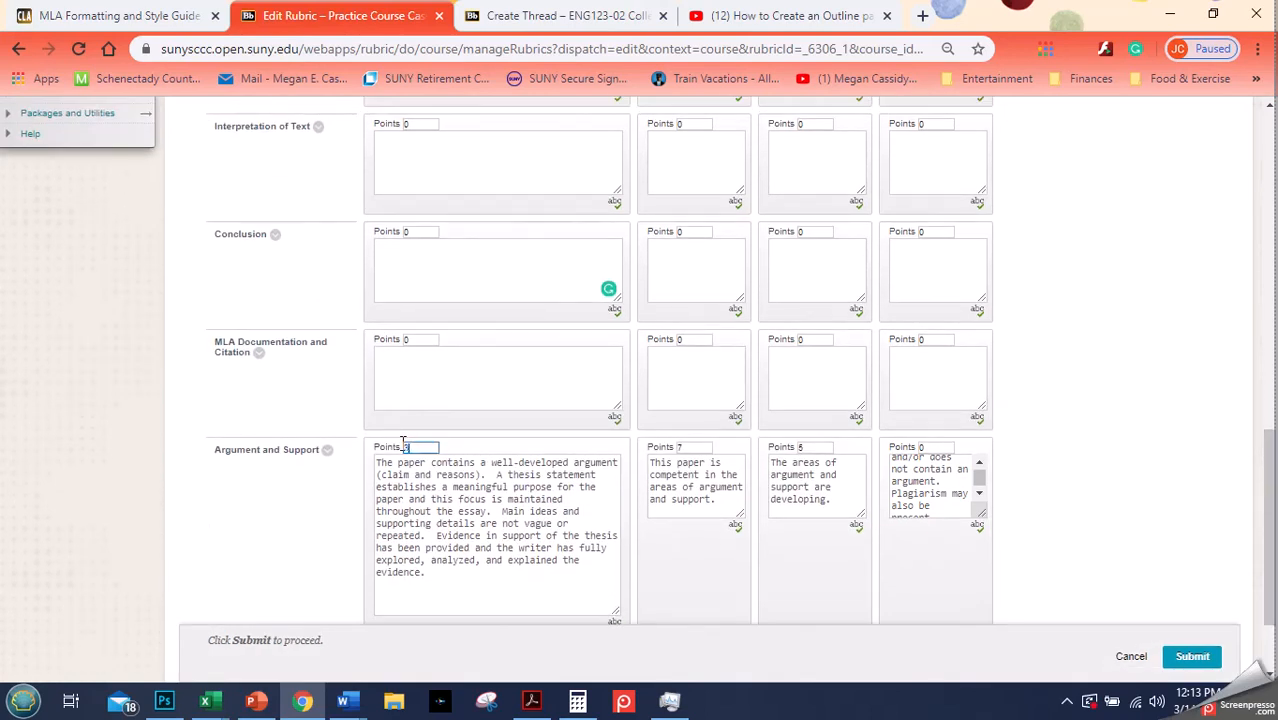
double_click(681, 448)
double_click(697, 446)
text(20)
double_click(801, 447)
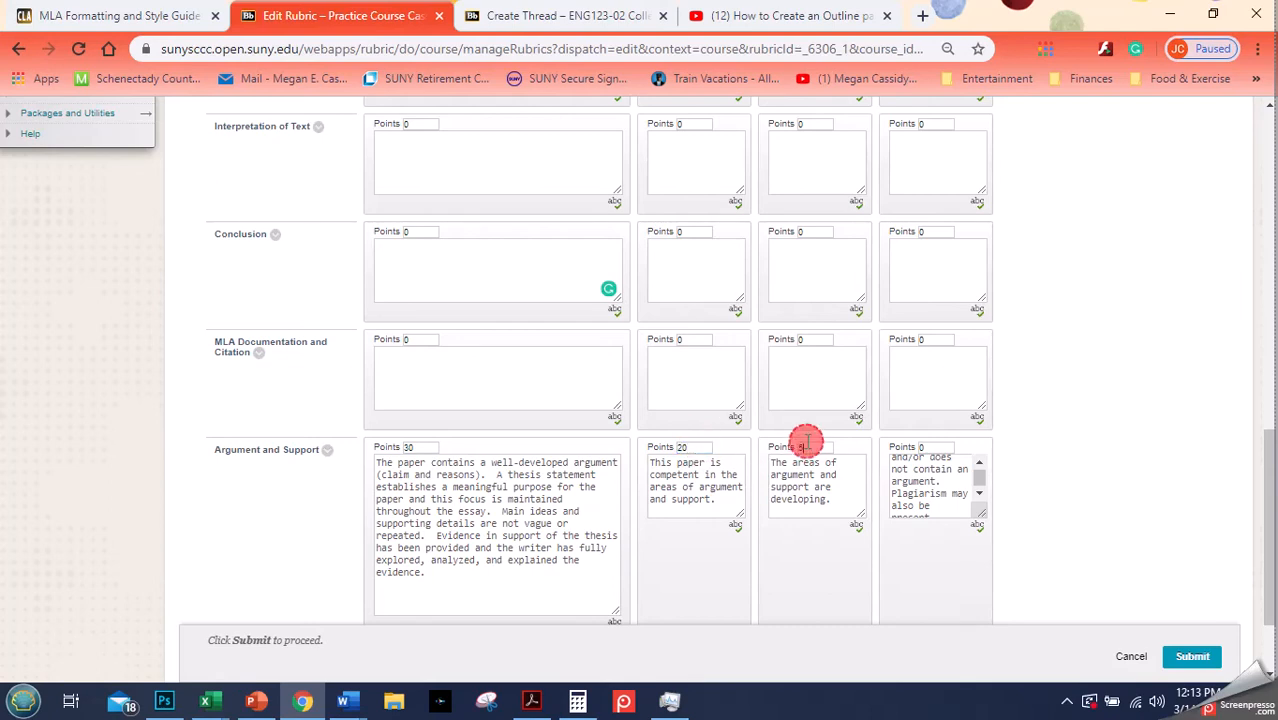
text(10)
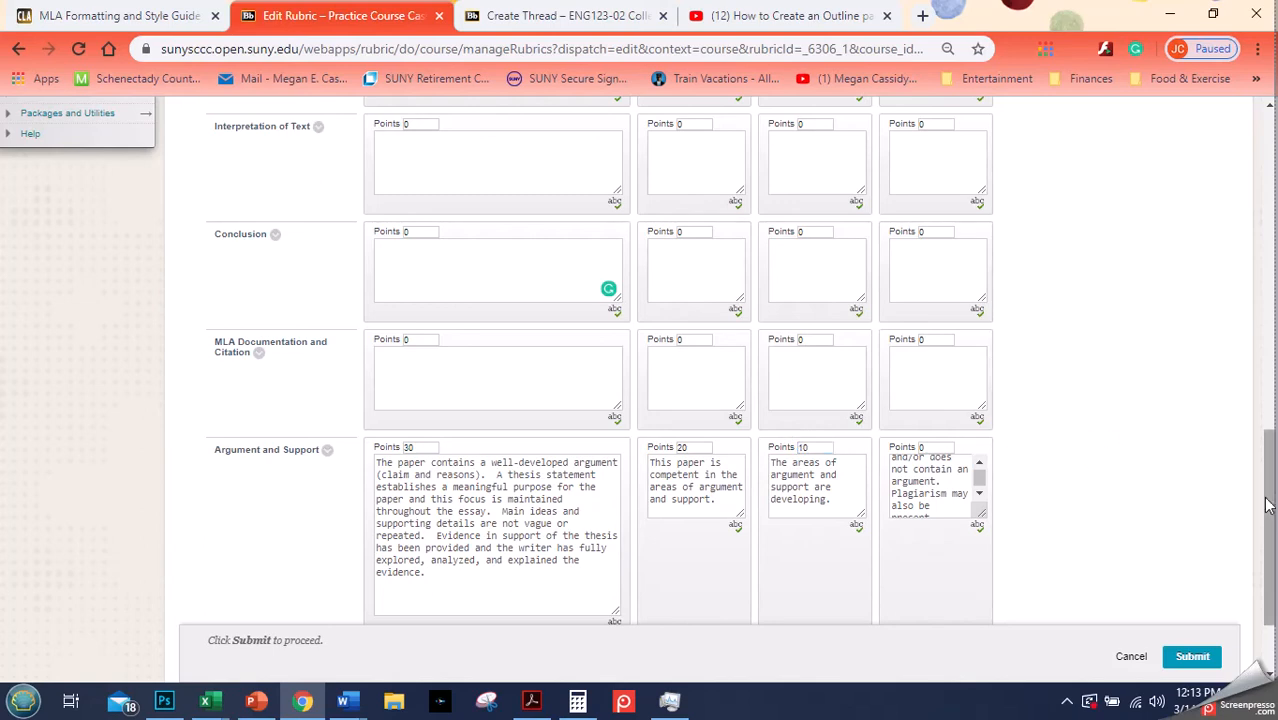
Step: Change the rubric type to Percent Range and set Thesis and Introduction's Superior range to 100 to 90
drag(1266, 505, 1254, 310)
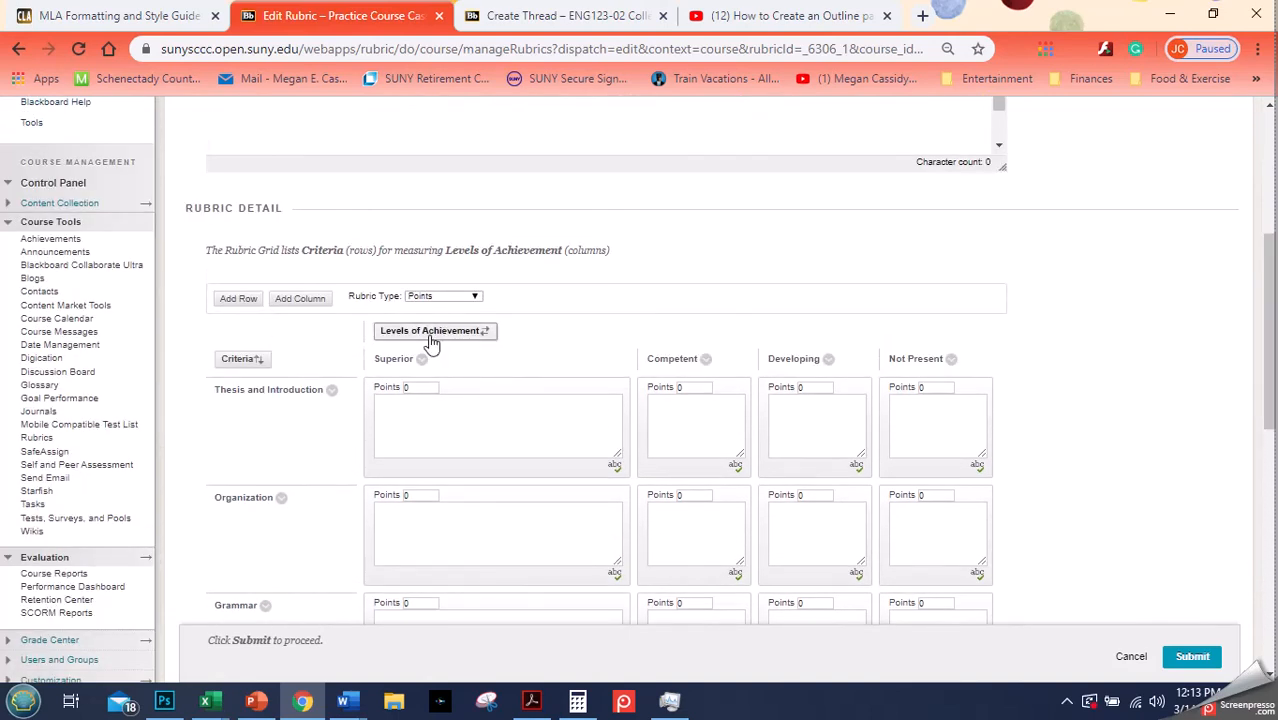
click(420, 297)
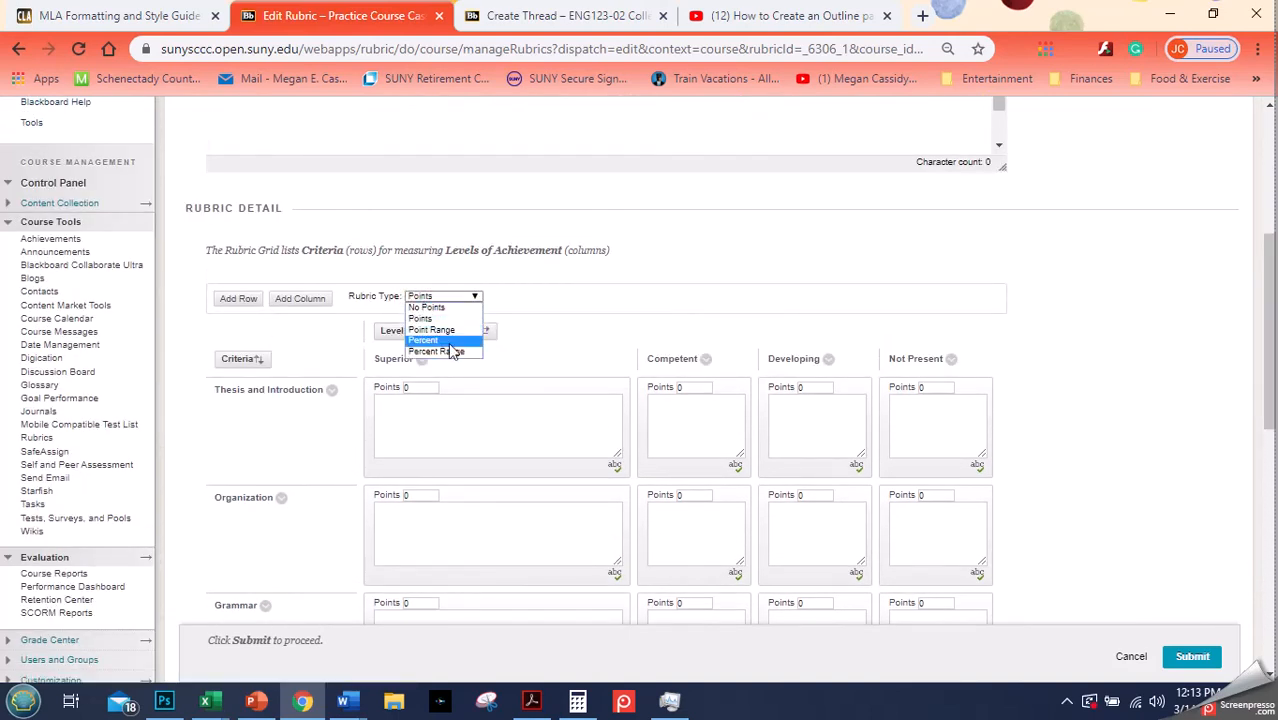
click(449, 353)
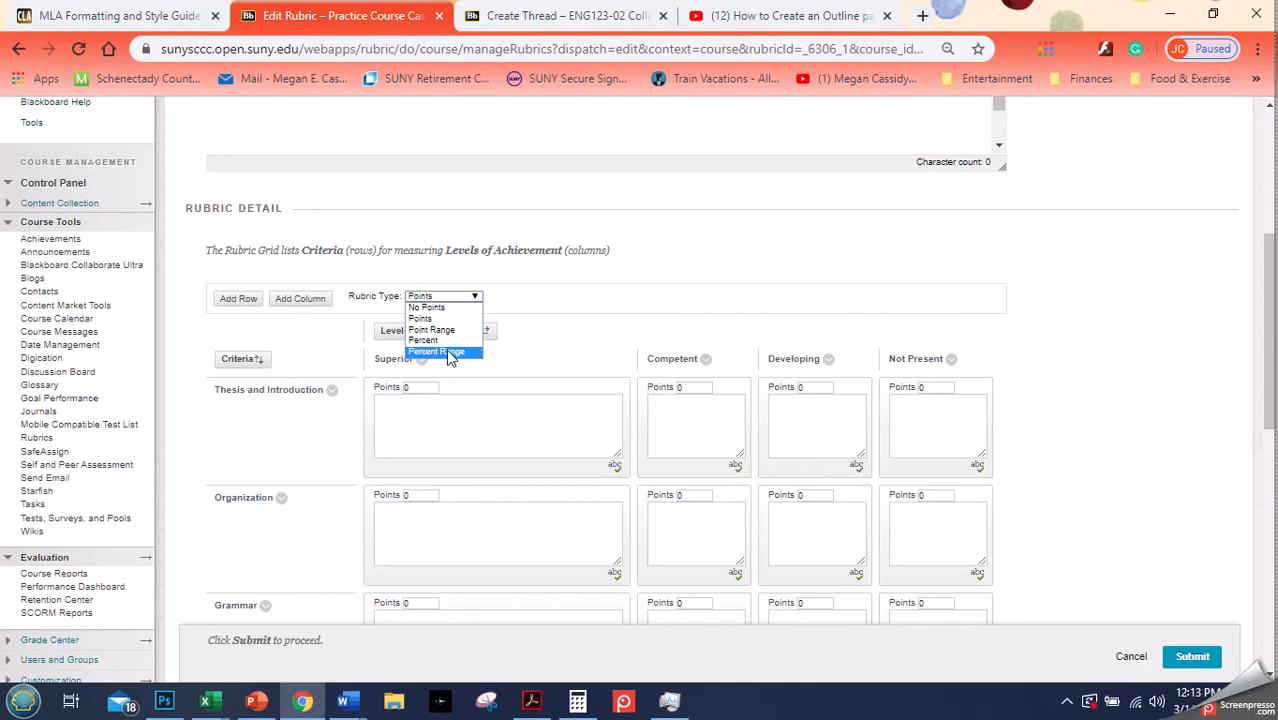
click(450, 357)
click(422, 385)
double_click(423, 386)
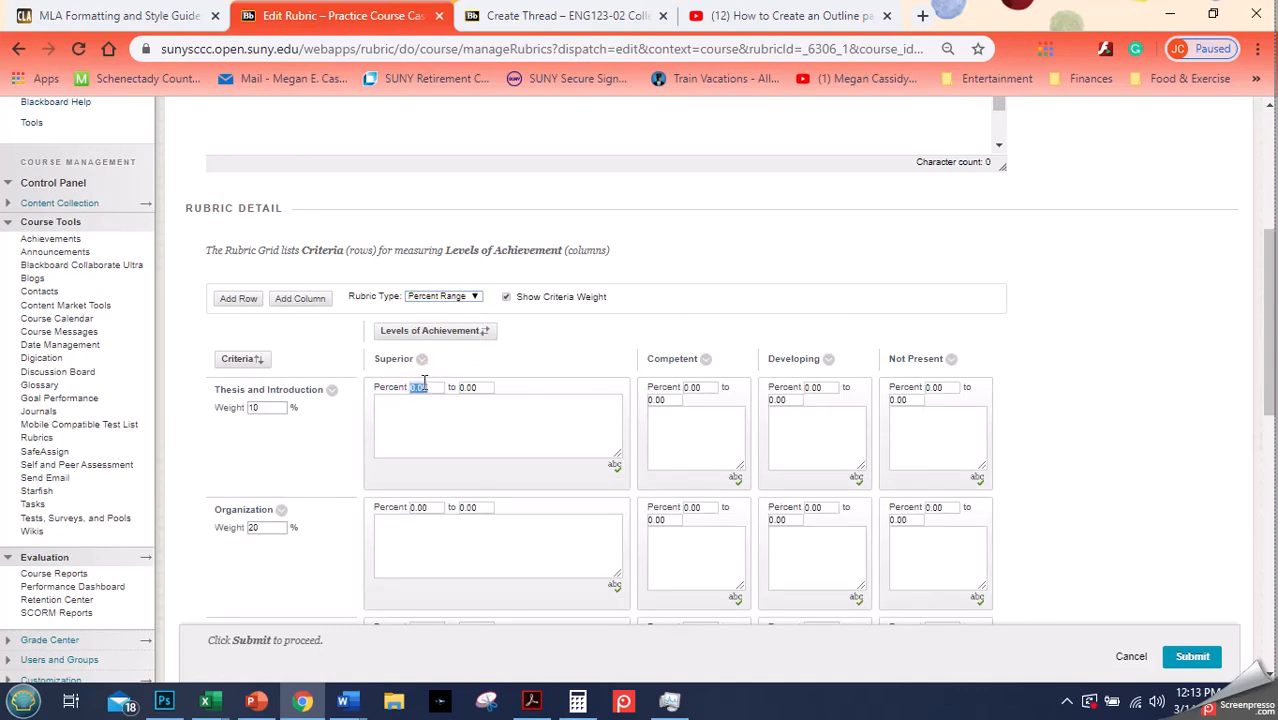
text(100)
click(476, 386)
double_click(476, 386)
scroll(462, 480, up, 1)
text(90)
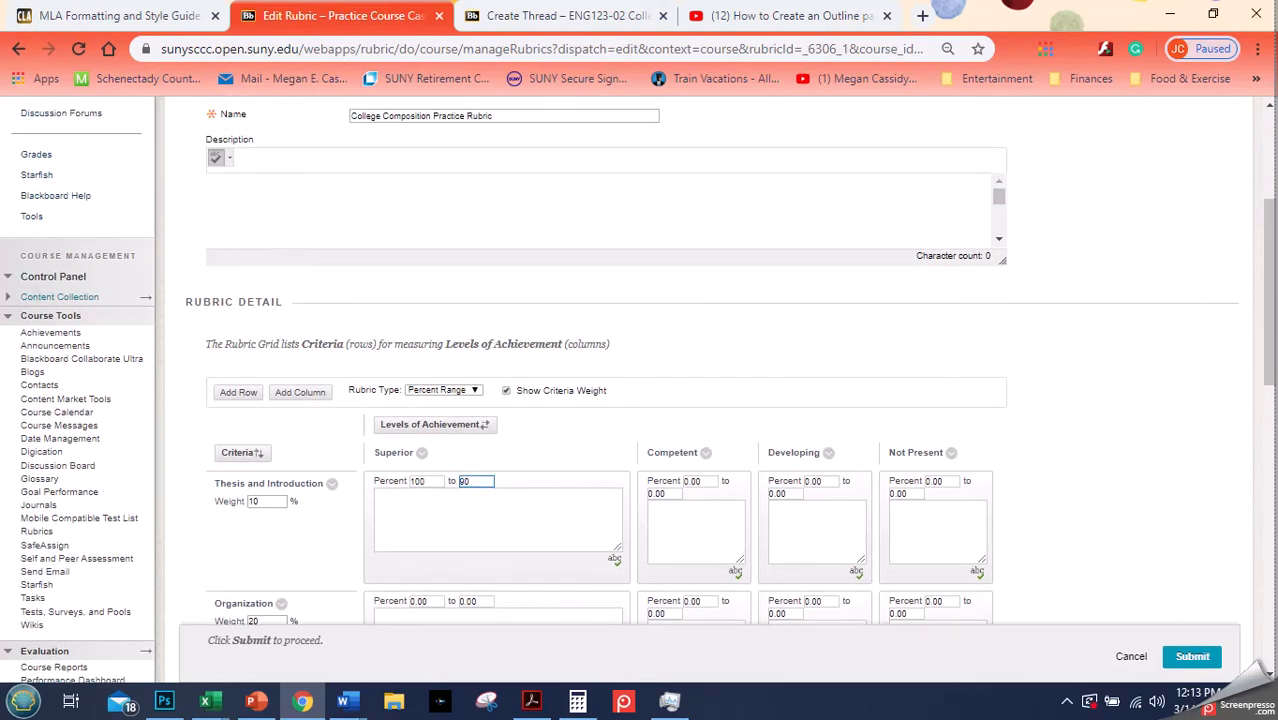
Step: Look over the percent range rubric down to its total weight and try to submit it
drag(1270, 340, 1272, 424)
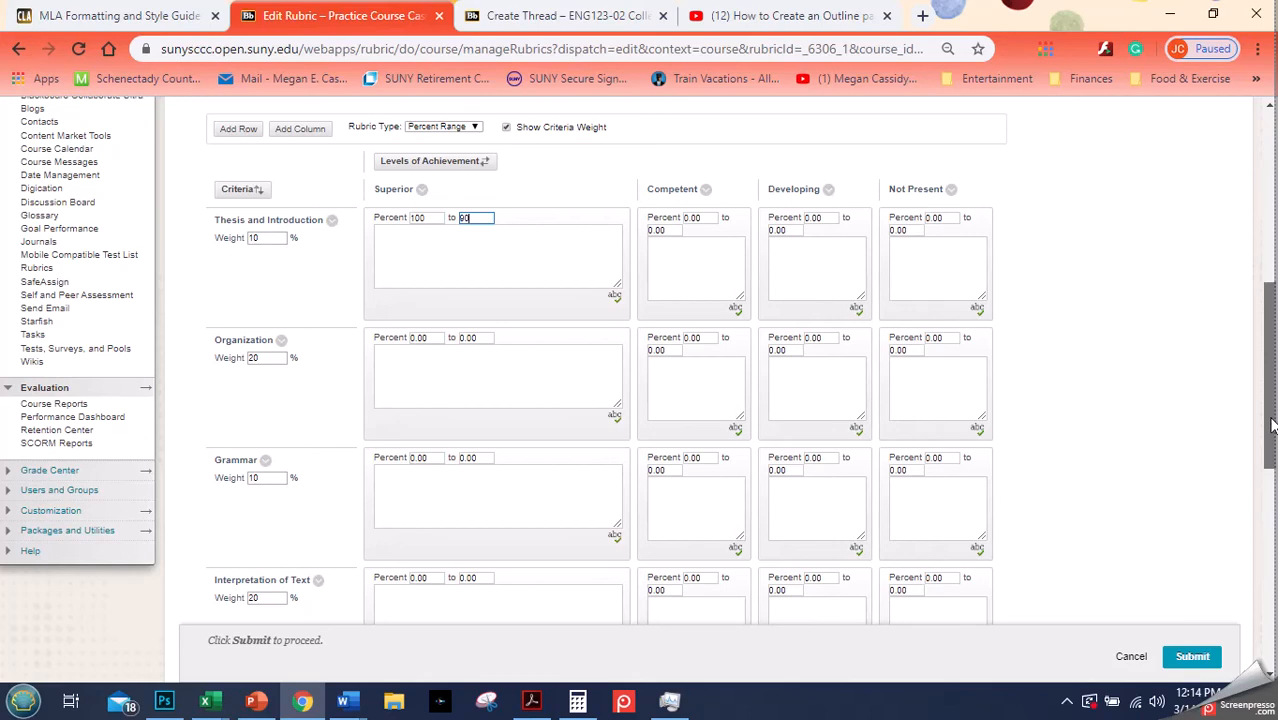
mouse_move(1271, 424)
mouse_down()
mouse_move(1270, 452)
mouse_move(1262, 434)
mouse_up()
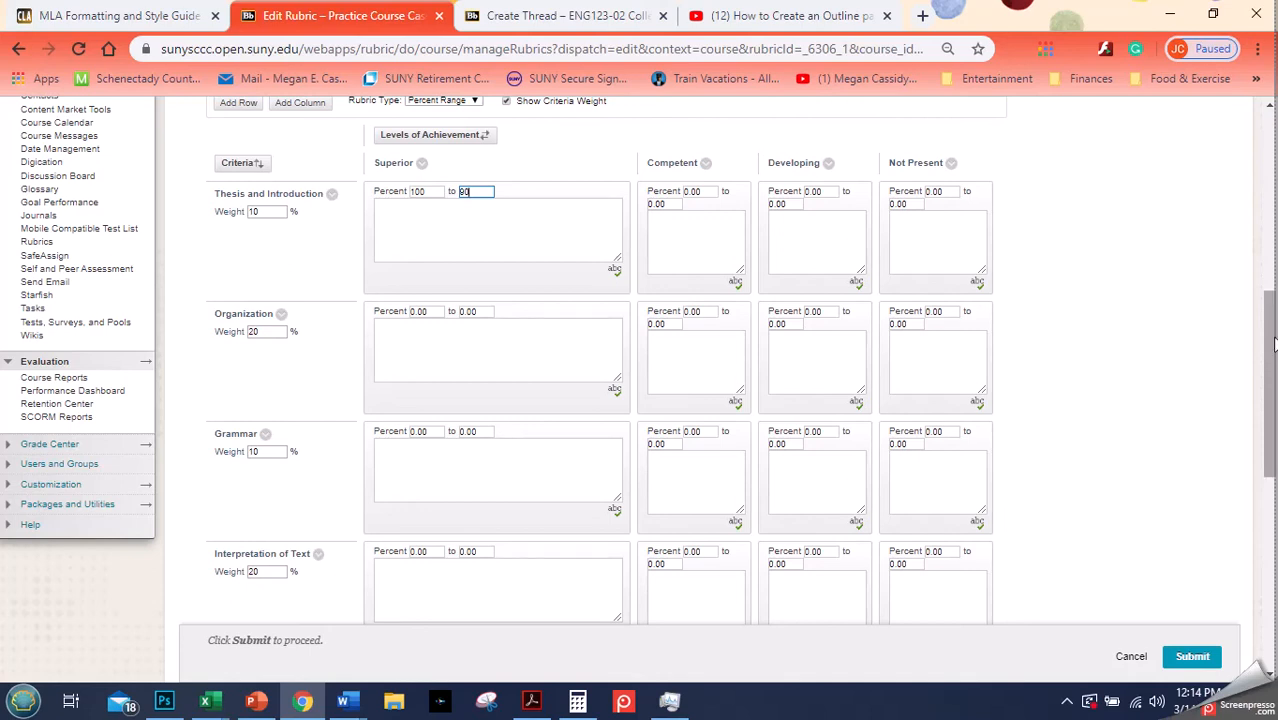
drag(1270, 338, 1262, 530)
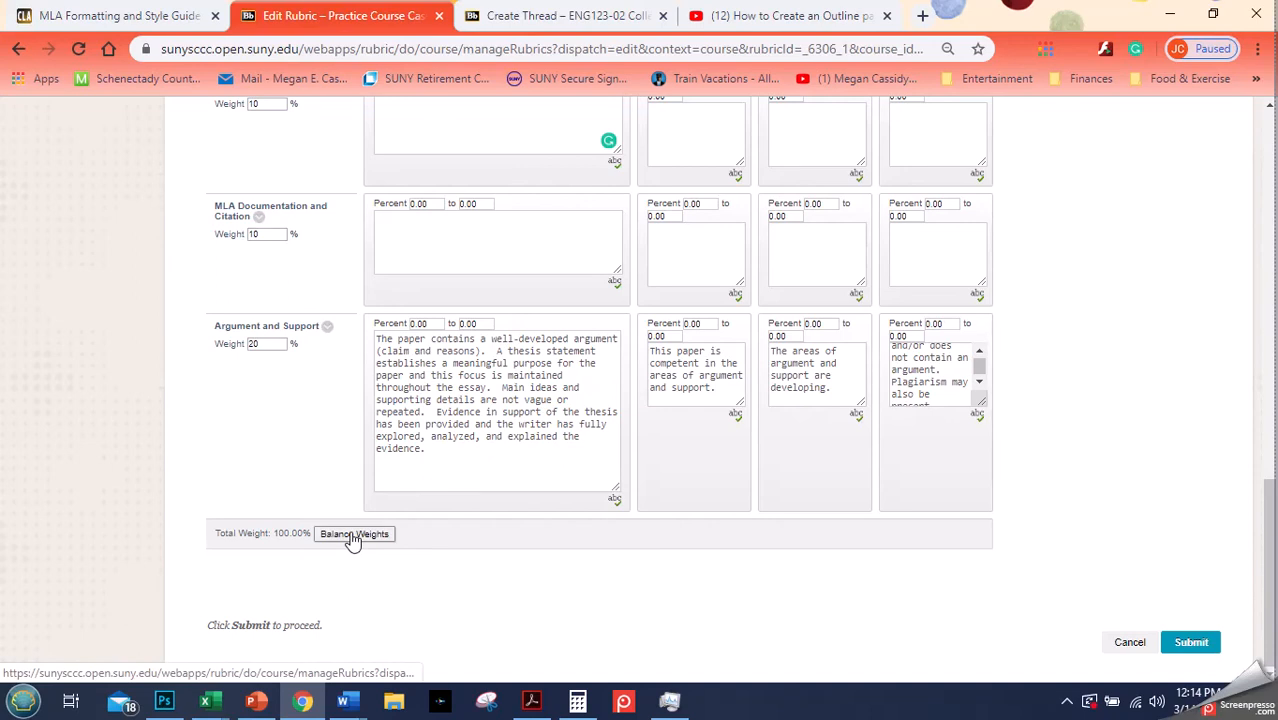
click(1195, 645)
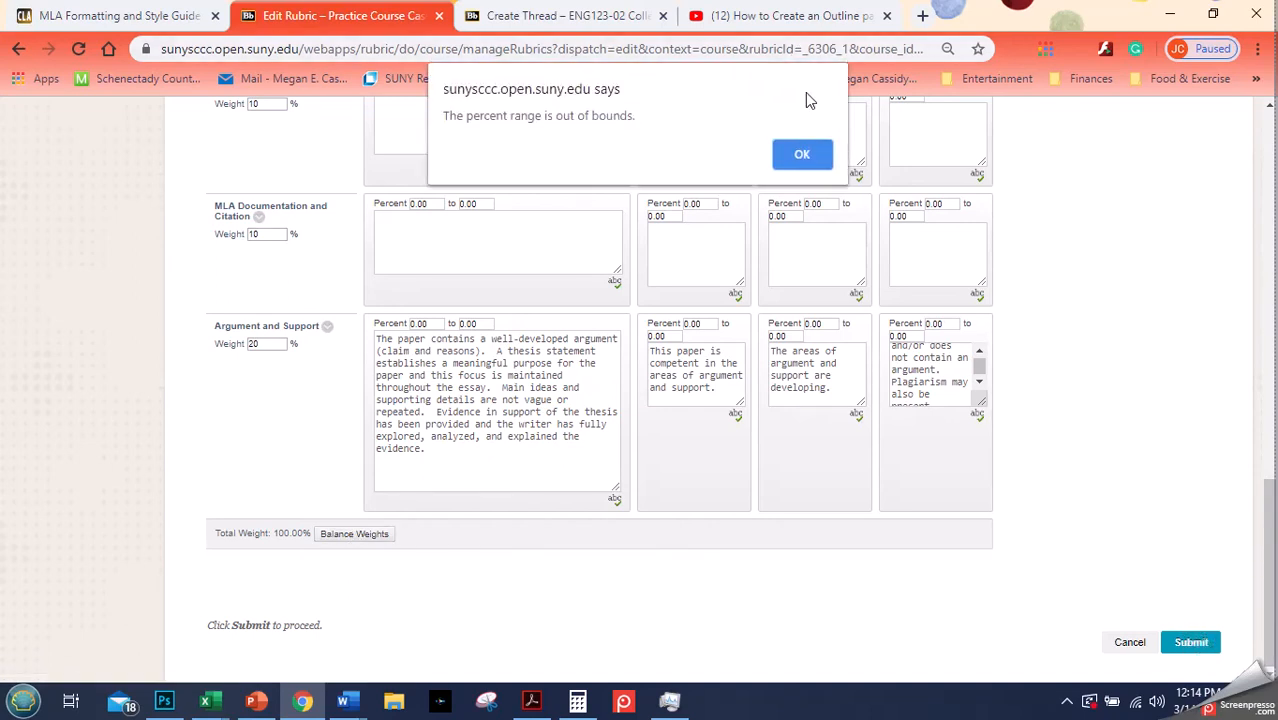
click(795, 155)
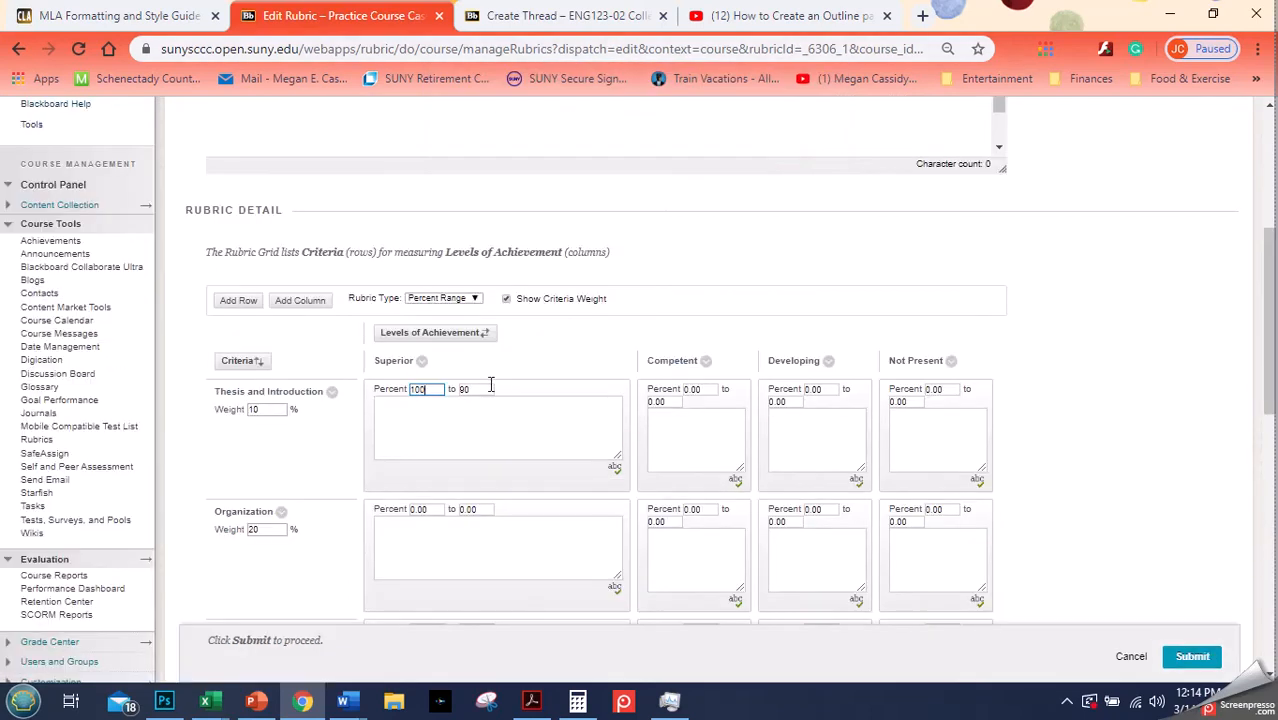
Step: Change the rubric type to Points and submit the rubric
click(460, 299)
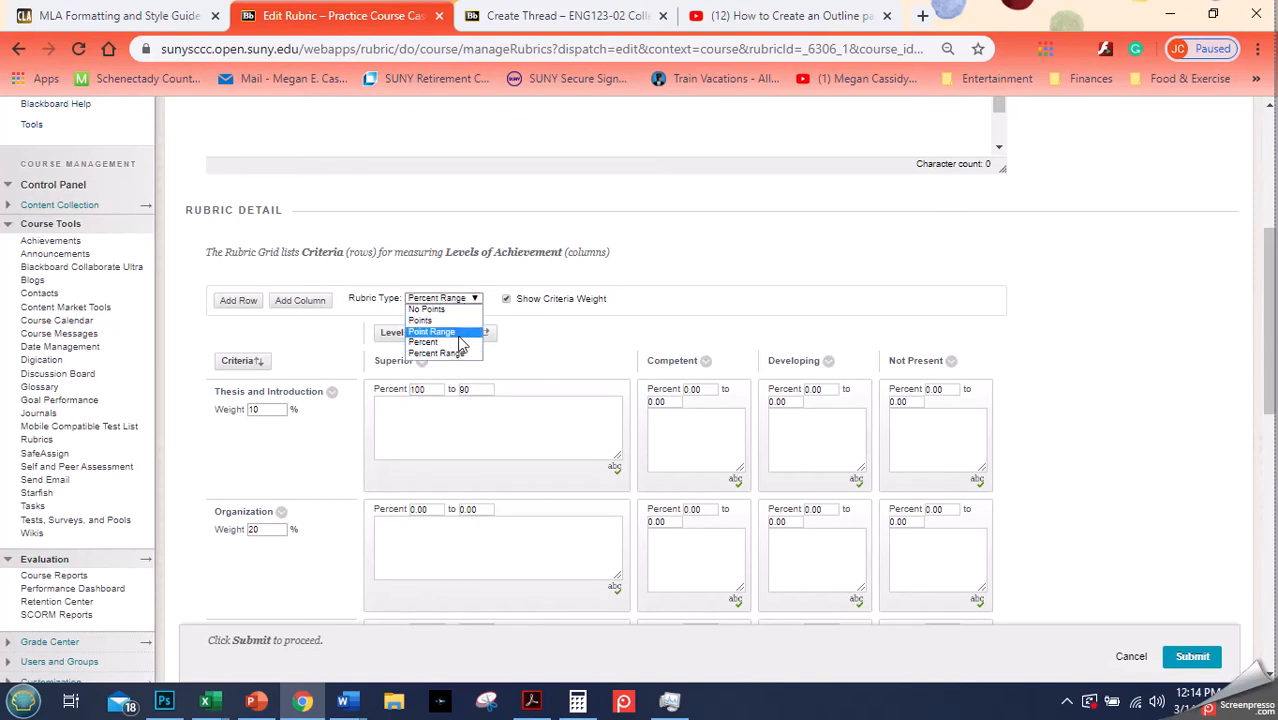
click(456, 321)
click(1207, 657)
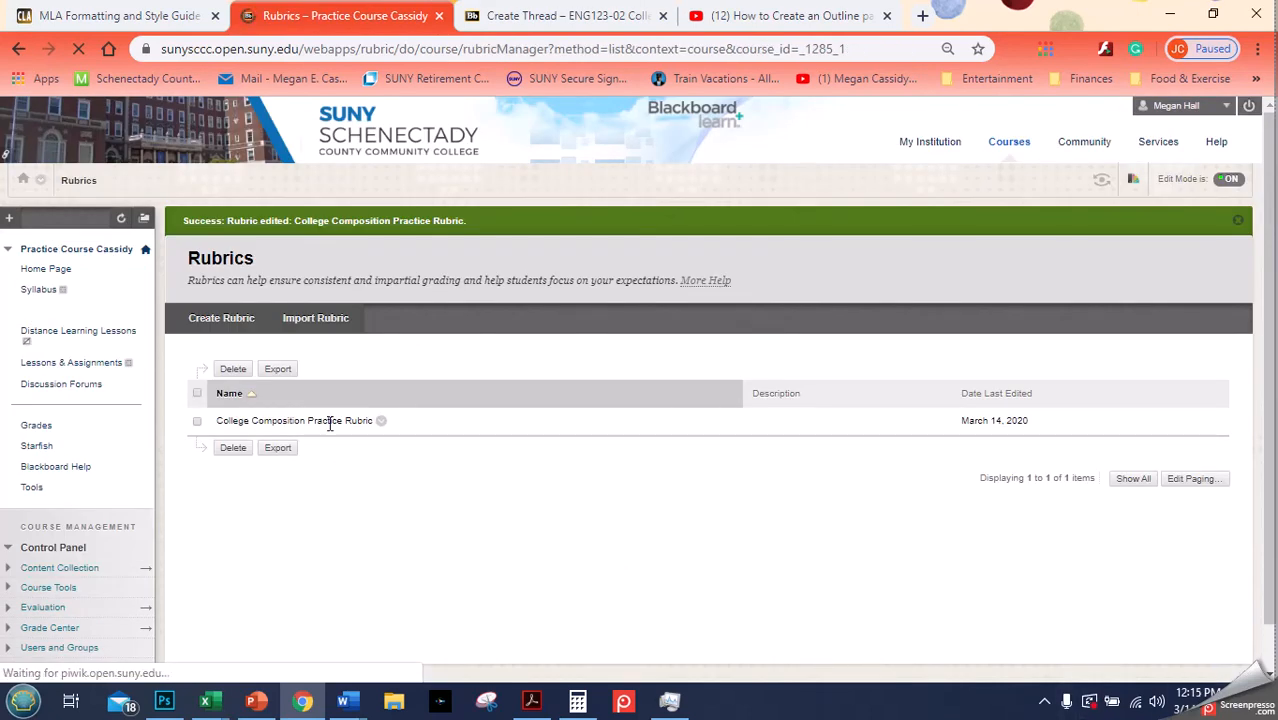
Step: Open the Informative Essay Revision assignment in Unit 1 of the Distance Learning Lessons for editing
key(ctrl+plus)
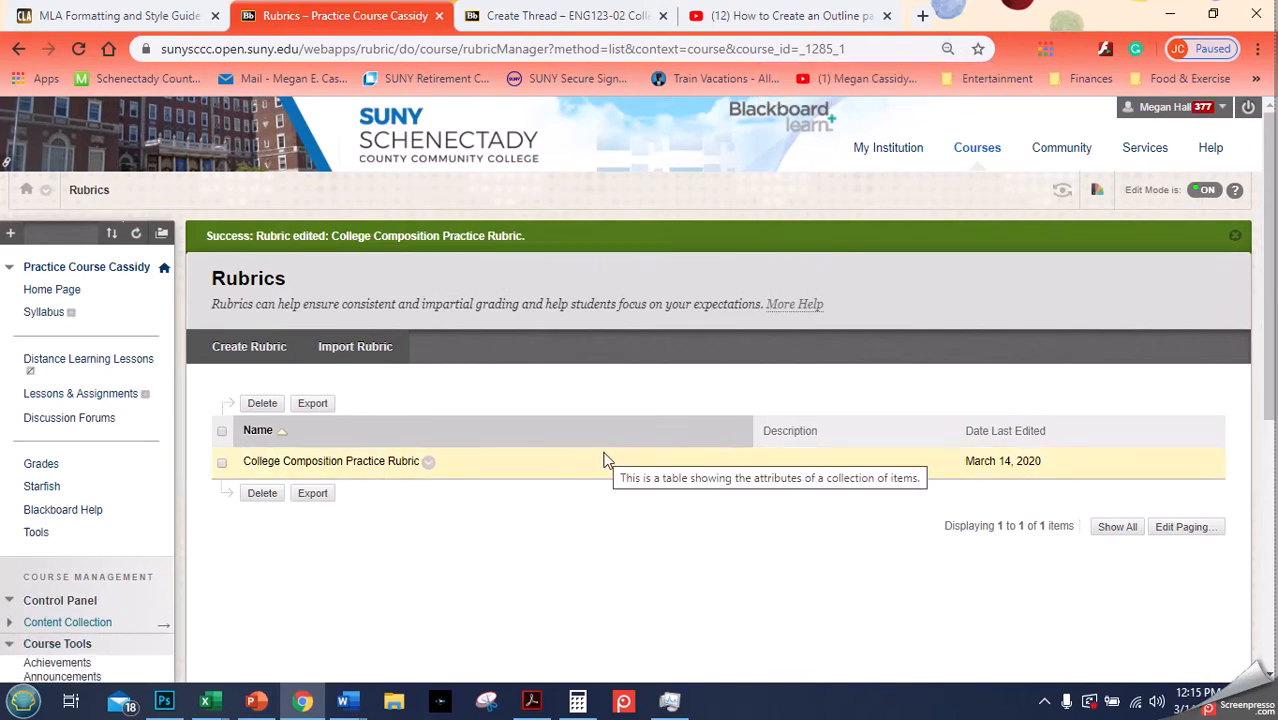
click(78, 360)
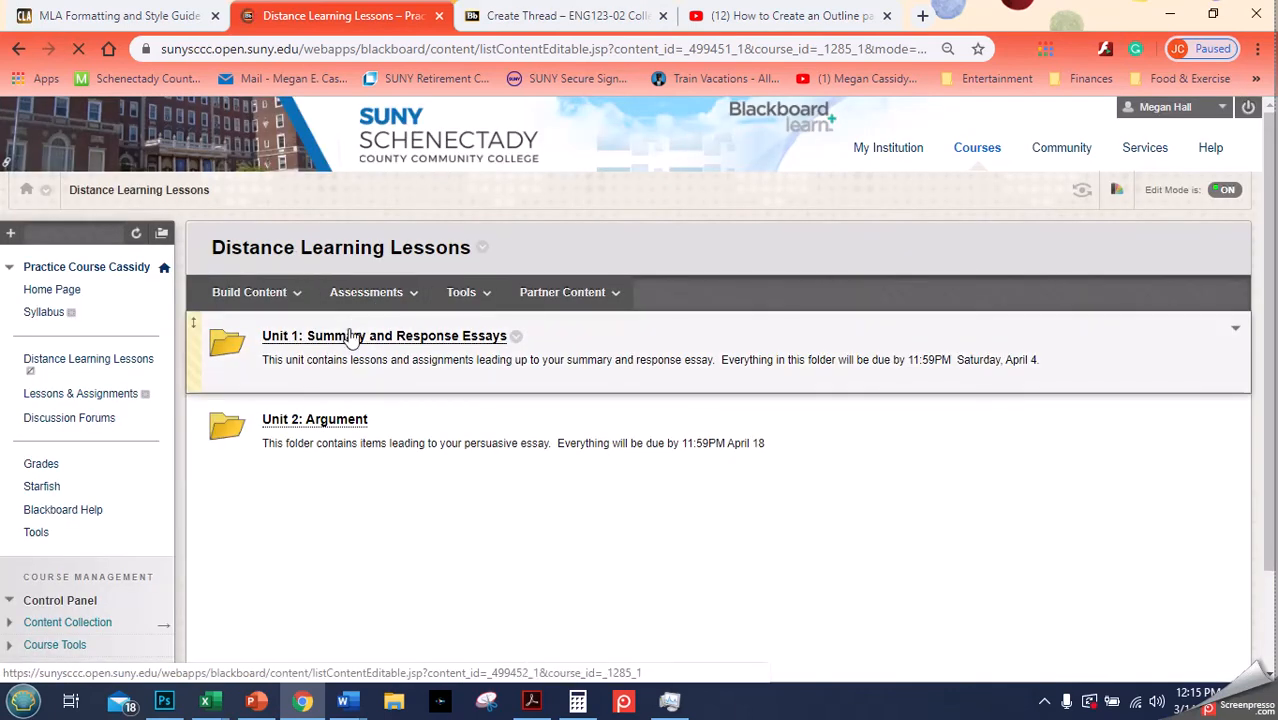
click(350, 338)
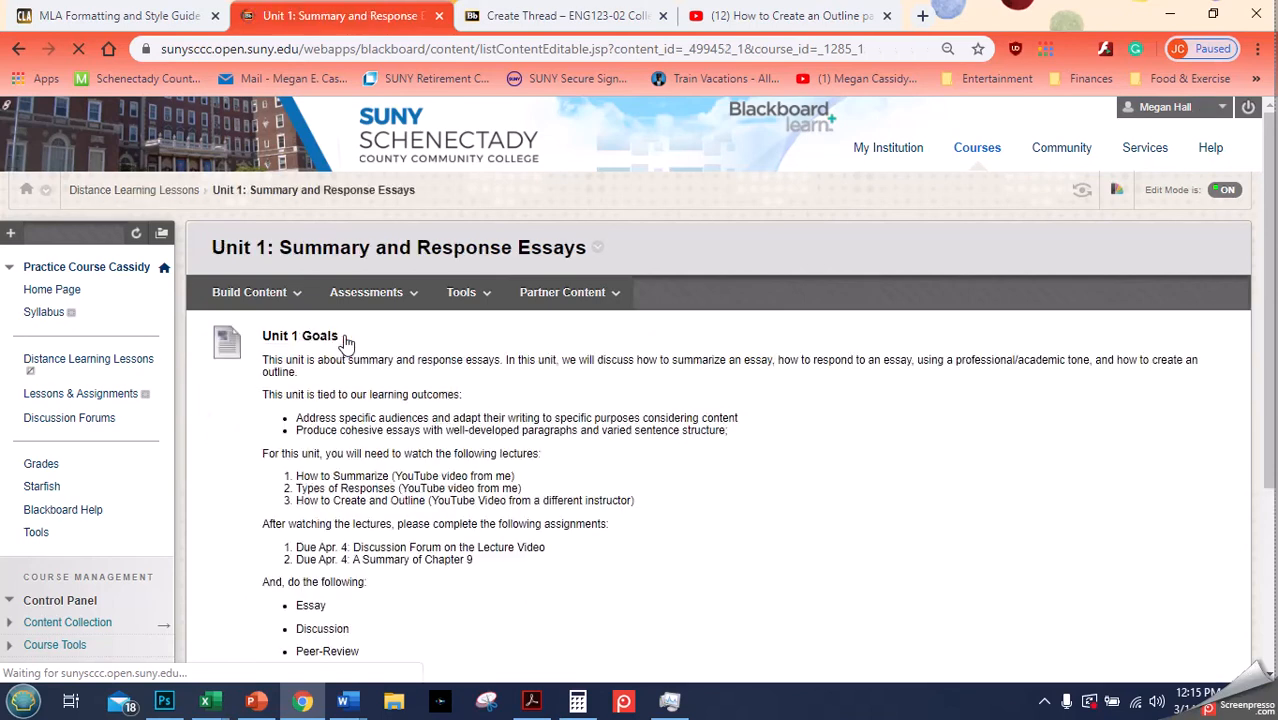
drag(1270, 300, 1272, 582)
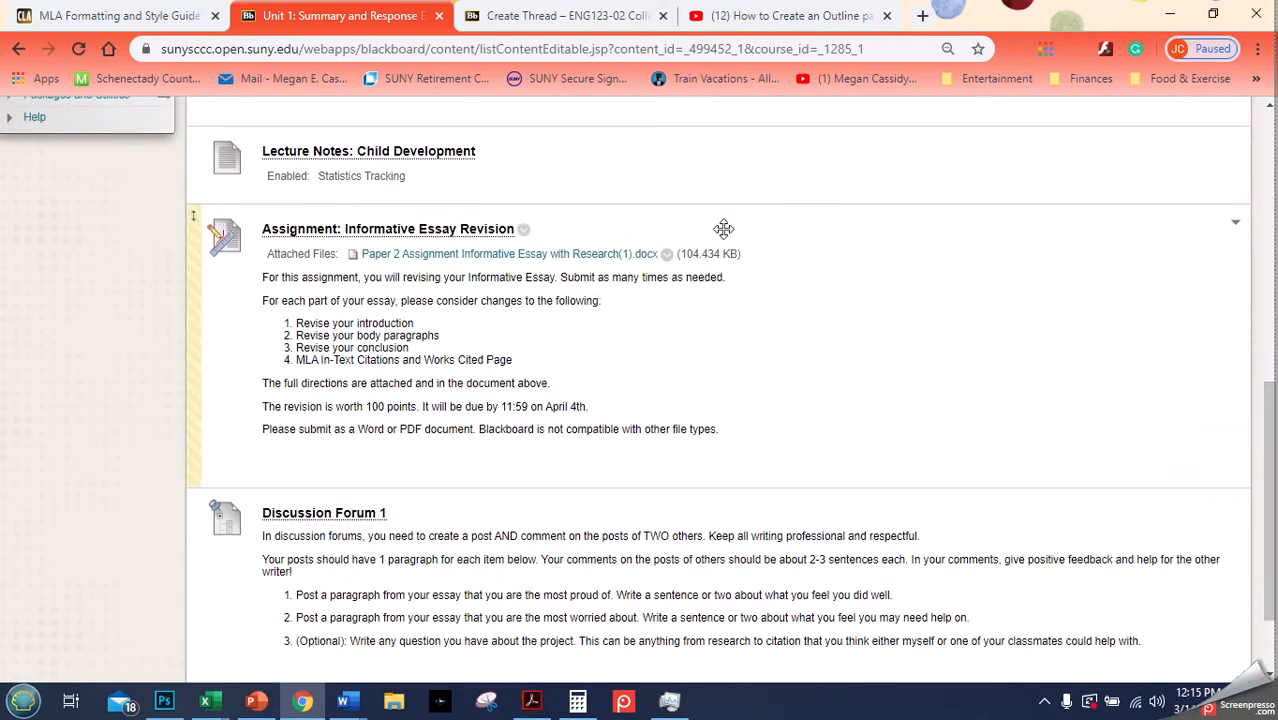
click(525, 230)
click(562, 160)
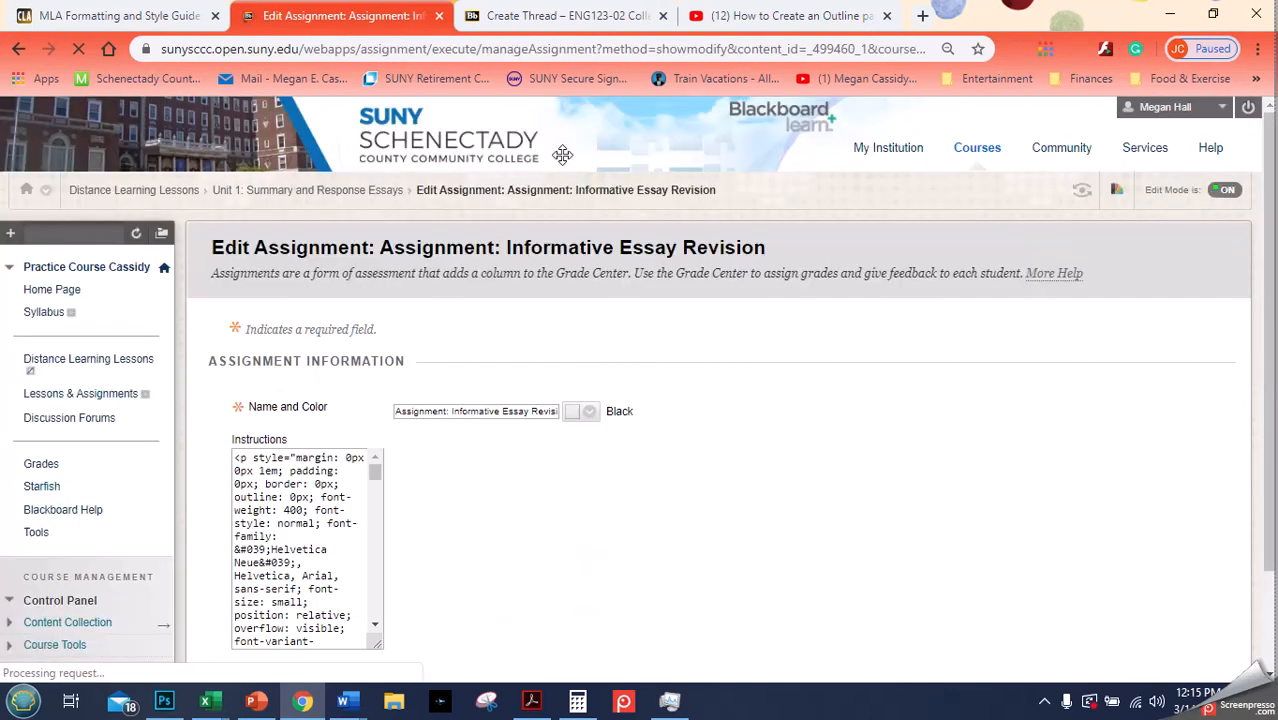
Step: Attach the College Composition Practice Rubric to the assignment and accept the rubric's maximum points as the Points Possible
drag(1268, 261, 1272, 528)
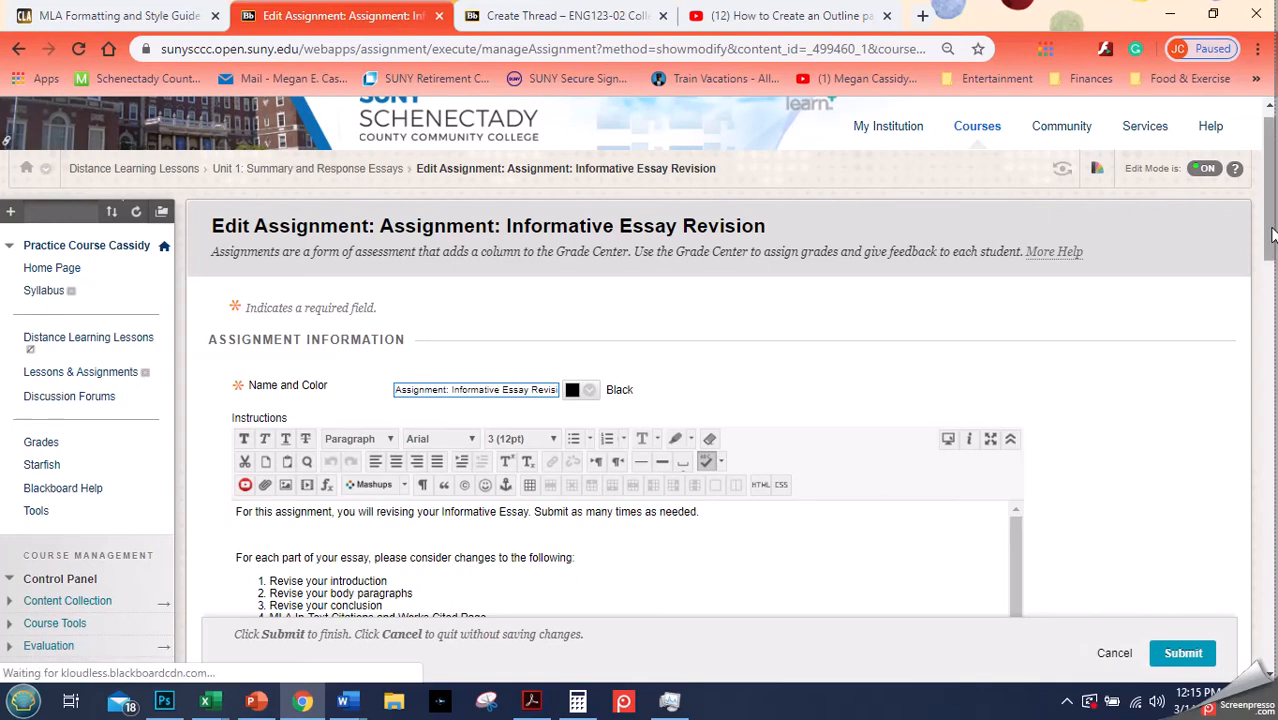
key(ctrl+plus)
drag(1272, 229, 1272, 305)
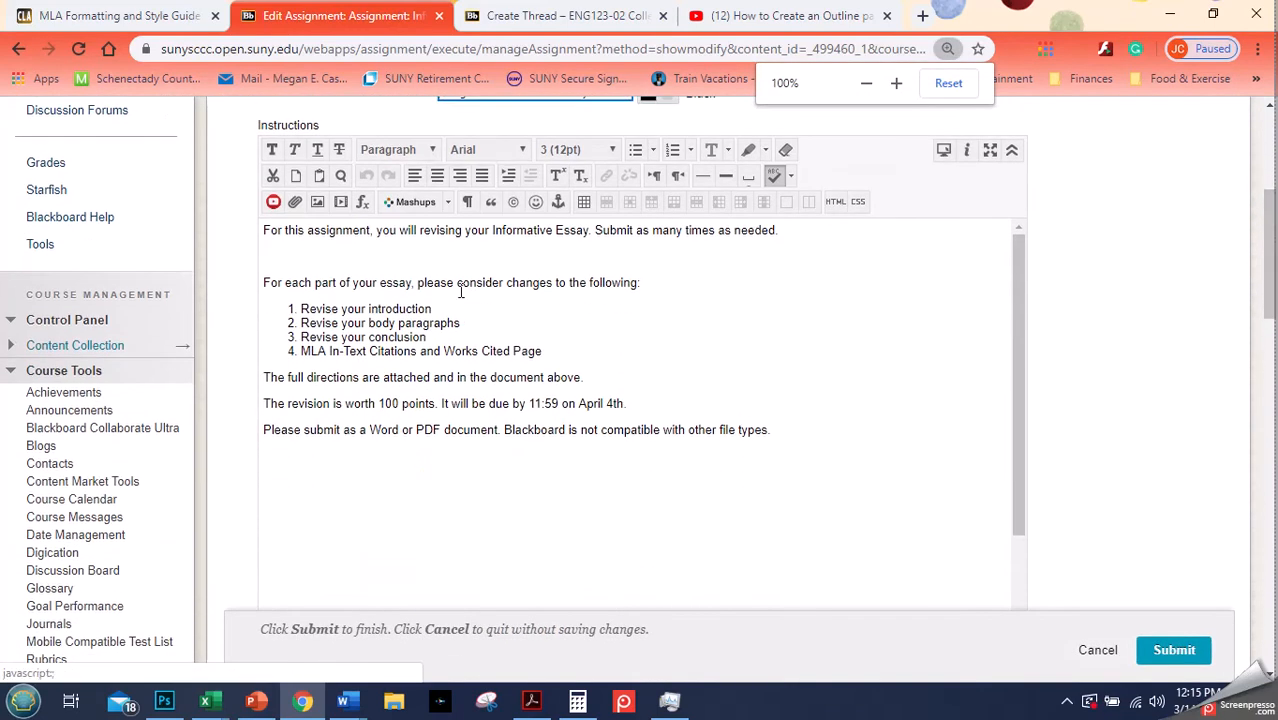
click(203, 354)
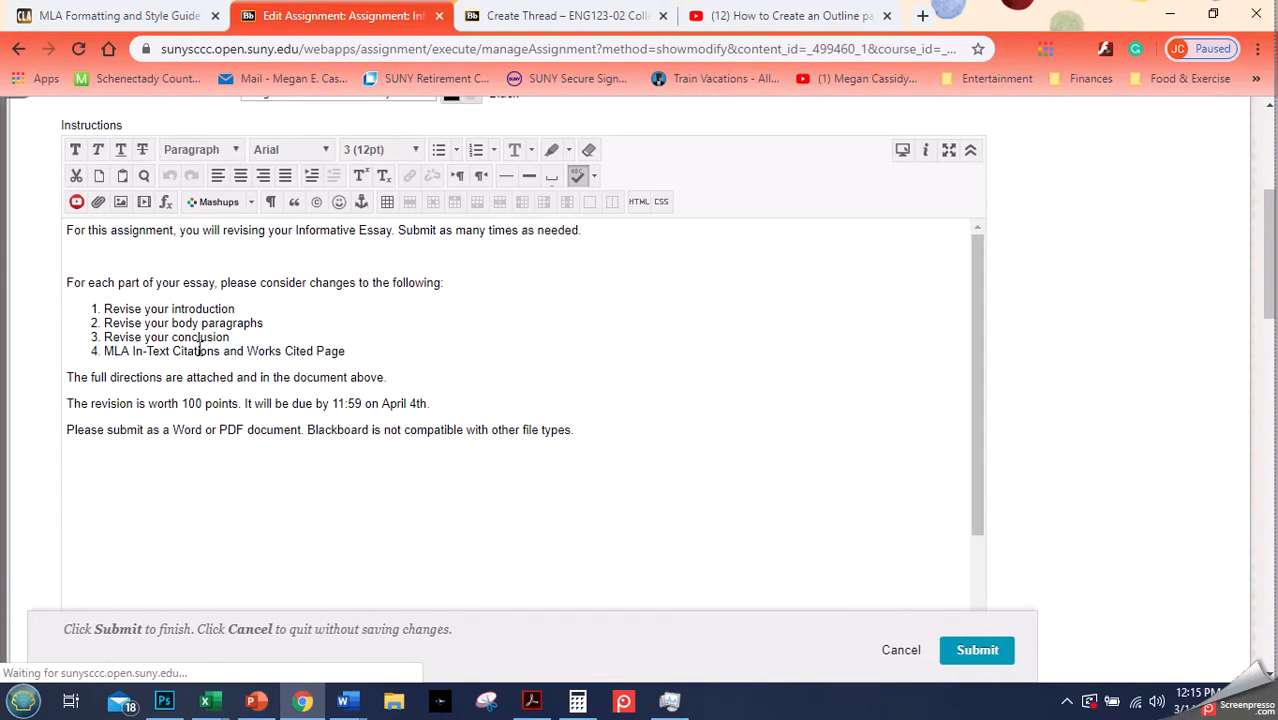
key(ctrl+plus)
key(ctrl+plus)
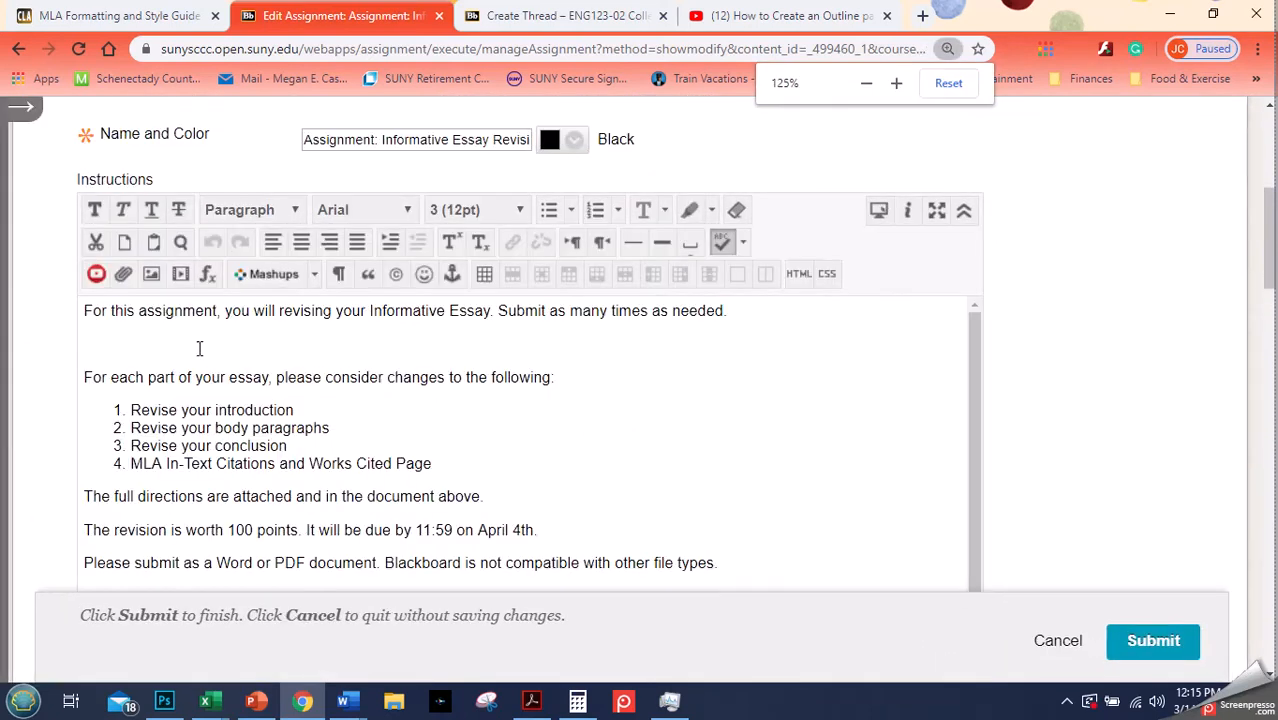
drag(1266, 266, 1272, 486)
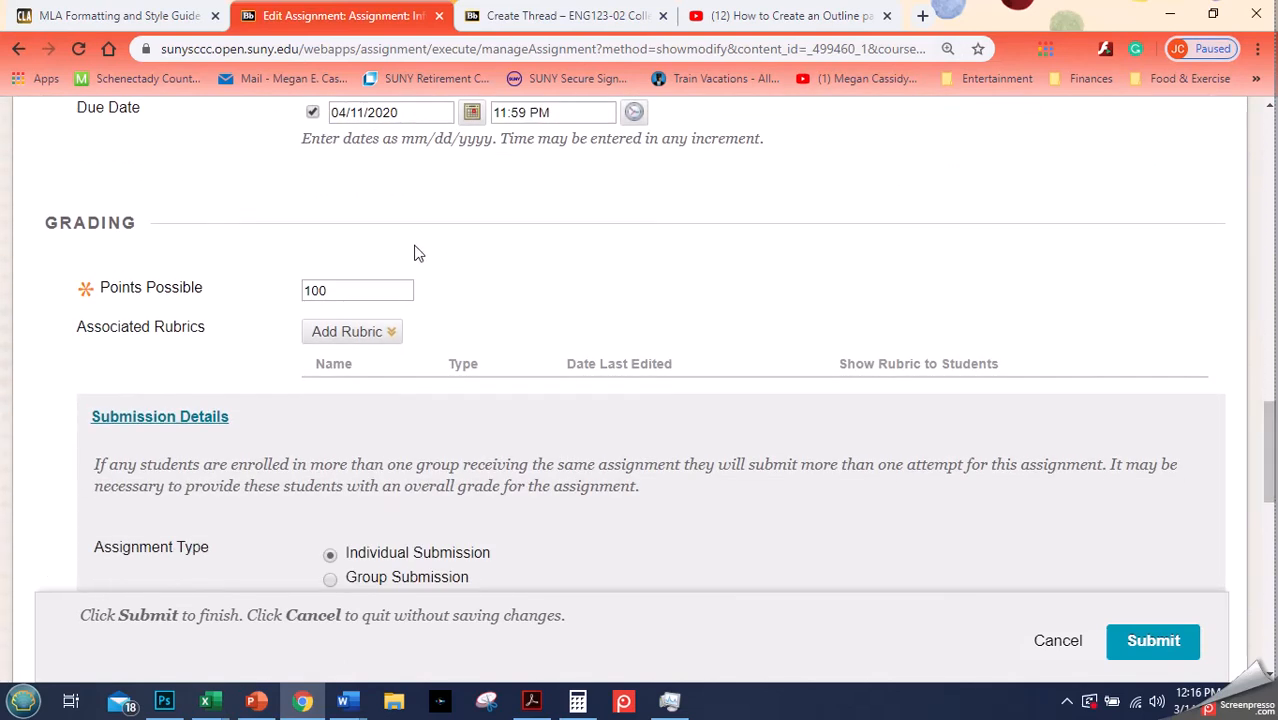
click(372, 330)
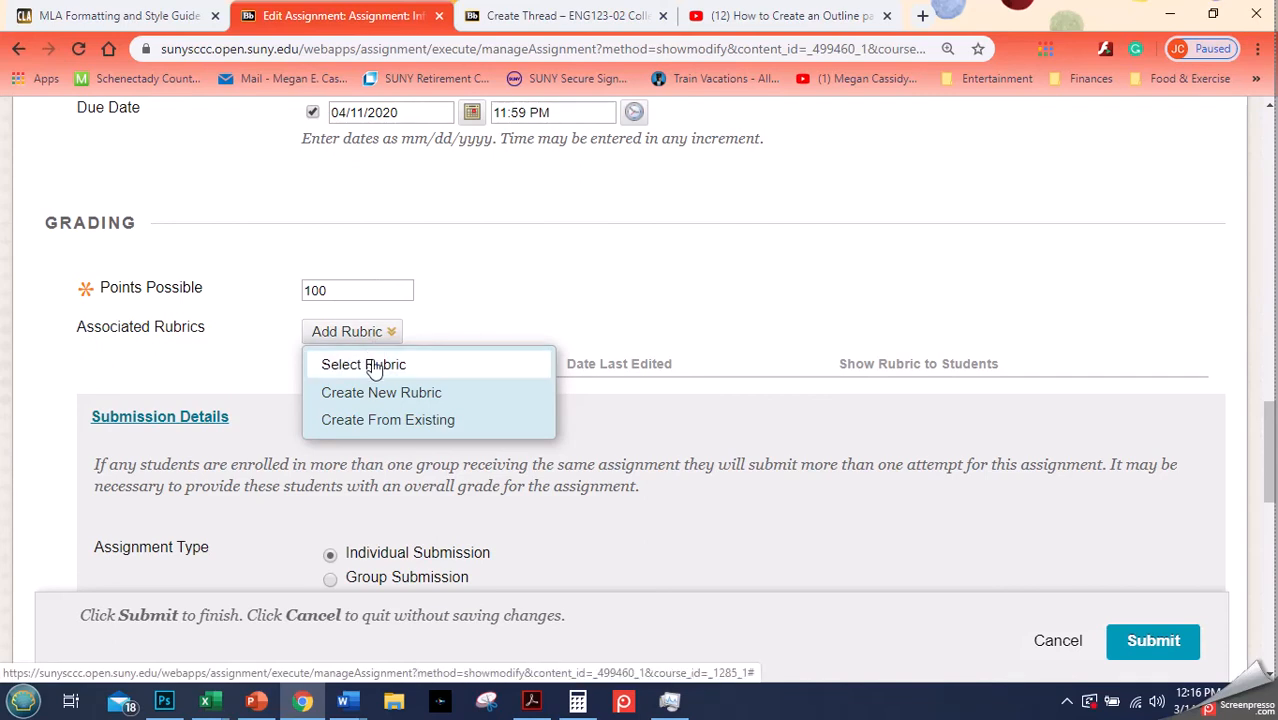
click(372, 365)
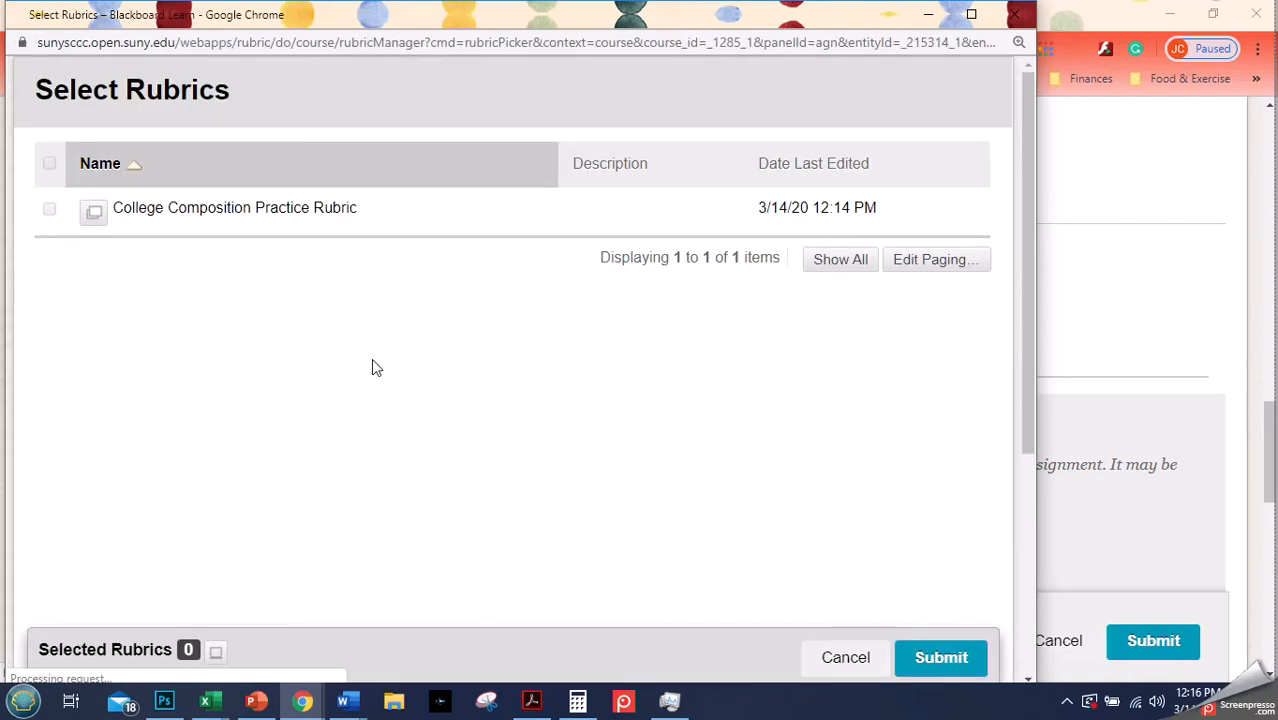
click(46, 210)
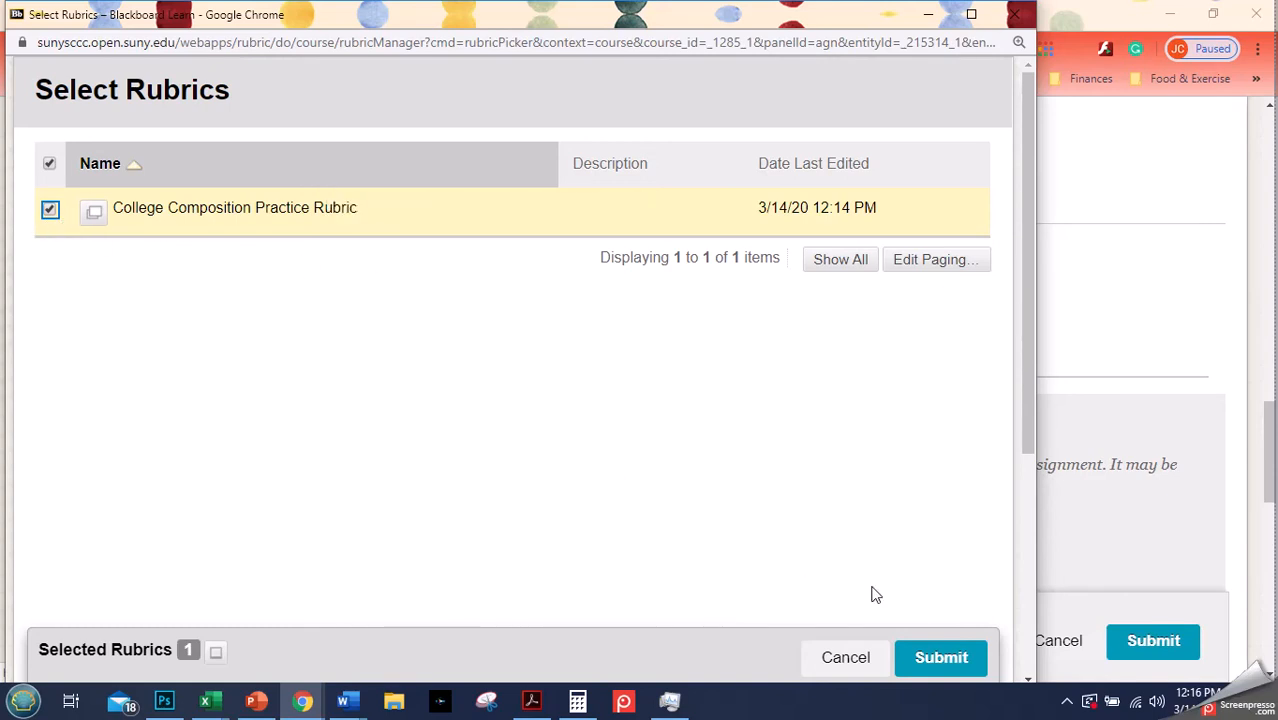
click(926, 651)
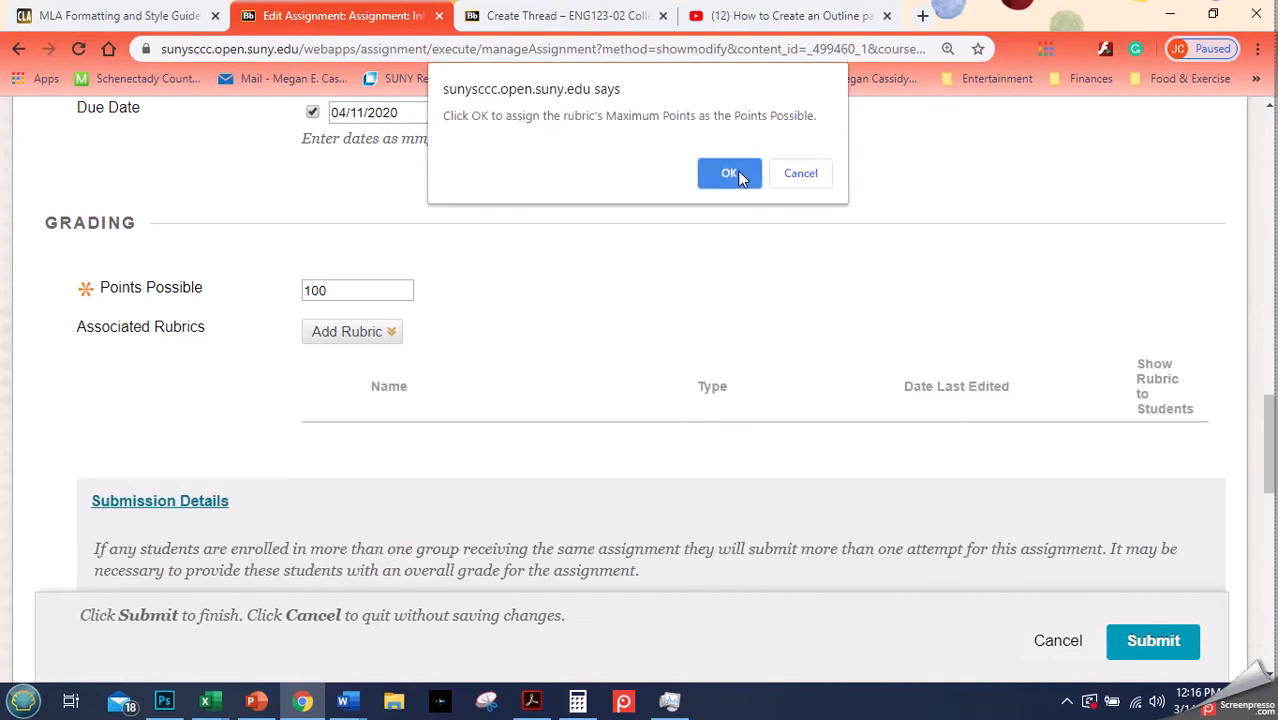
click(730, 173)
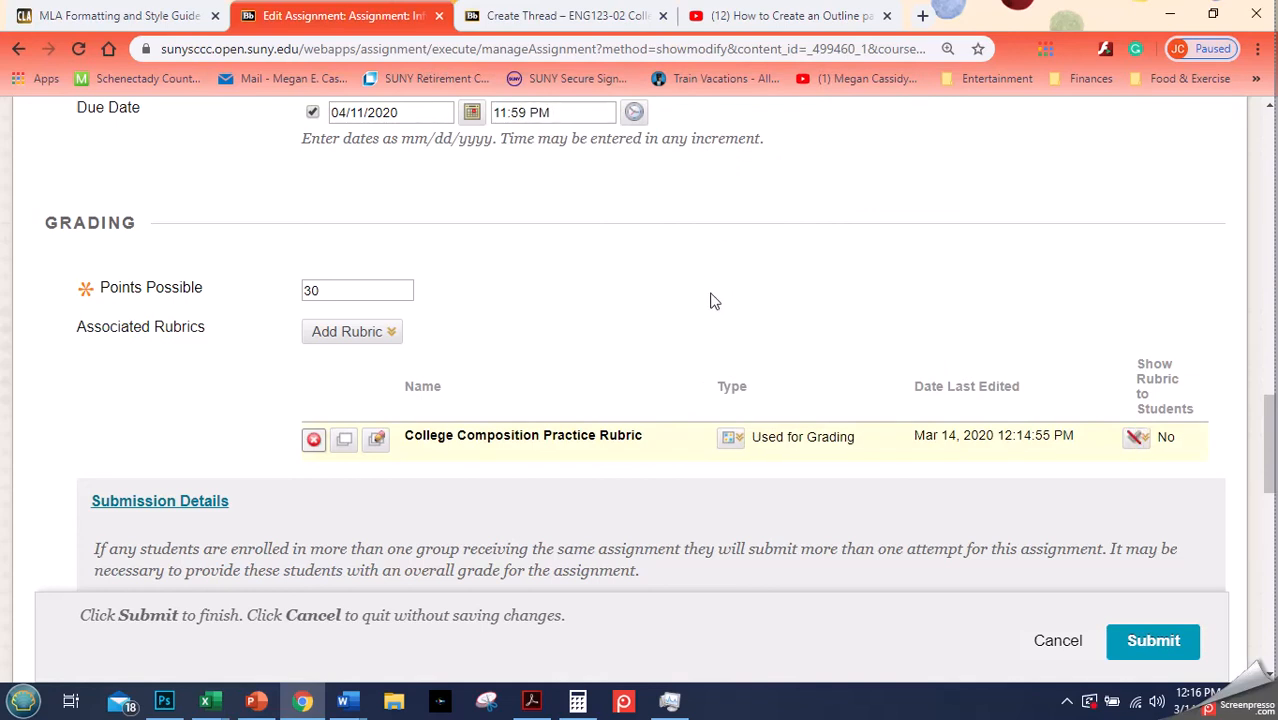
Step: Make the attached rubric visible to students with rubric scores and submit the assignment changes
click(347, 331)
click(334, 291)
click(1137, 438)
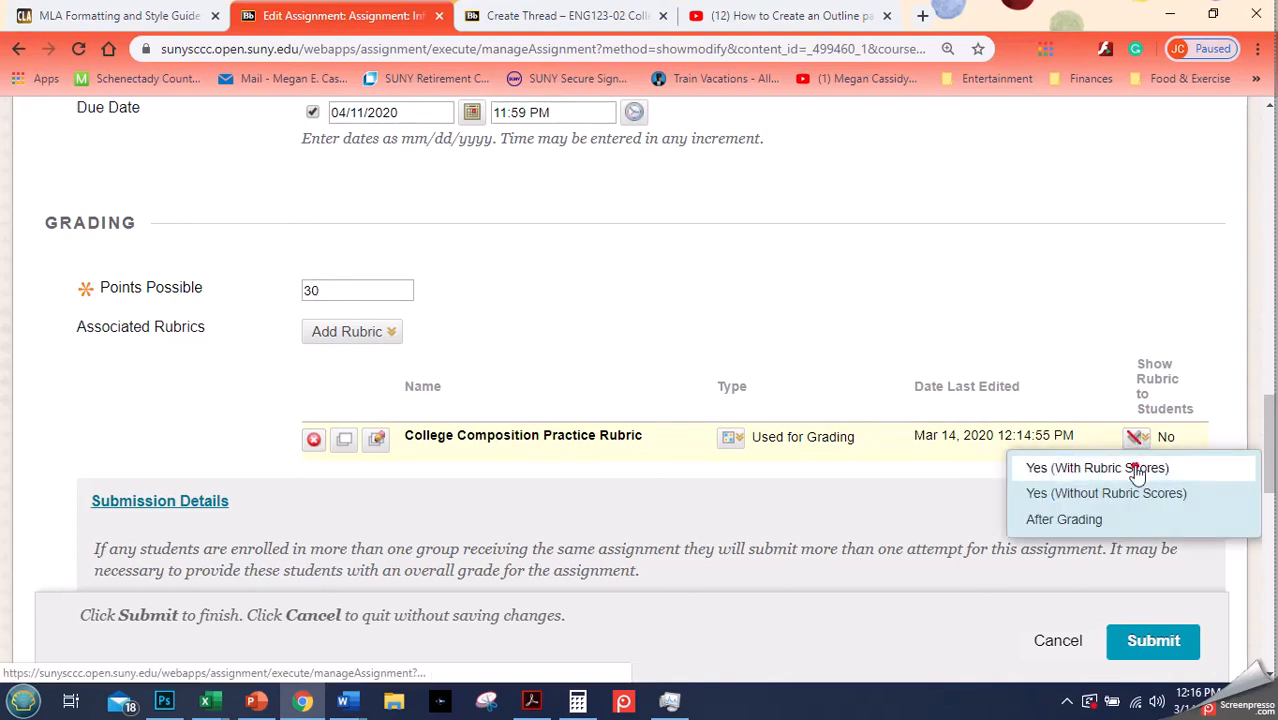
click(1137, 470)
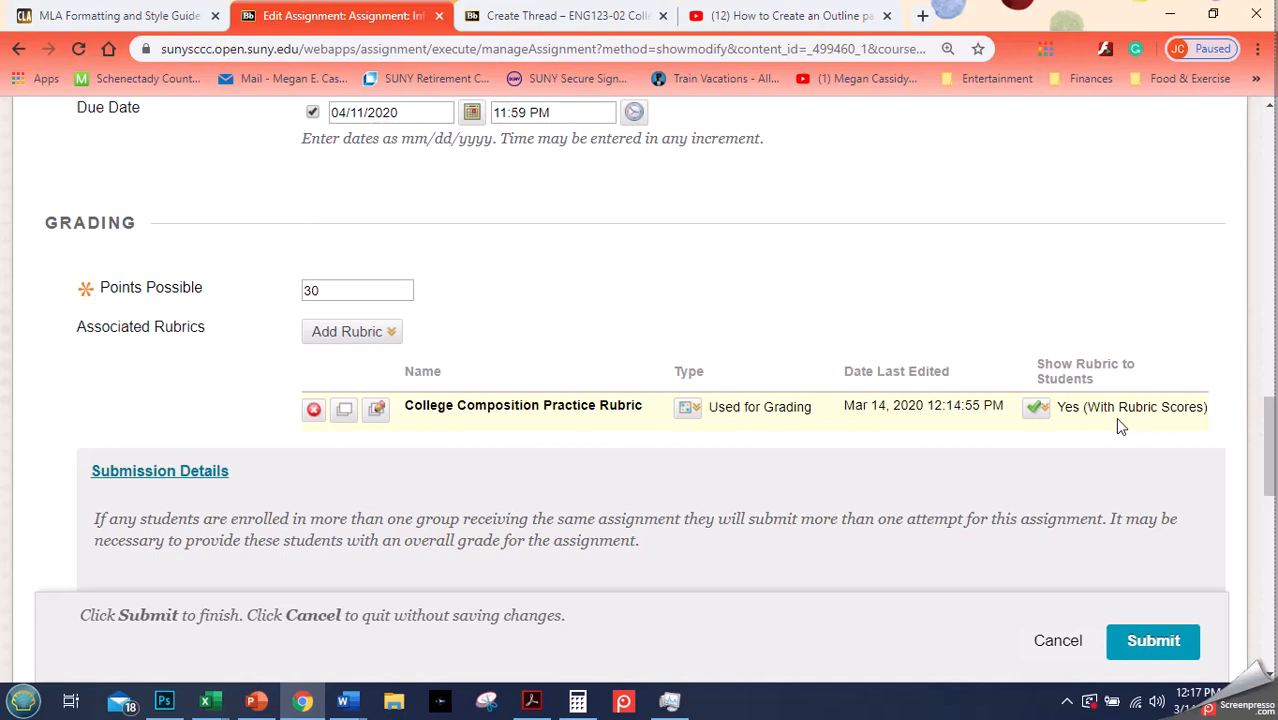
click(1149, 640)
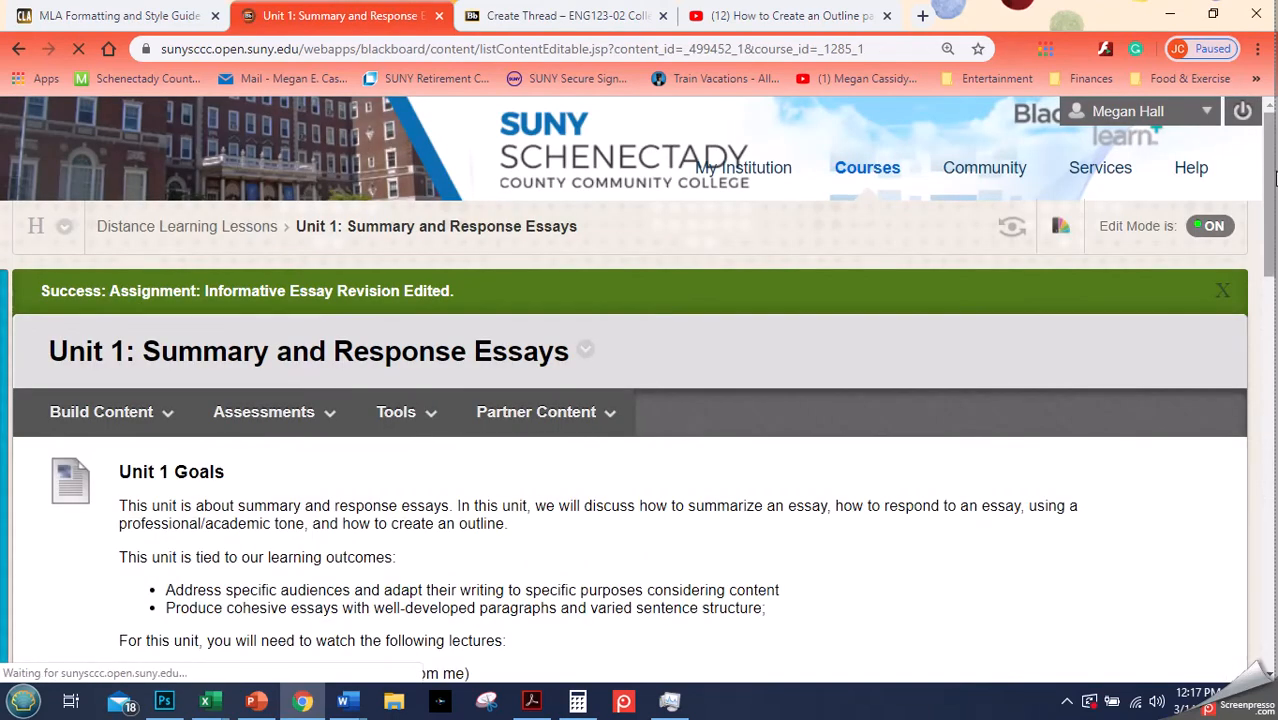
Step: Find the Informative Essay Revision assignment on the Unit 1 page and look over its entry
drag(1273, 178, 1273, 538)
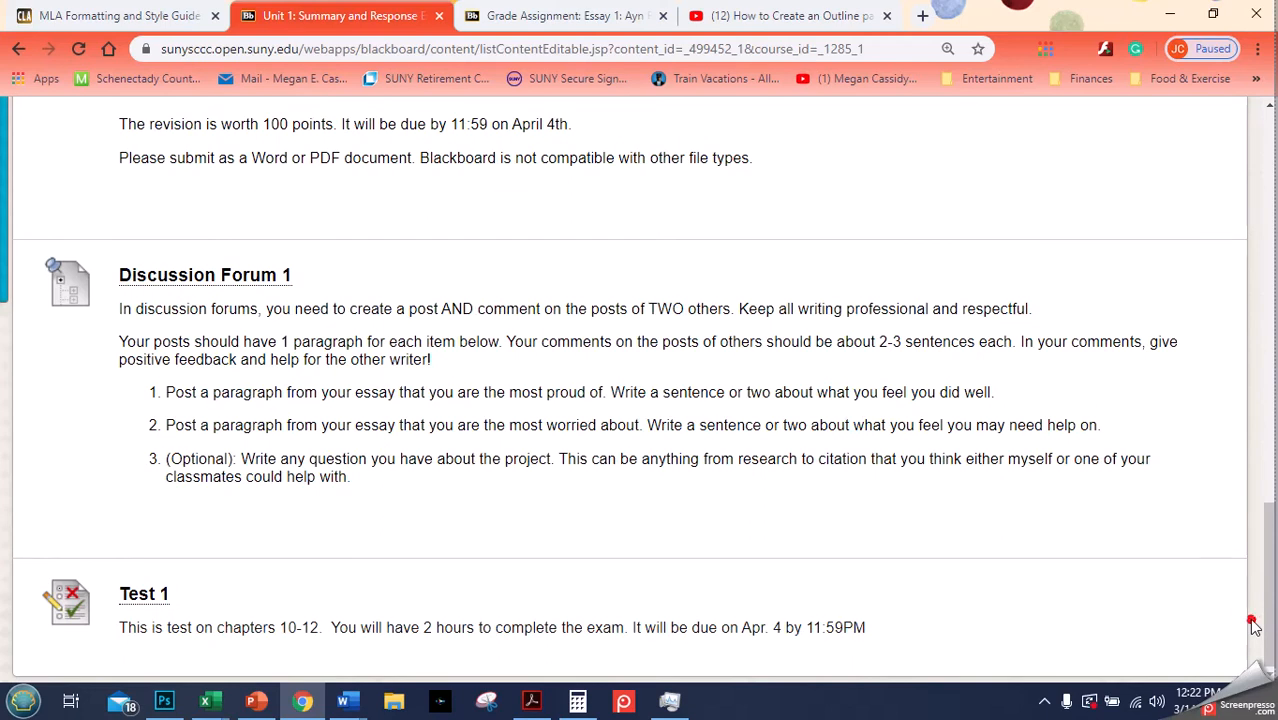
click(1270, 588)
drag(1270, 588, 1259, 482)
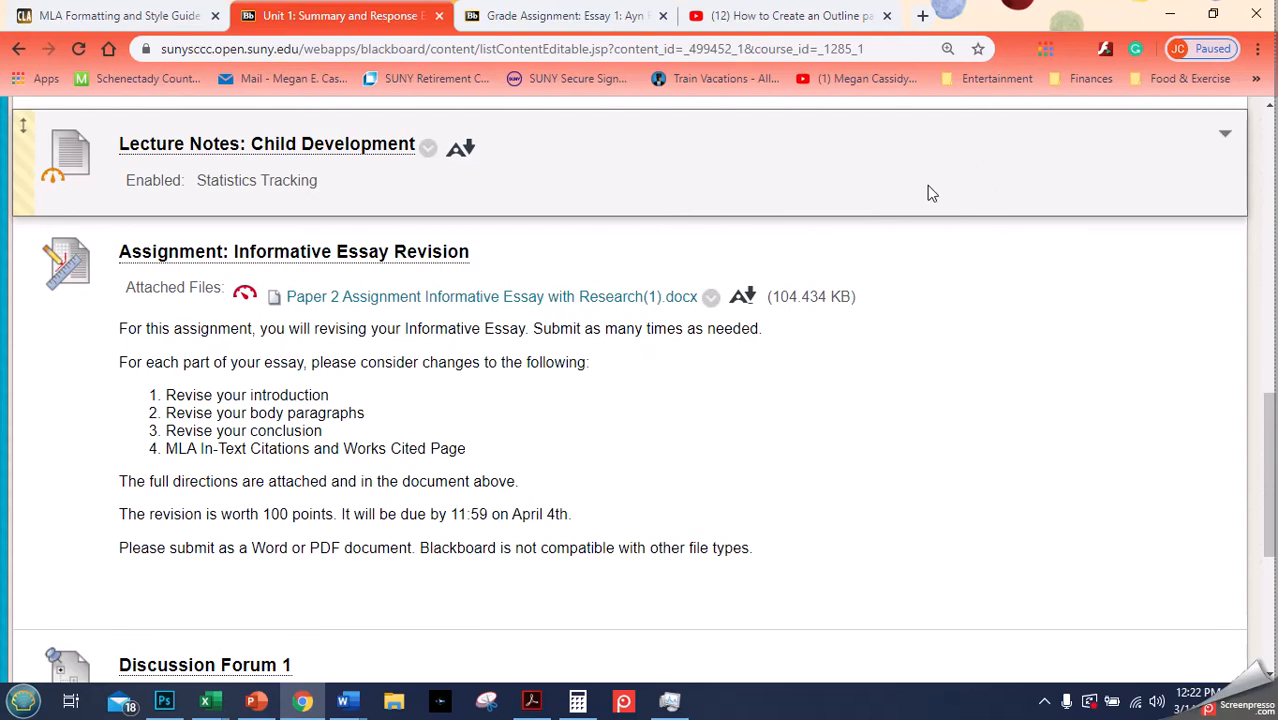
Step: Switch to the Essay 1 grading page and examine the criteria and point levels of the Literature Course Essay Rubric
click(548, 19)
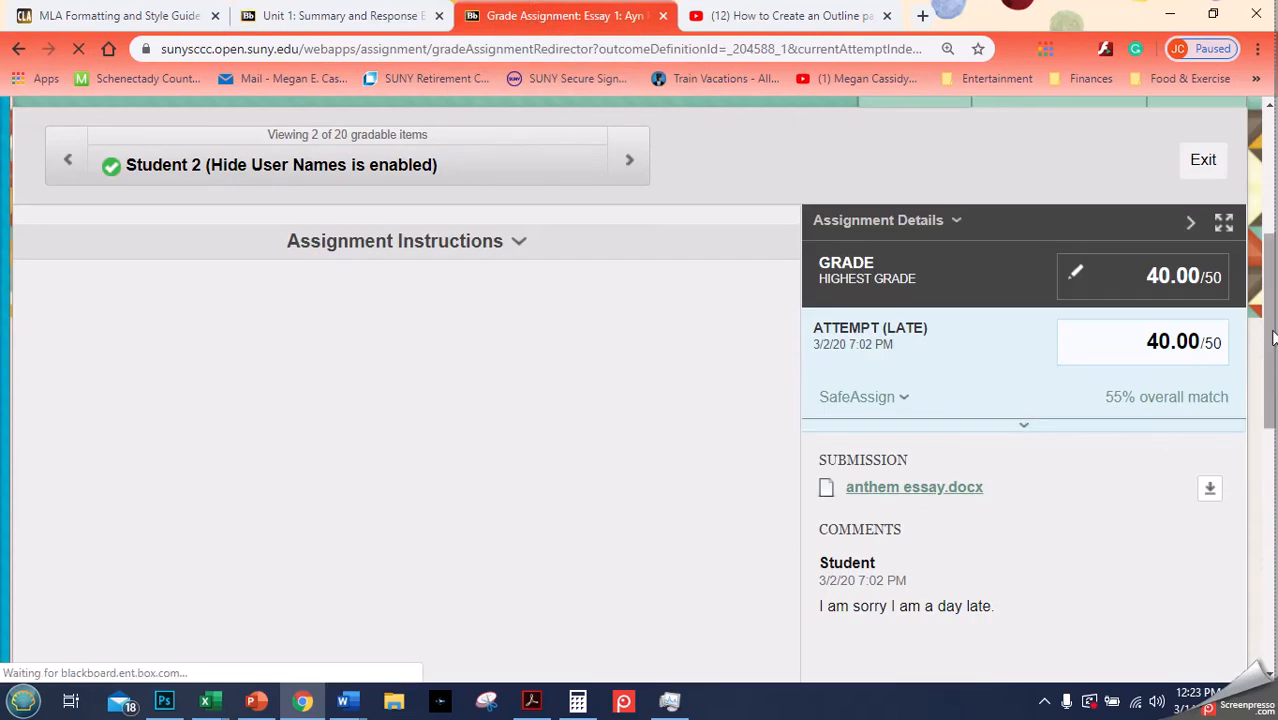
drag(1272, 336, 1264, 405)
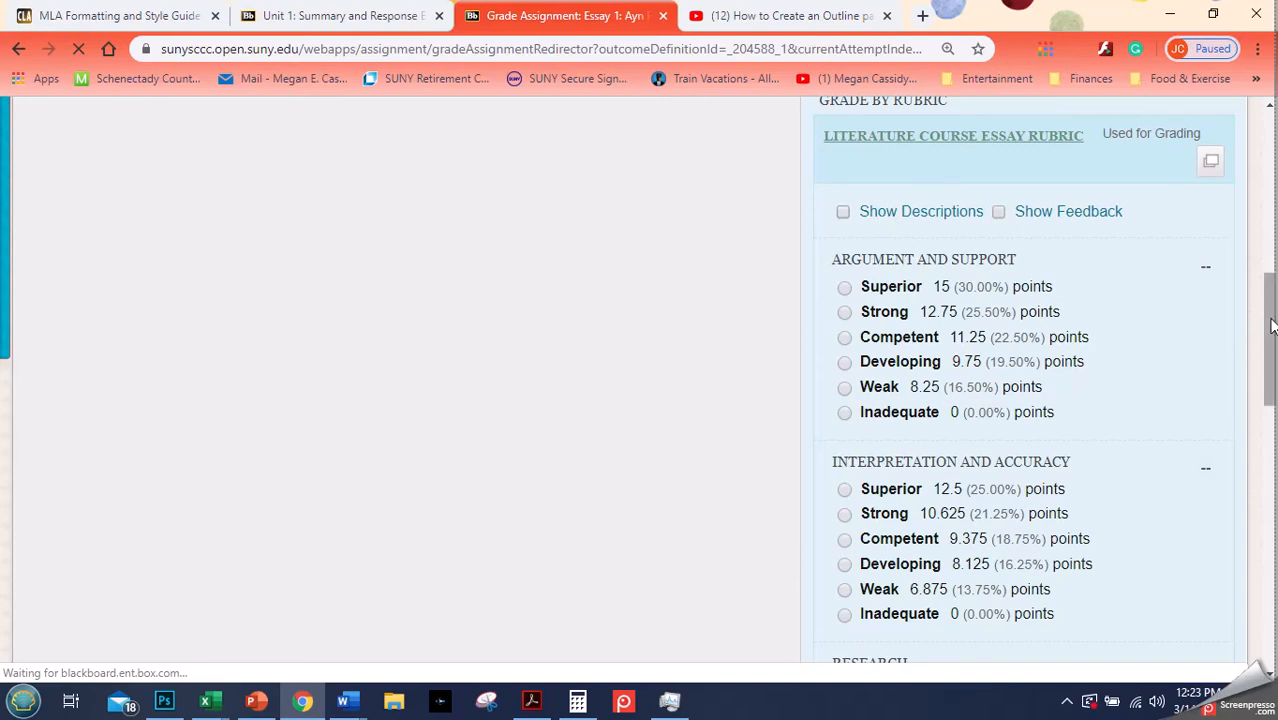
drag(1271, 319, 1271, 319)
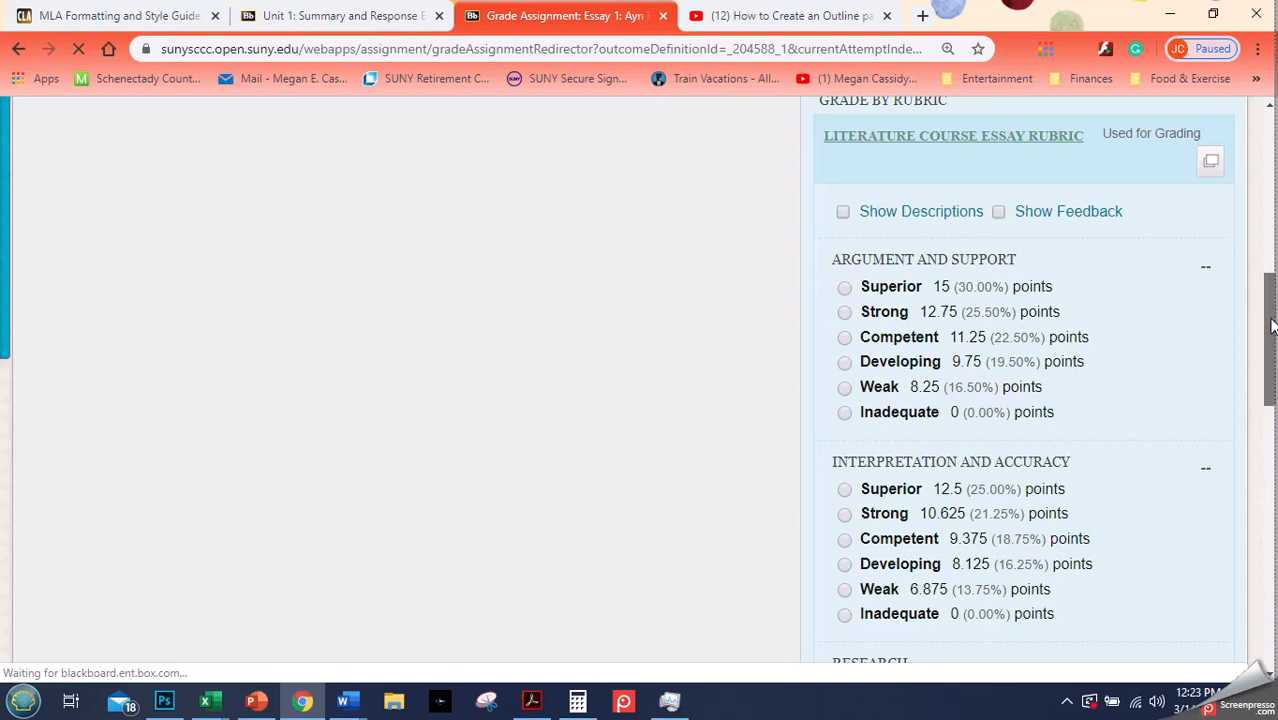
drag(1271, 325, 1271, 329)
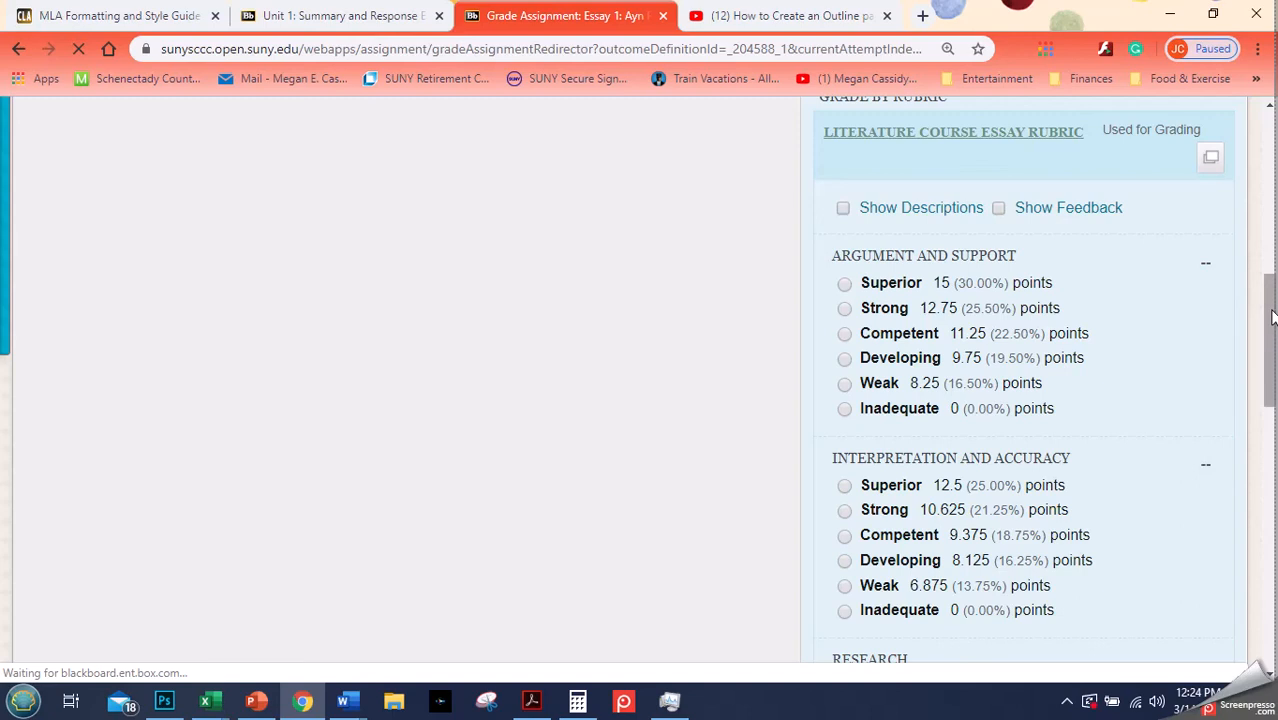
drag(1271, 318, 1271, 335)
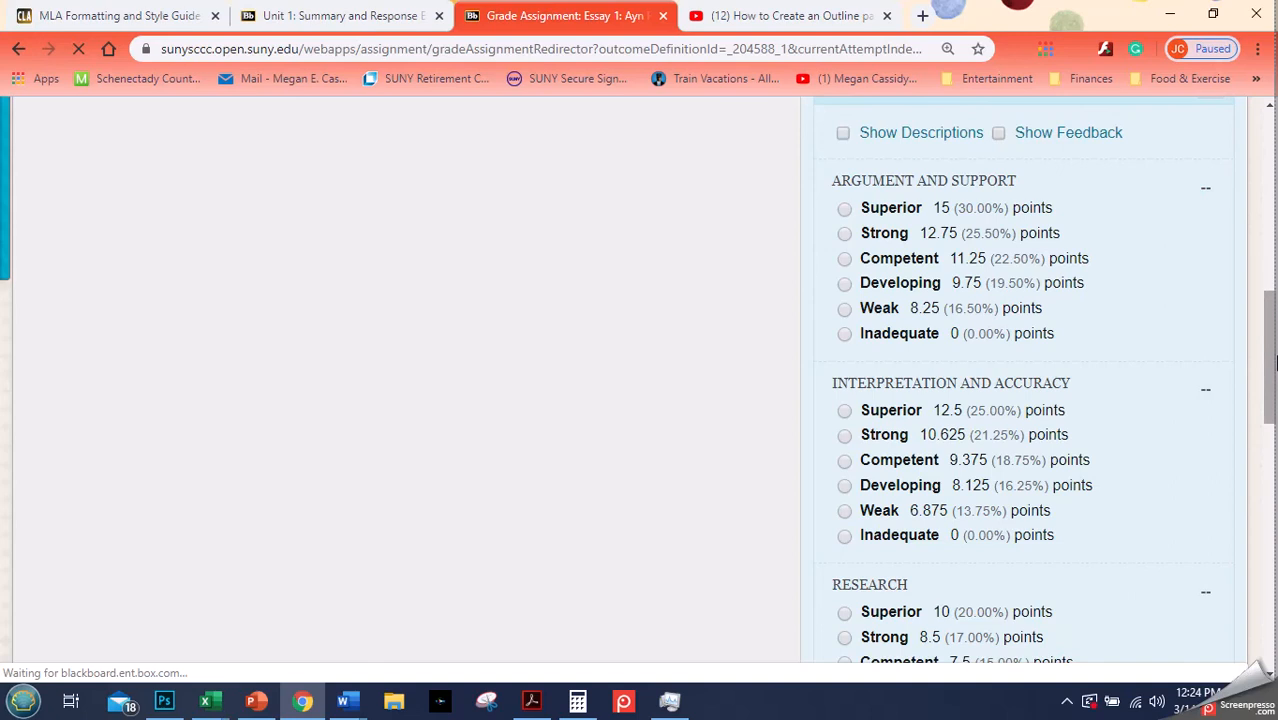
mouse_move(1271, 362)
mouse_down()
mouse_move(1271, 487)
mouse_move(1267, 354)
mouse_up()
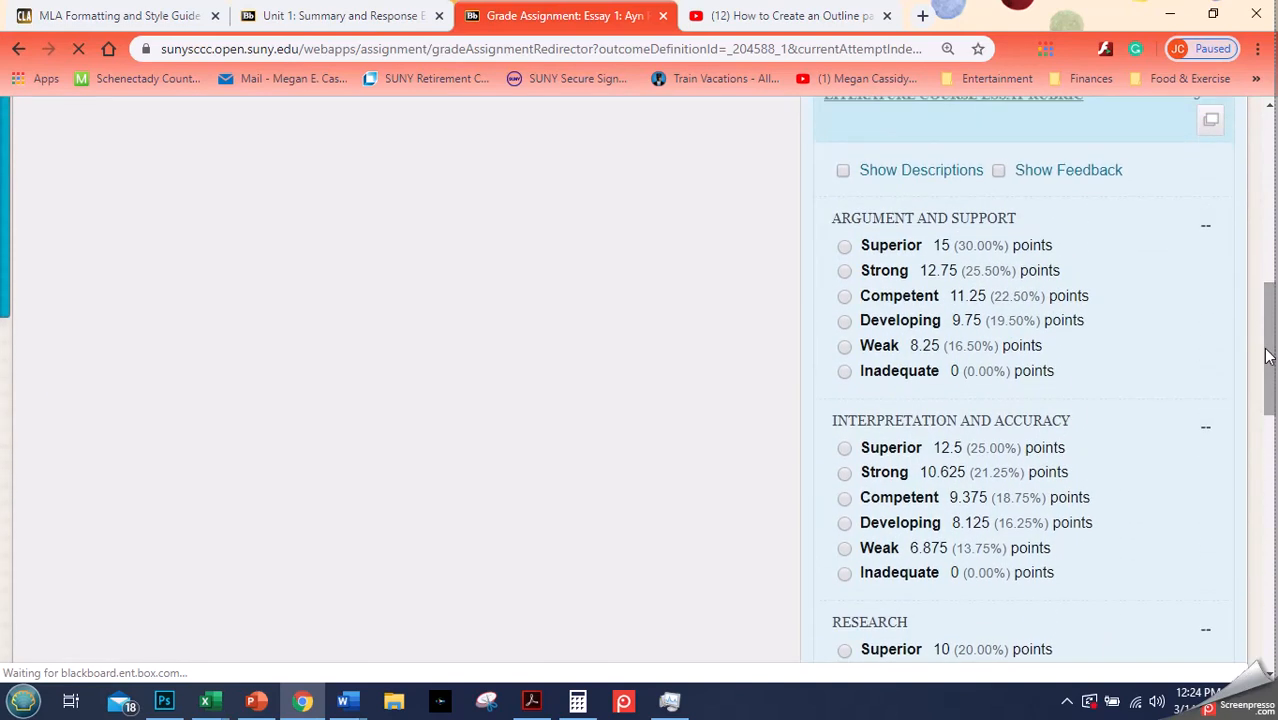
Step: Rate Argument and Support and Interpretation and Accuracy as Strong, Research as Developing, and Grammar and Conventions and Organization and Quality as Superior
click(845, 272)
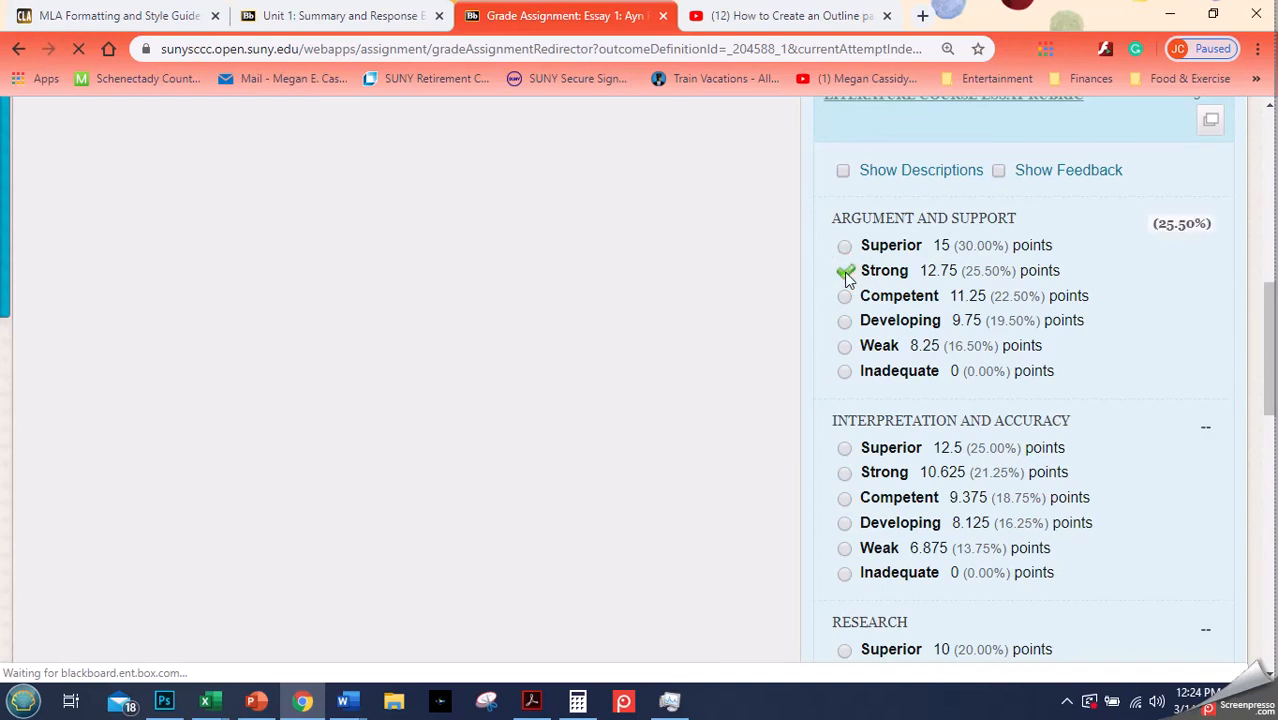
click(845, 472)
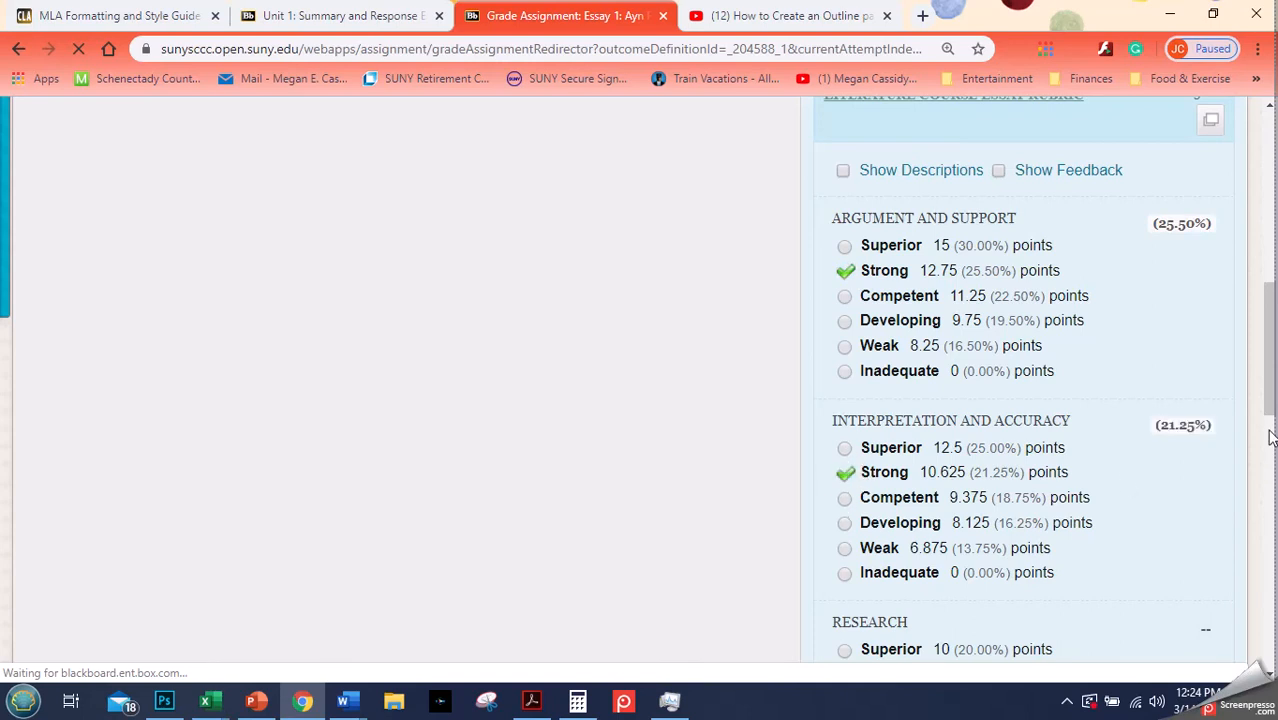
scroll(1270, 405, down, 2)
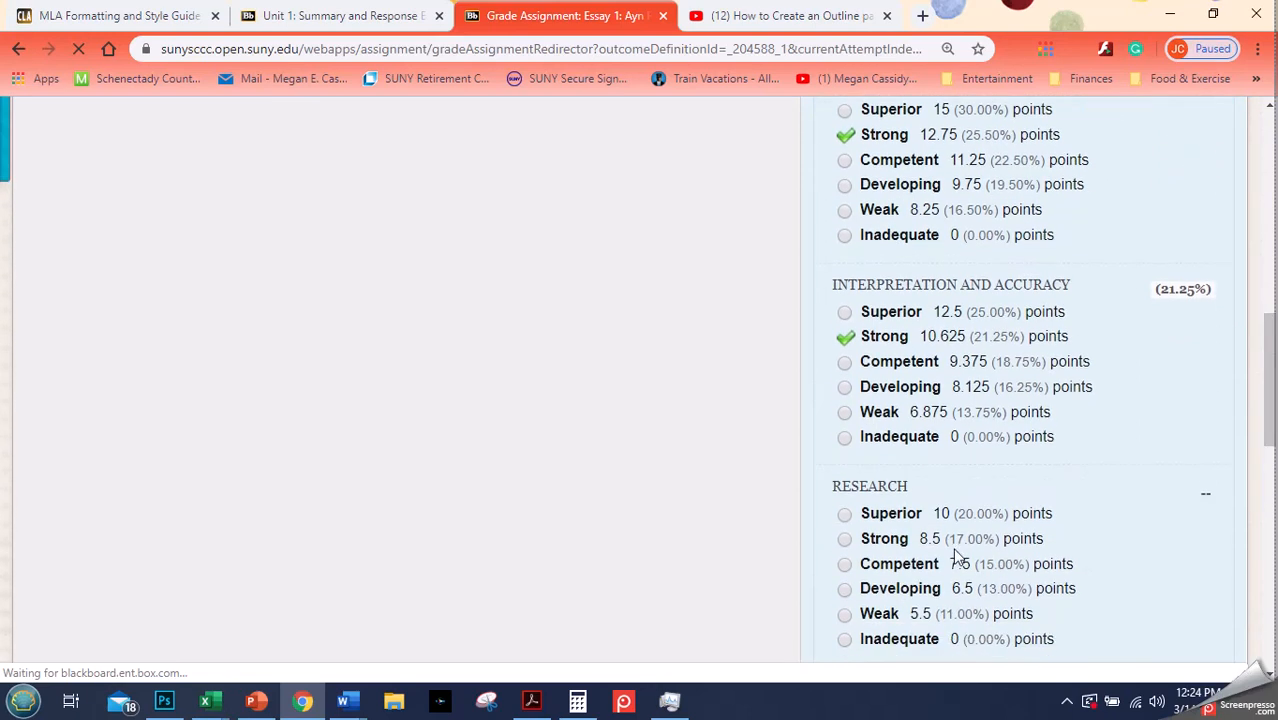
click(845, 588)
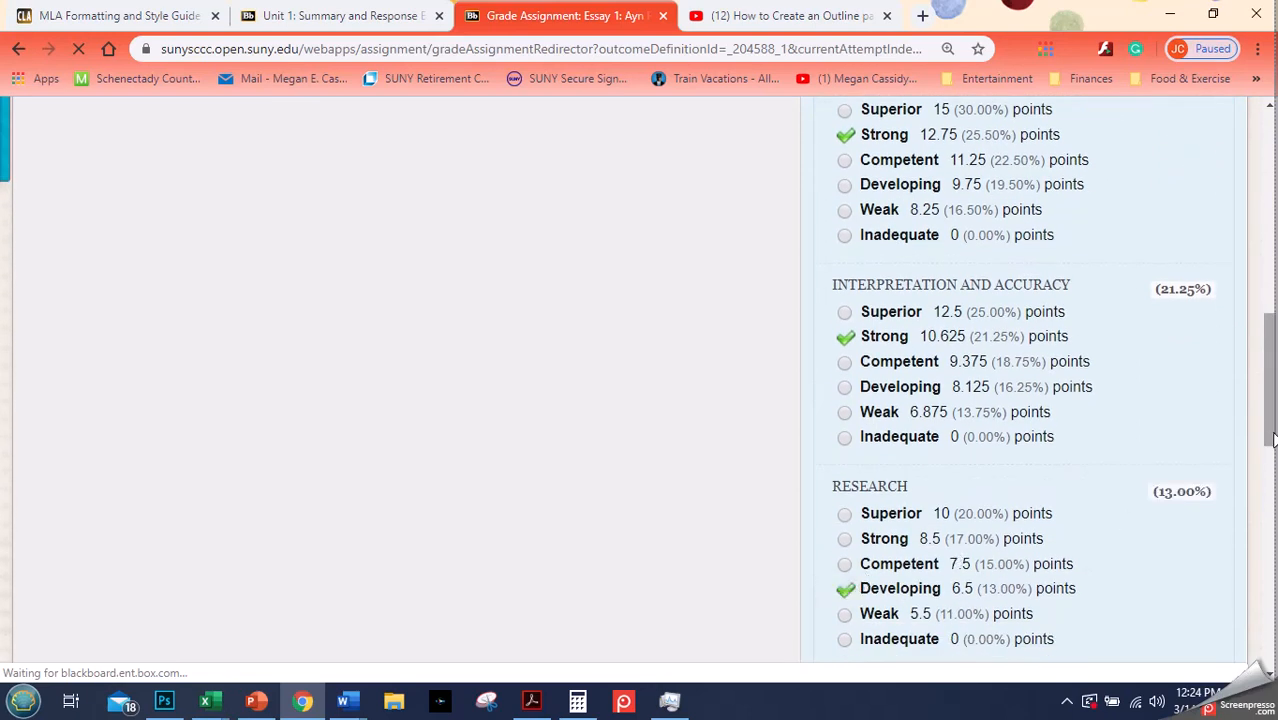
drag(1272, 440, 1268, 492)
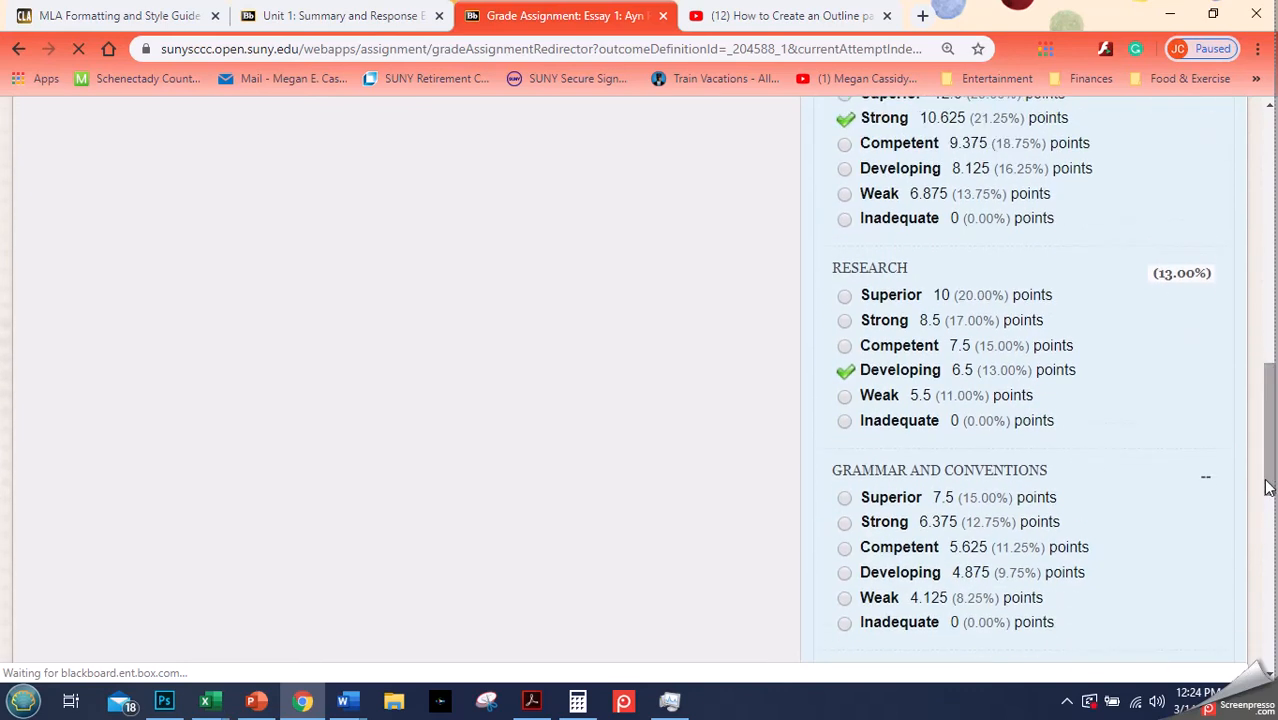
click(845, 497)
drag(1266, 493, 1264, 539)
click(843, 504)
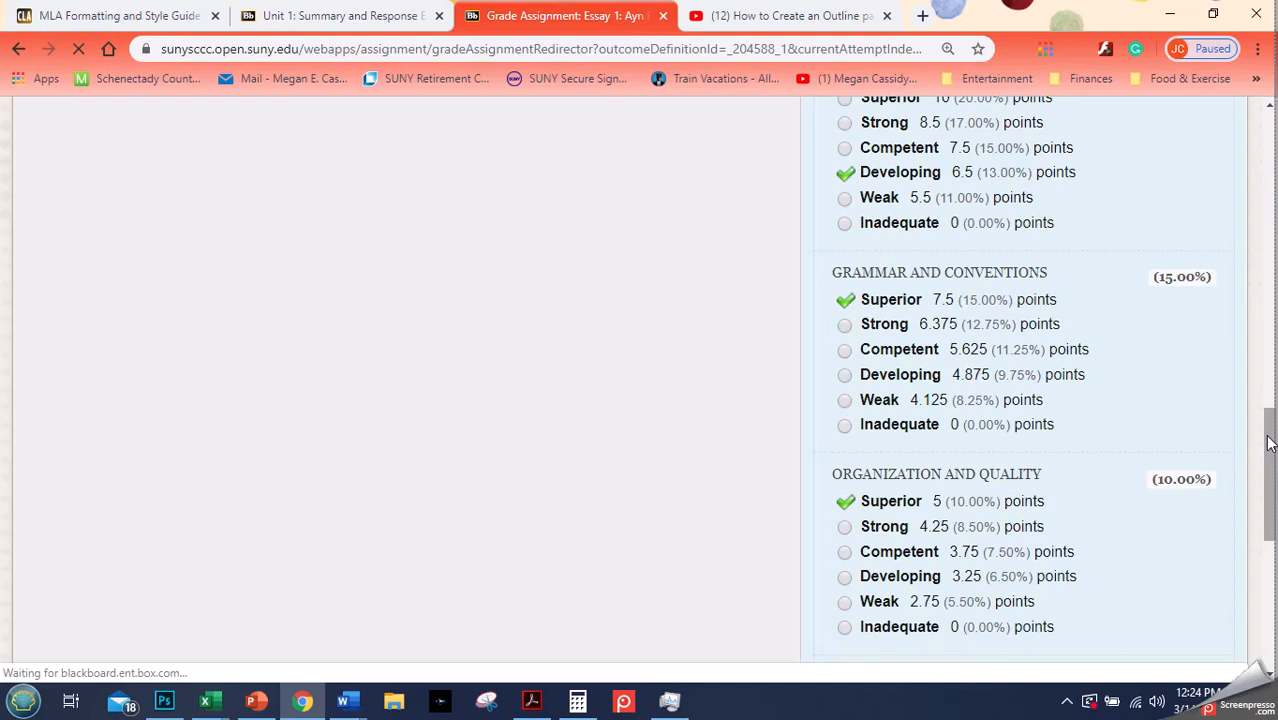
Step: Show the rubric's descriptions and highlight the Superior description under Argument and Support
drag(1268, 445, 1265, 327)
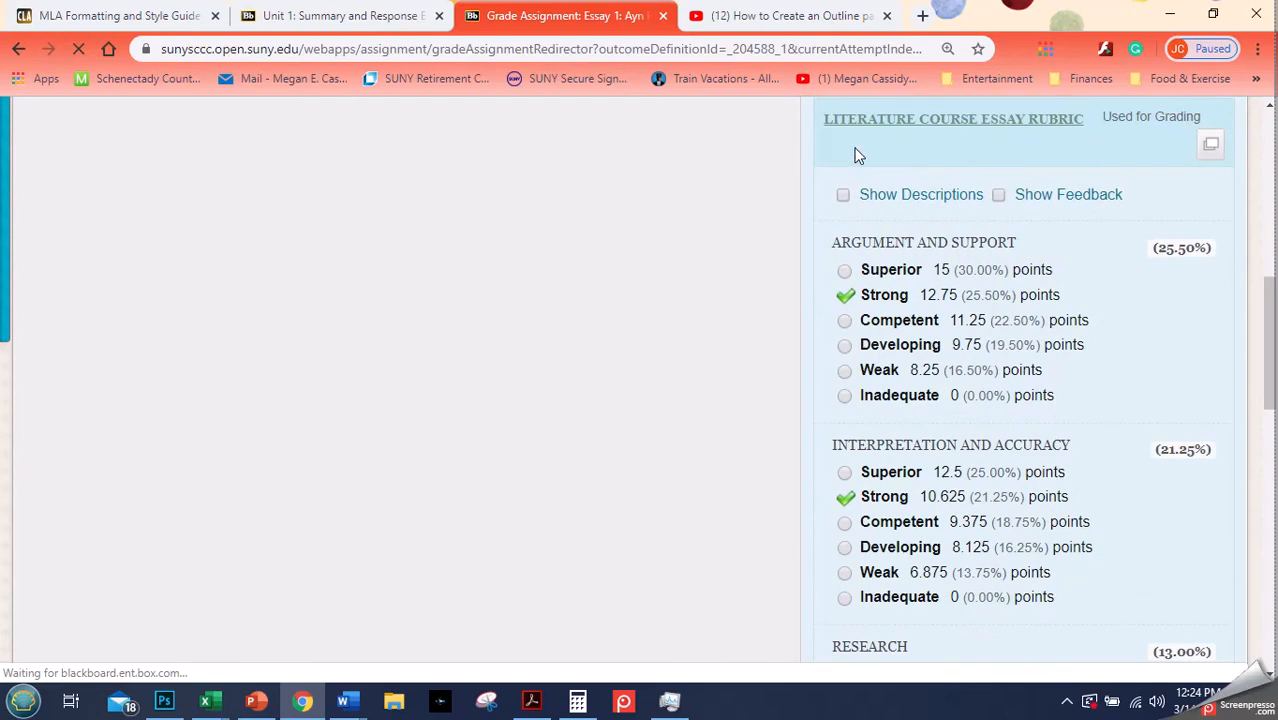
click(844, 195)
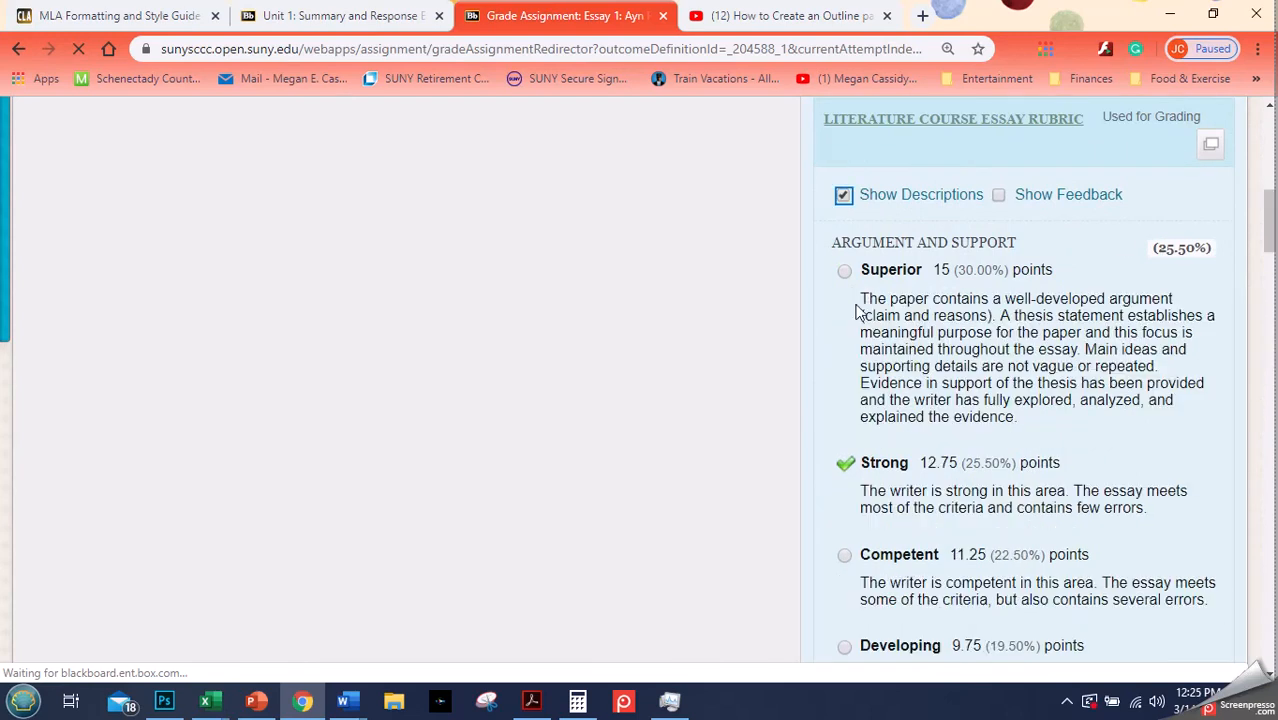
drag(858, 300, 1036, 426)
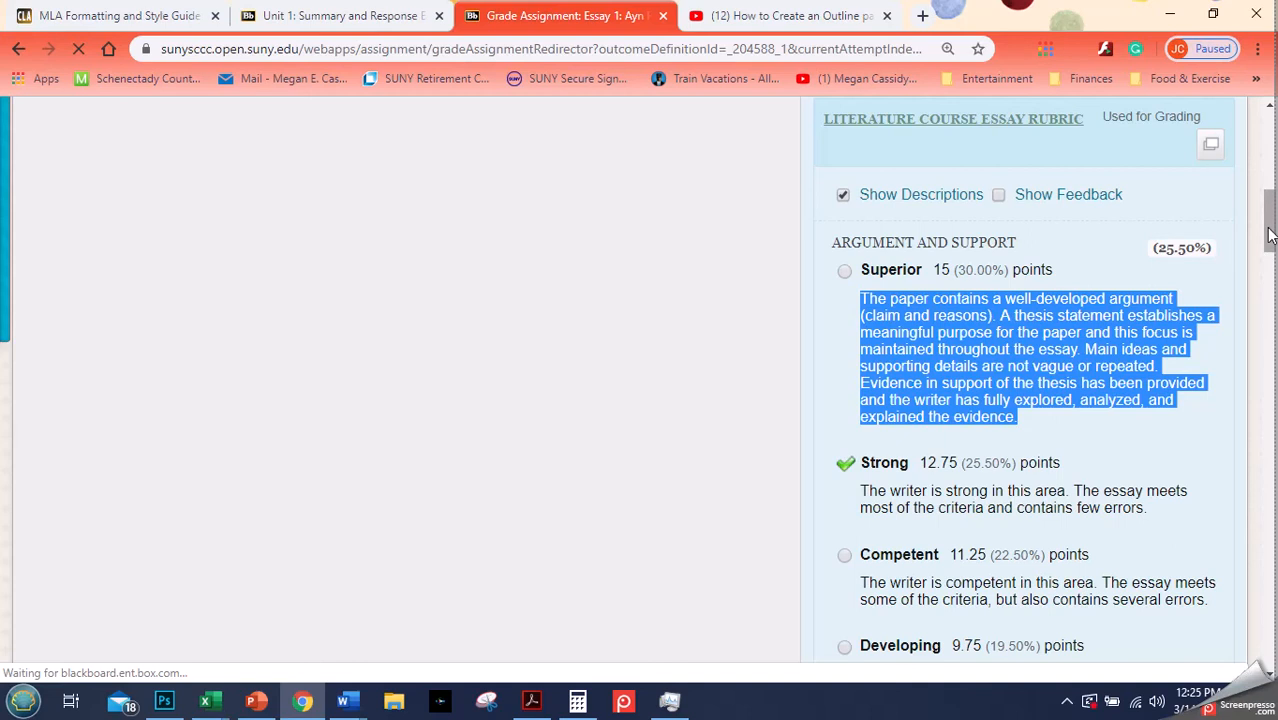
Step: Read through the written Feedback to Learner for the essay attempt and return to the Unit 1 page
drag(1268, 232, 1260, 457)
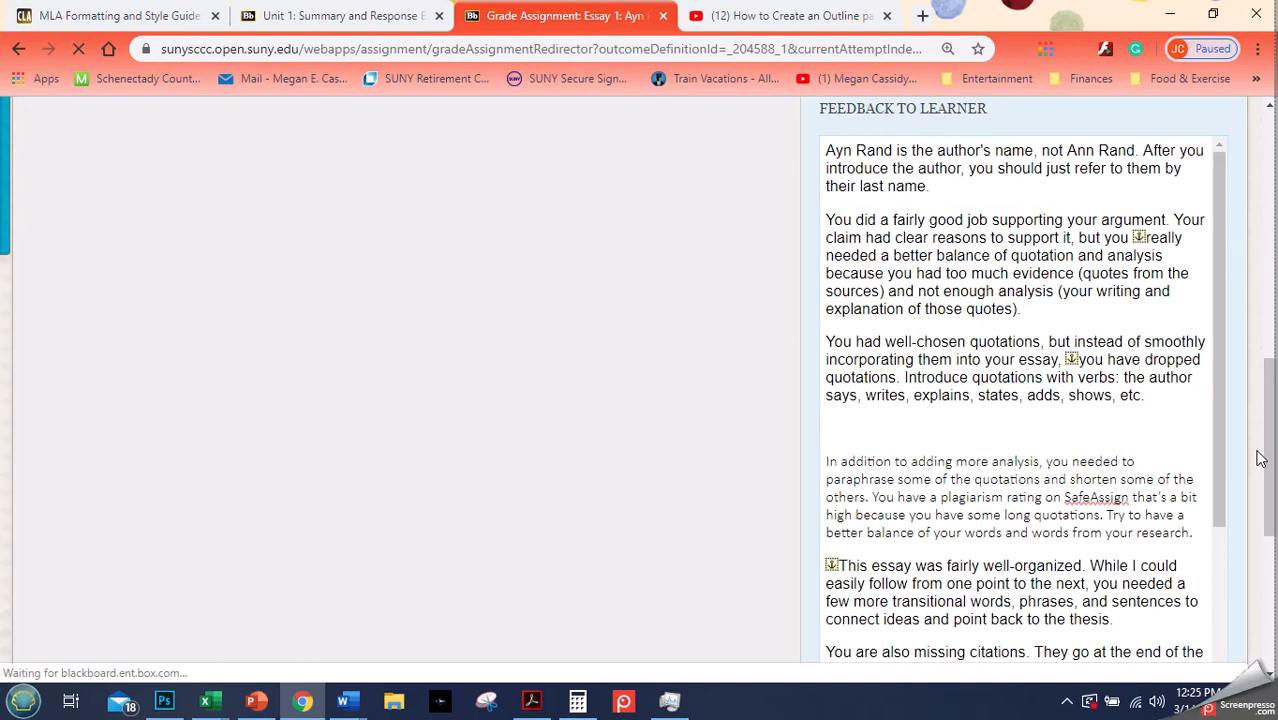
drag(1269, 443, 1264, 410)
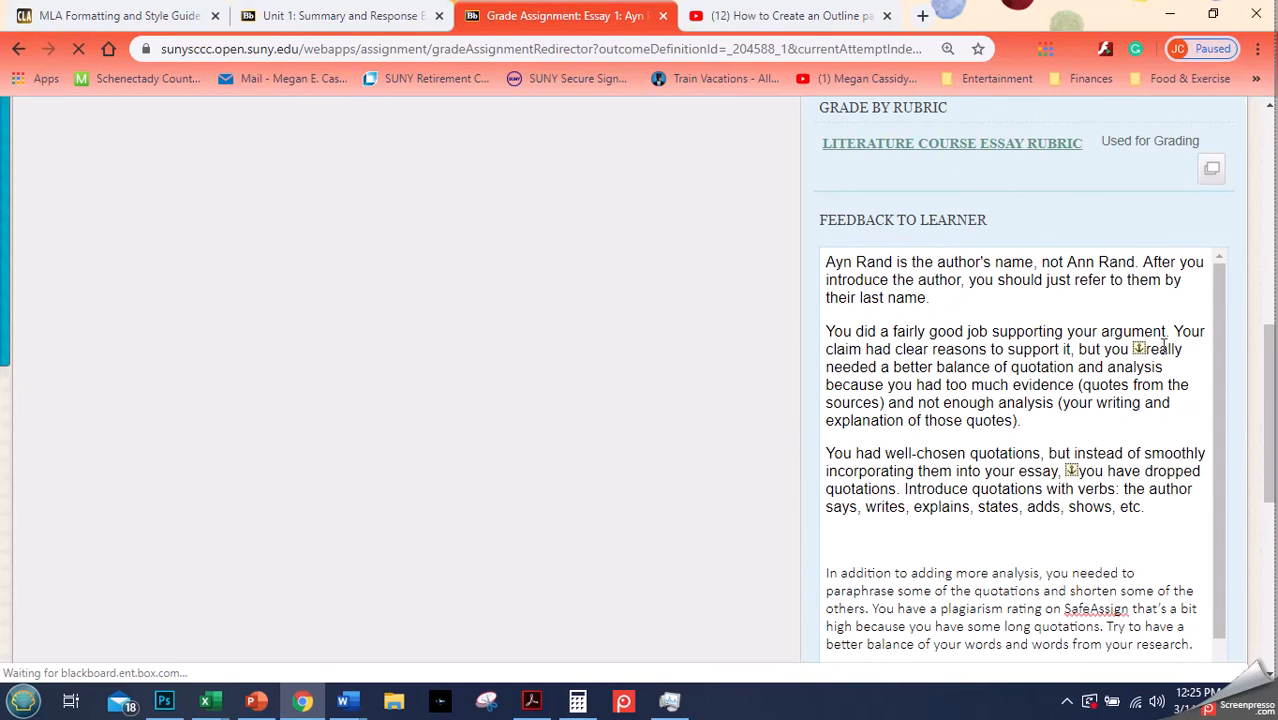
click(1216, 298)
drag(1216, 298, 1205, 435)
scroll(1200, 330, up, 2)
drag(1268, 369, 1263, 463)
drag(1216, 320, 1210, 506)
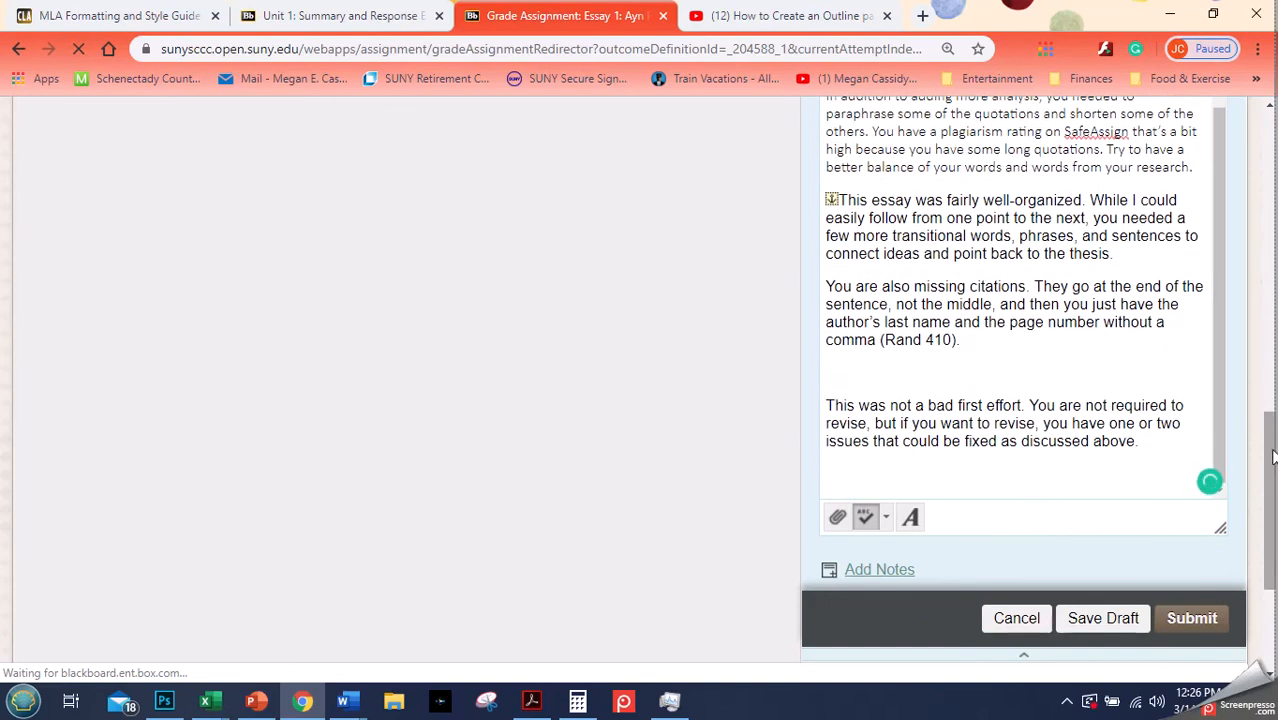
drag(1272, 456, 1268, 542)
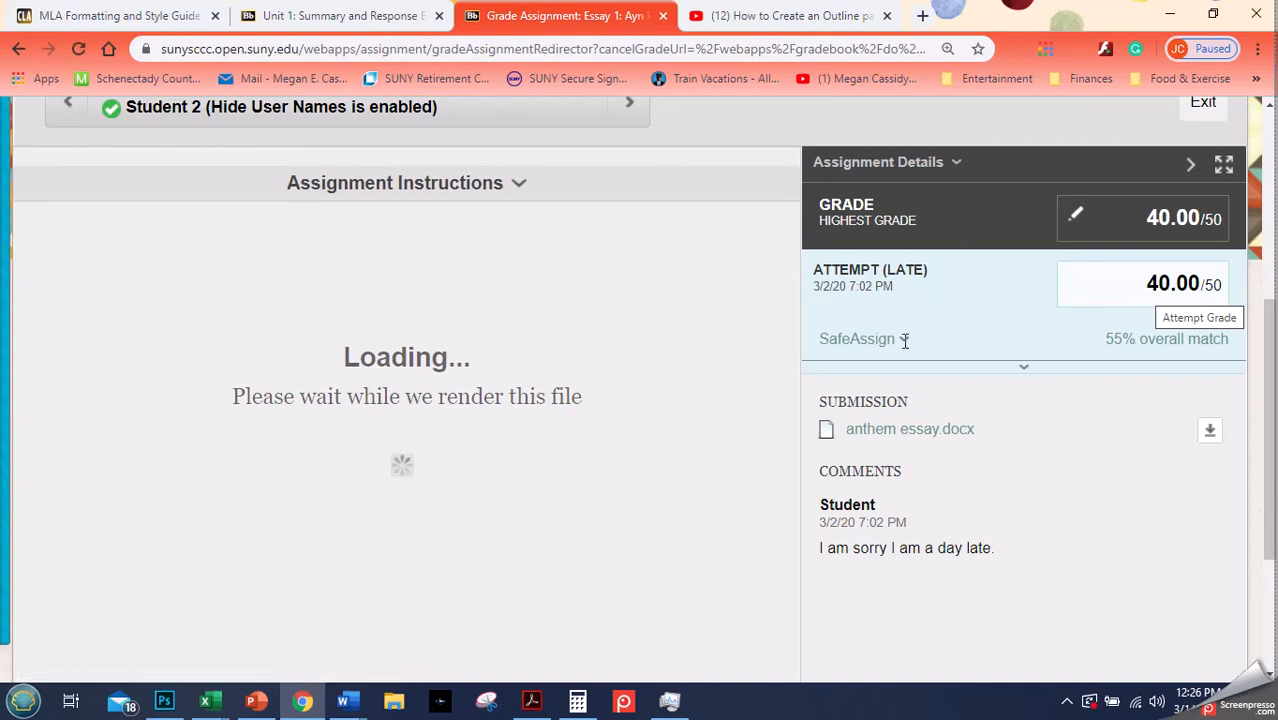
click(320, 12)
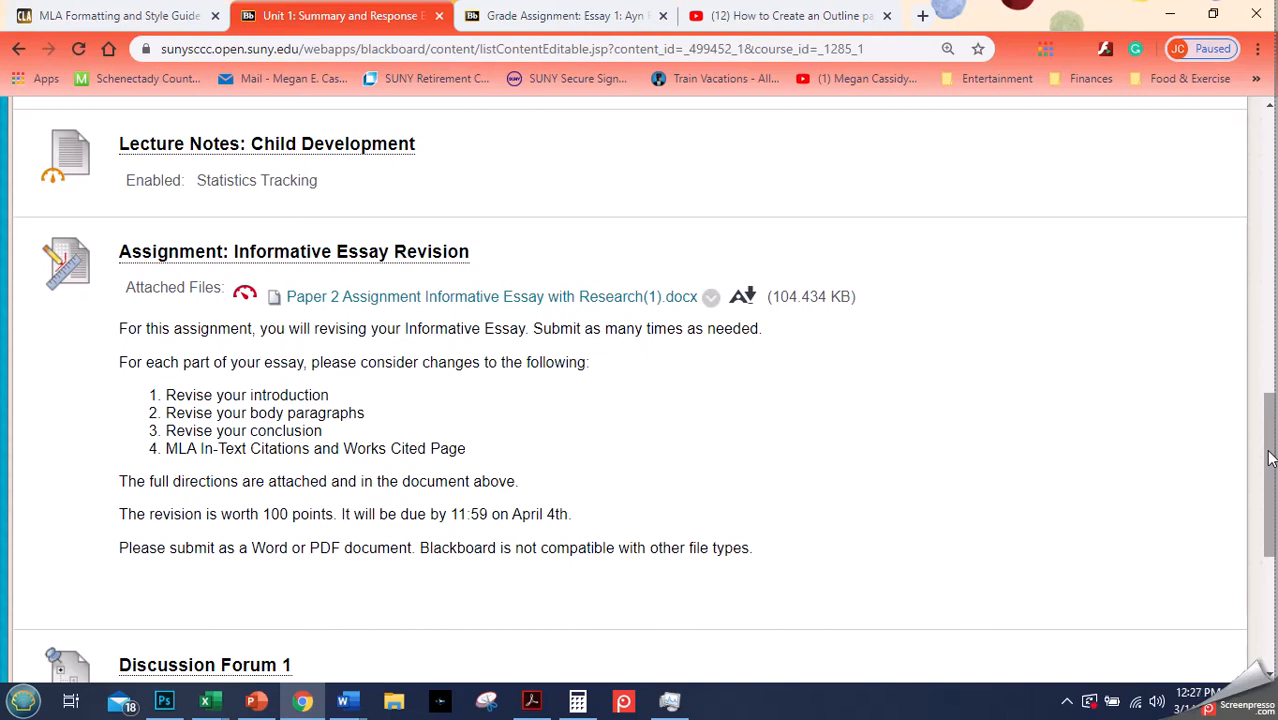
Step: Show the hidden course menu and dismiss the success message on the Unit 1 page
click(2, 366)
click(6, 366)
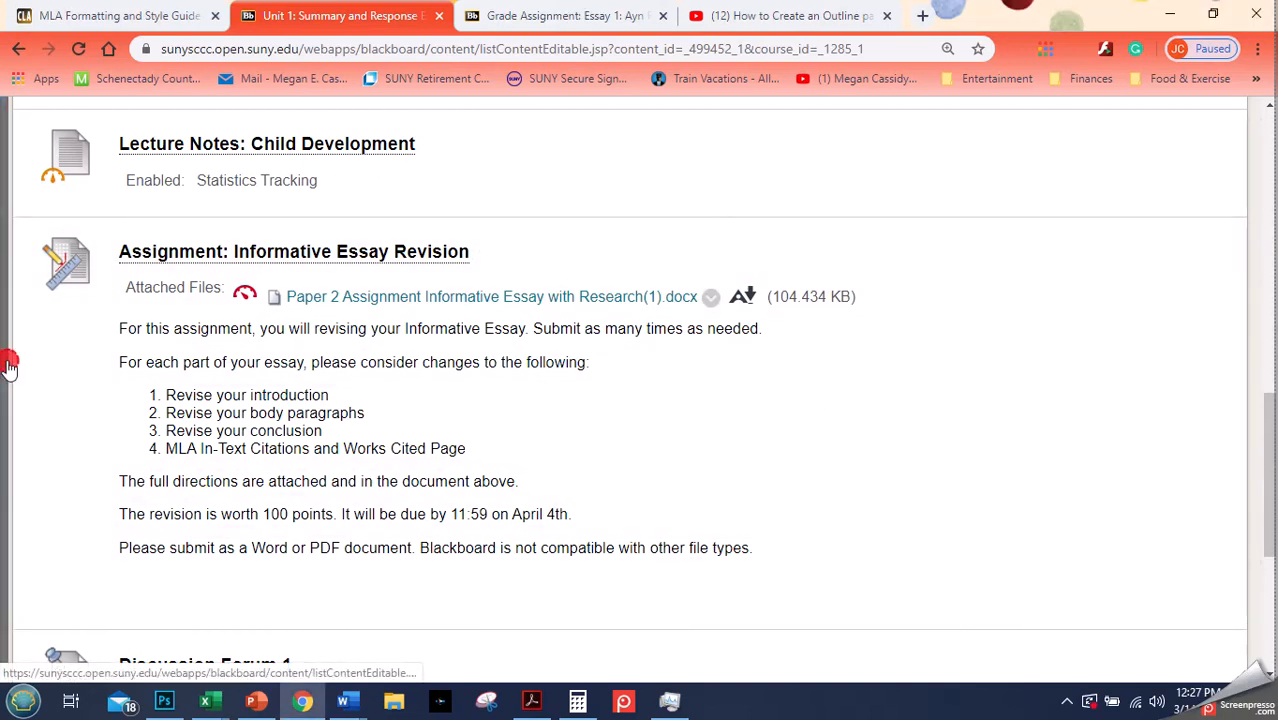
click(14, 408)
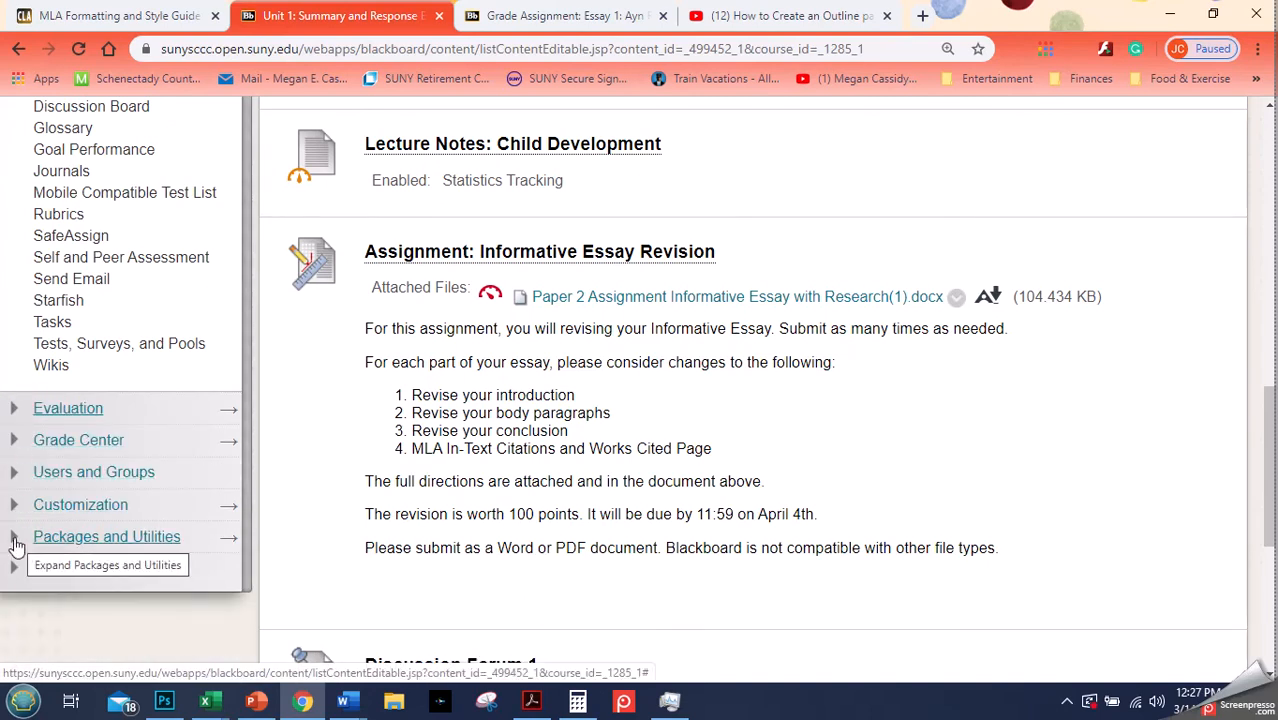
drag(1270, 527, 1263, 259)
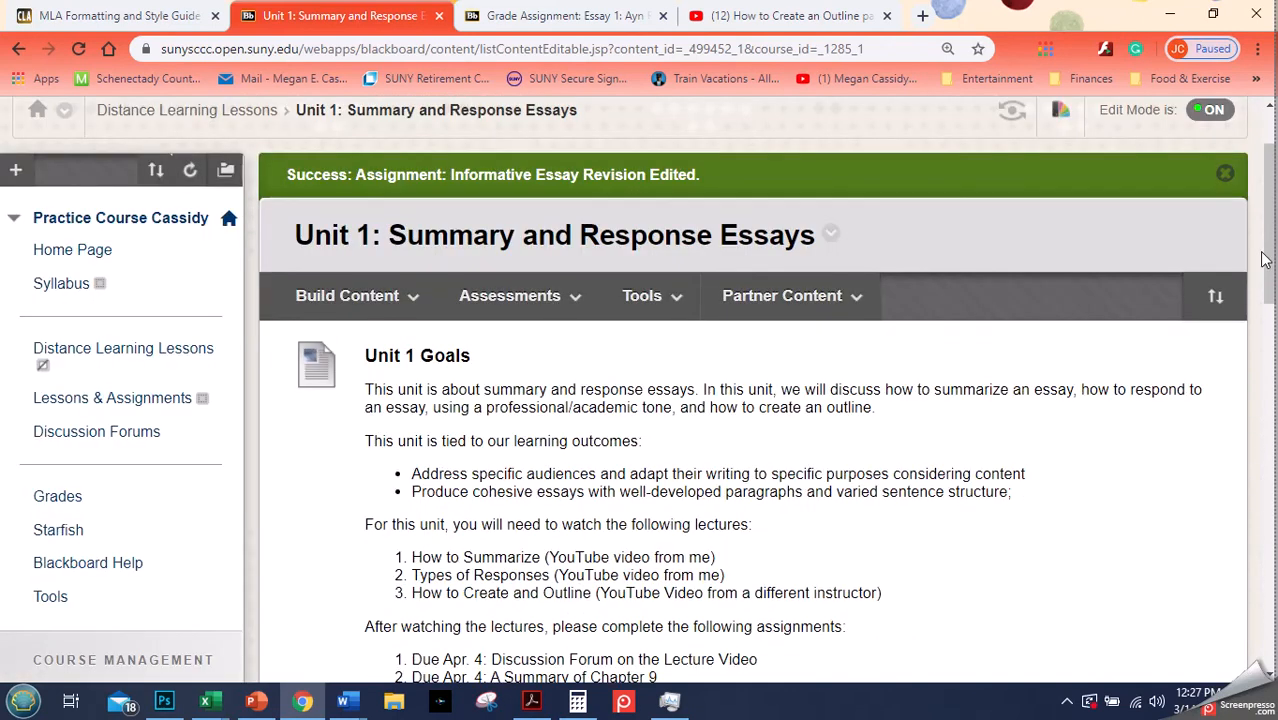
click(1225, 174)
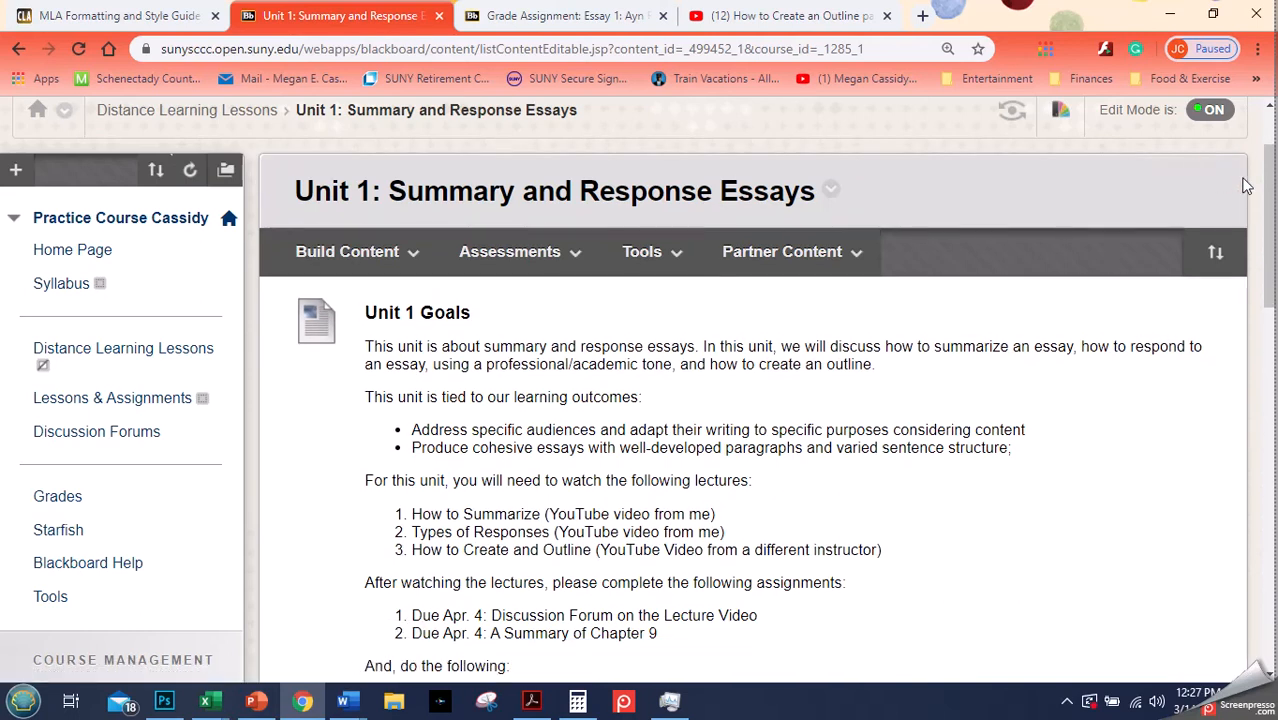
Step: Expand Packages and Utilities in the course's Control Panel and open Course Copy
drag(1270, 193, 1262, 214)
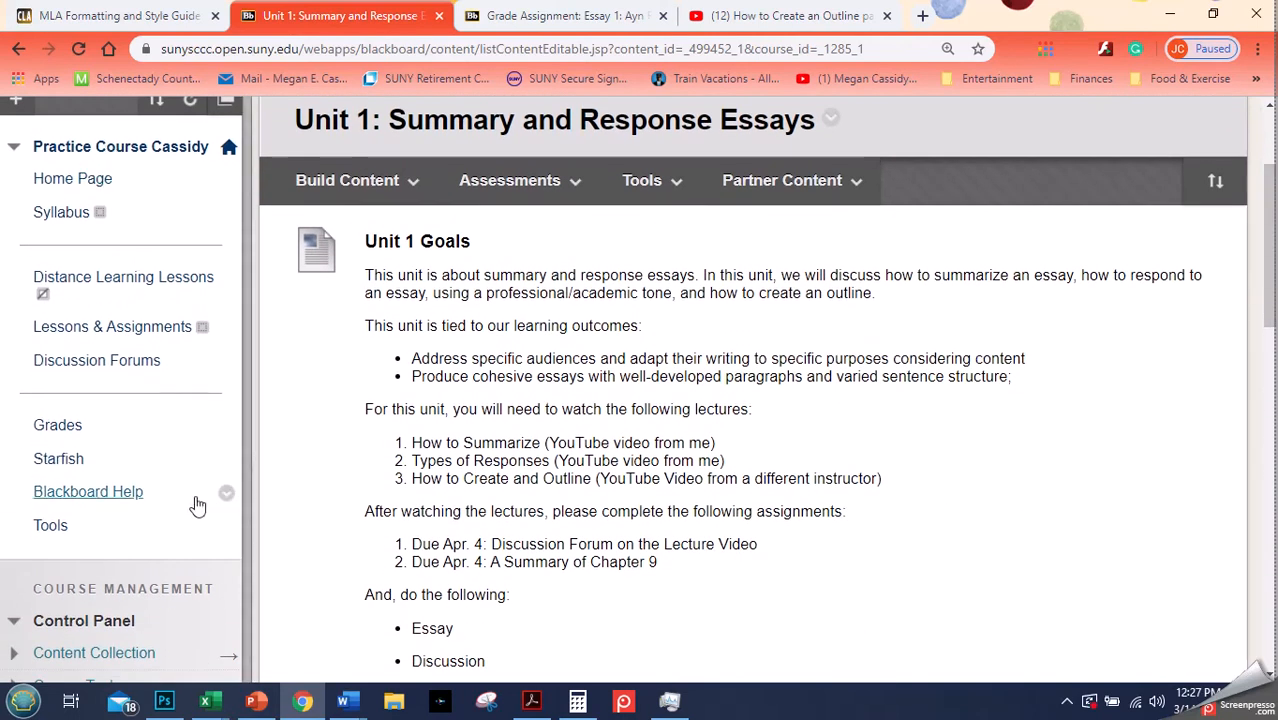
drag(1268, 252, 1265, 397)
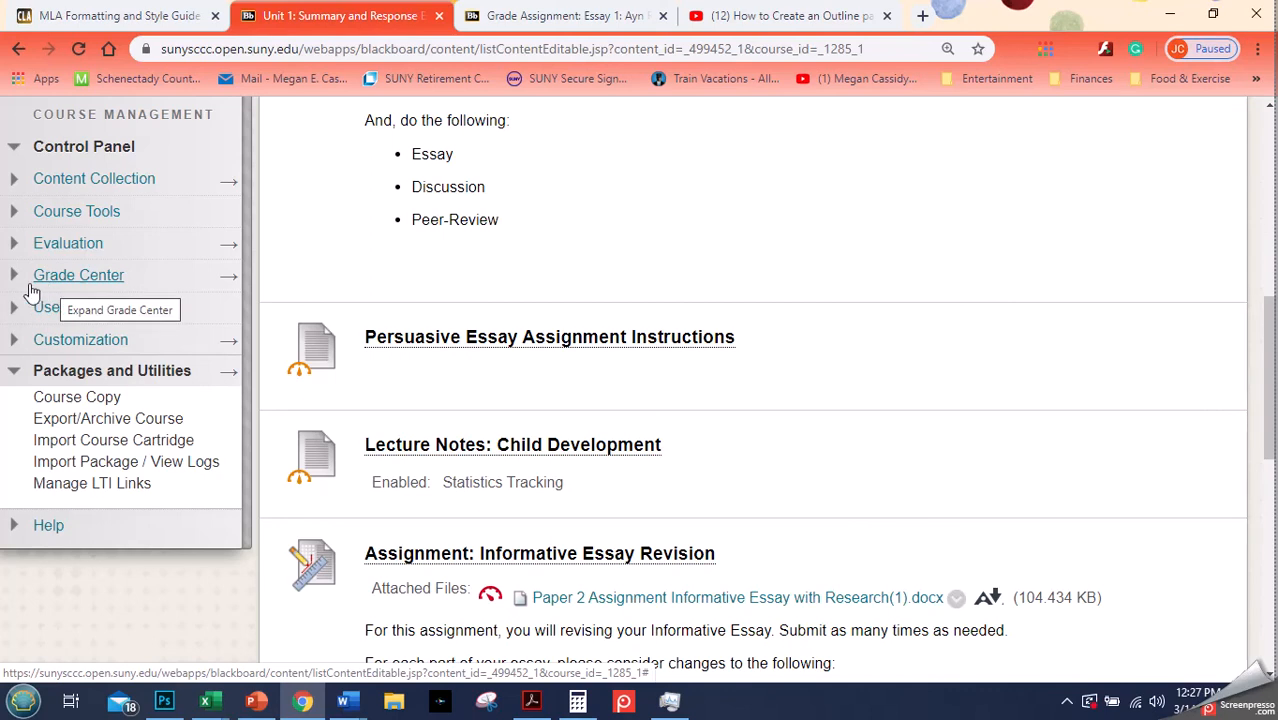
click(38, 286)
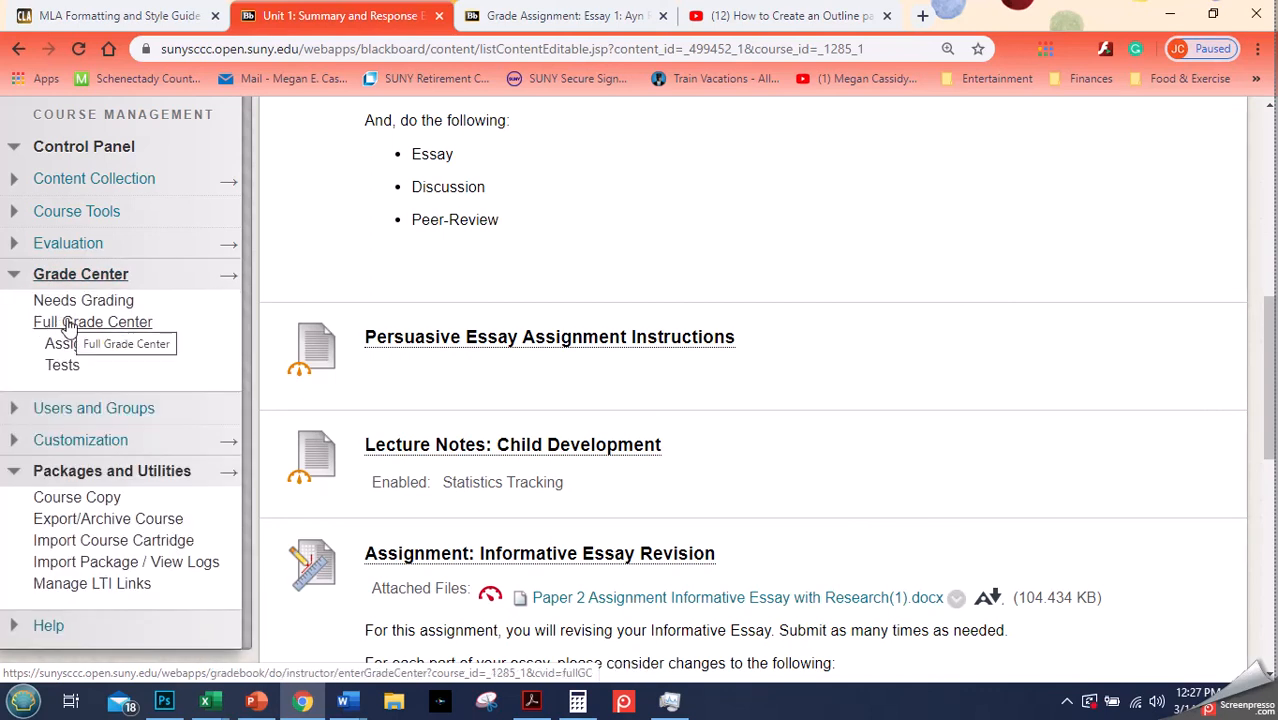
click(14, 274)
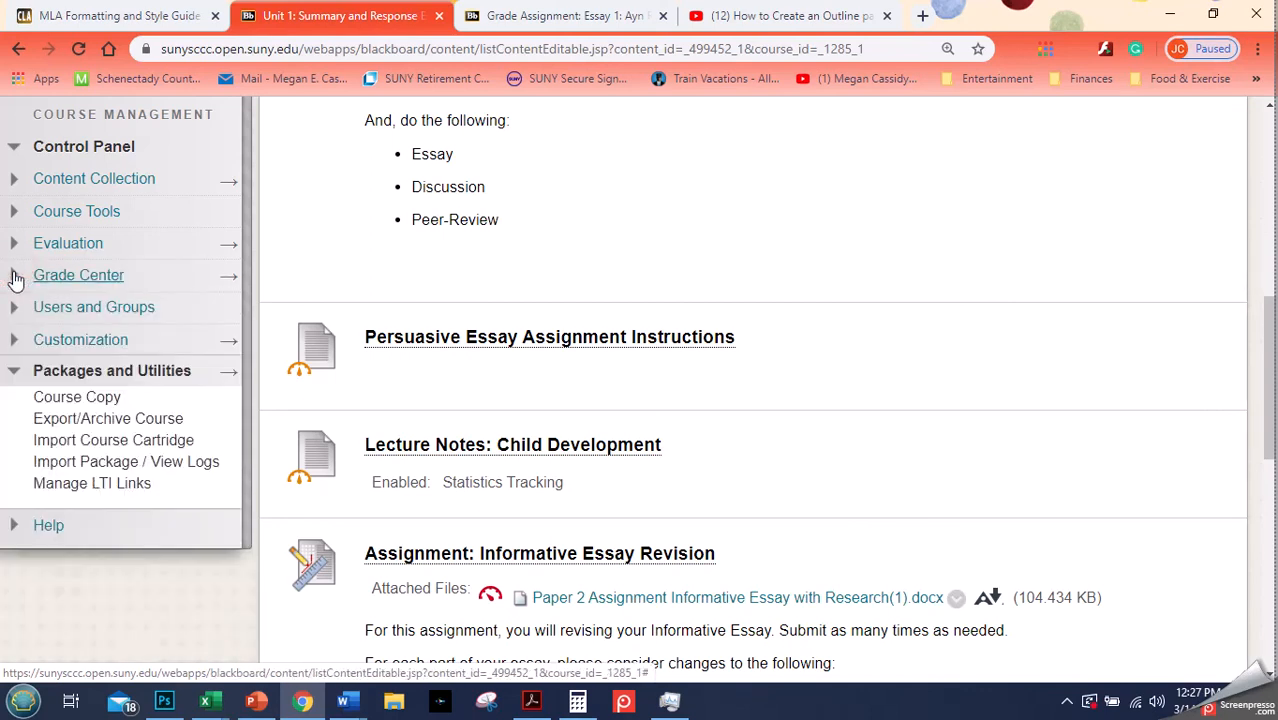
click(80, 398)
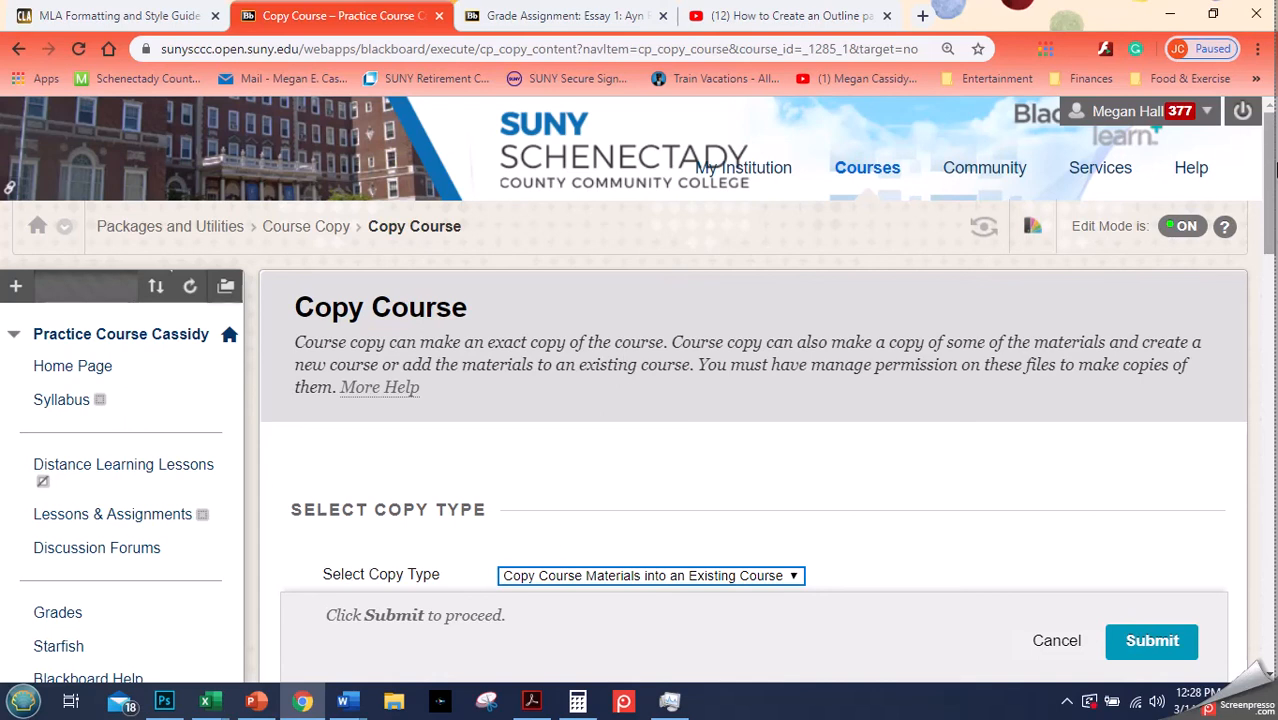
Step: Try picking the first College Composition course from the course list as the copy's destination
scroll(152, 378, down, 6)
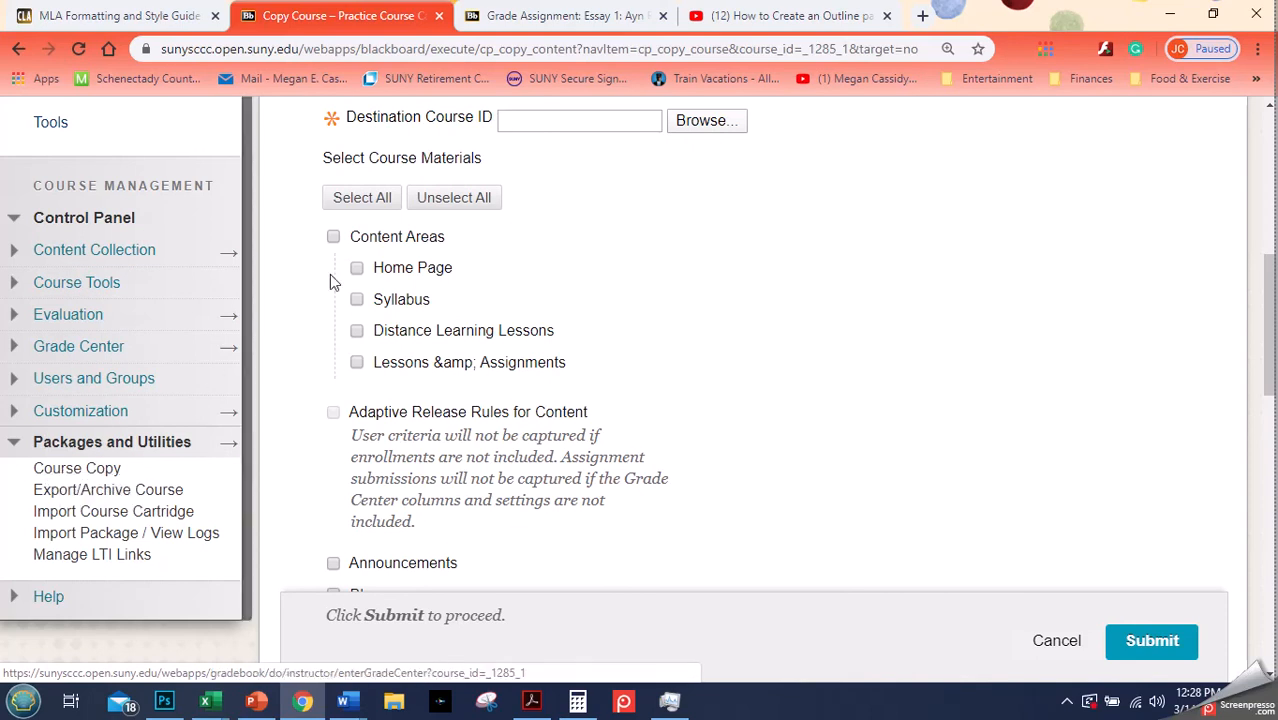
click(713, 121)
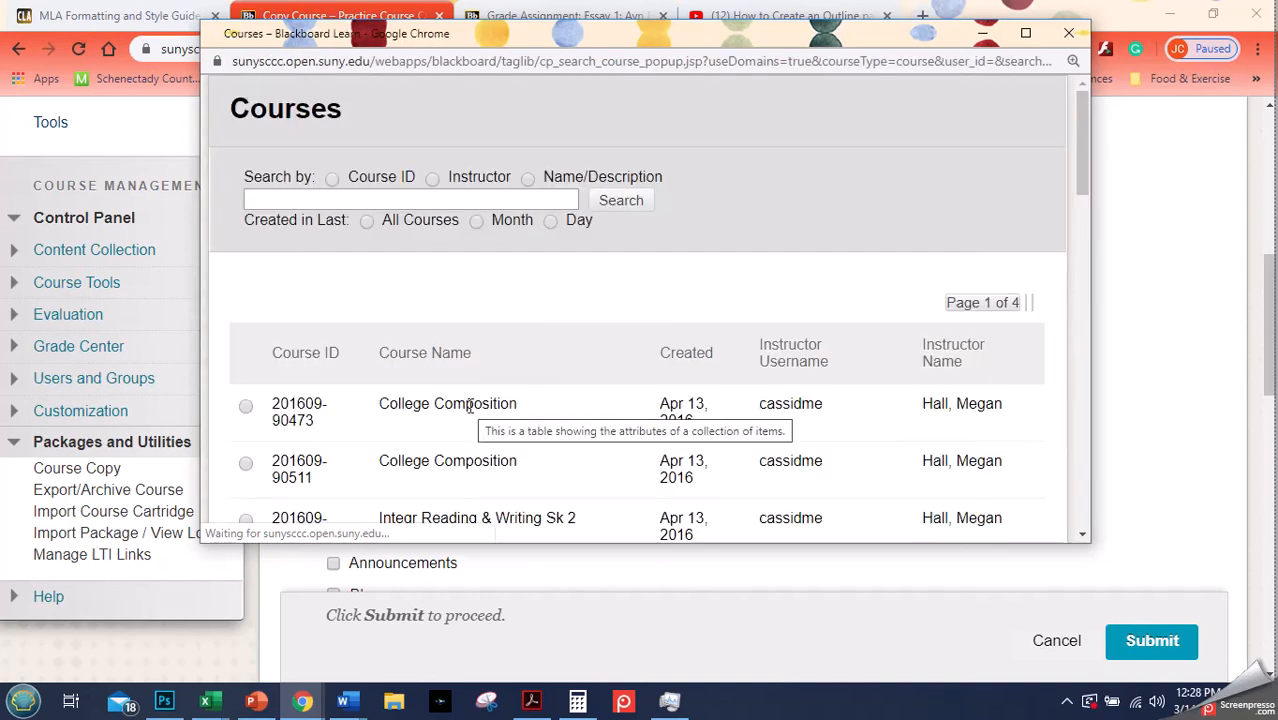
click(245, 406)
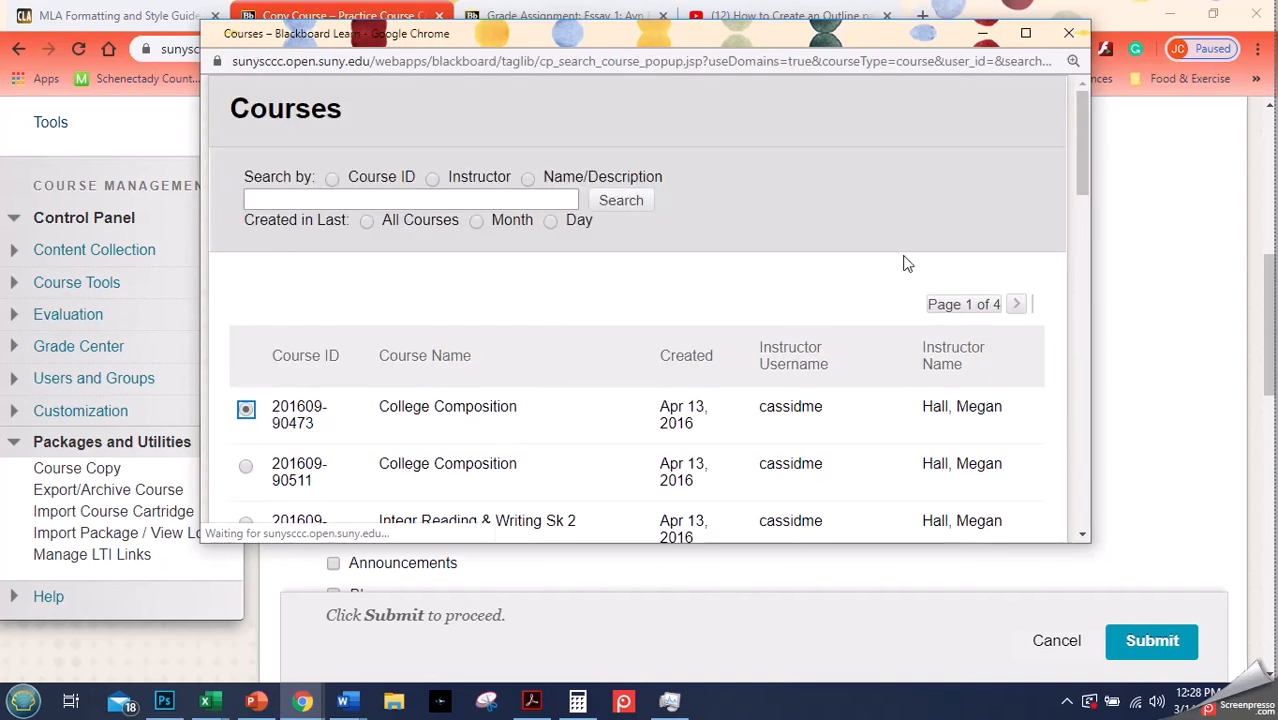
click(1068, 36)
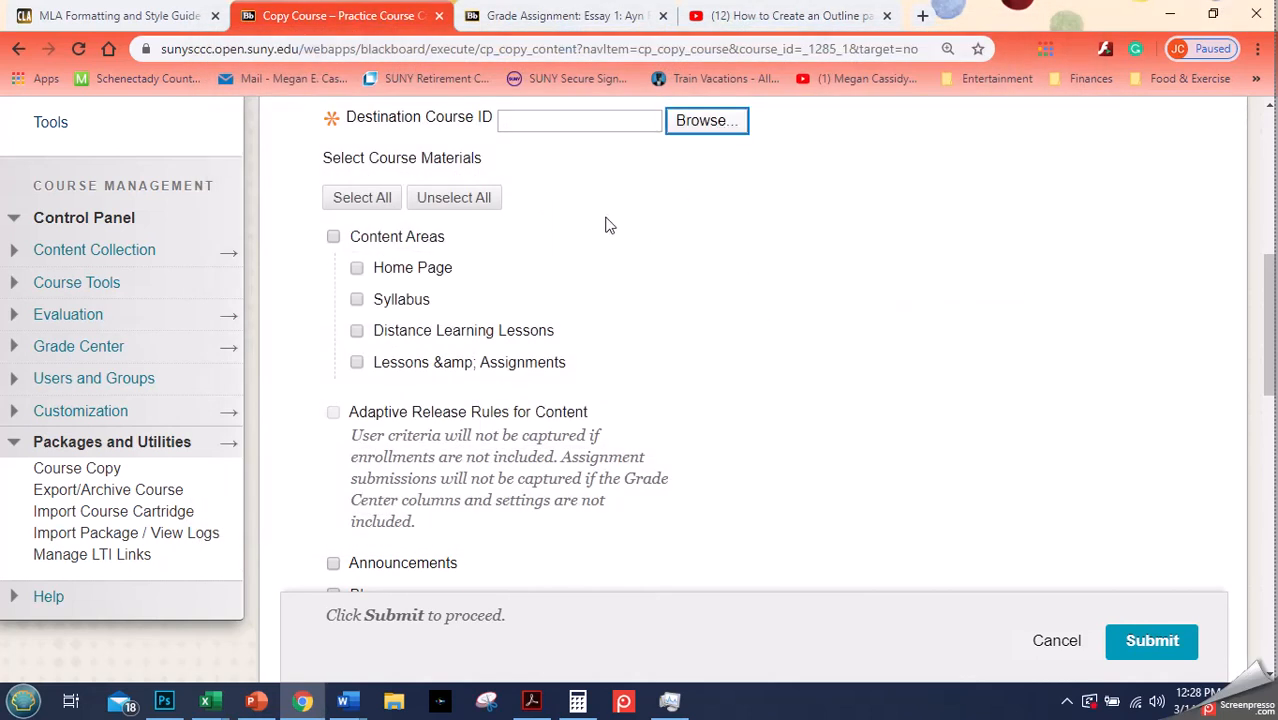
Step: Select Rubrics as the course material to copy into the existing course
drag(1274, 316, 1274, 458)
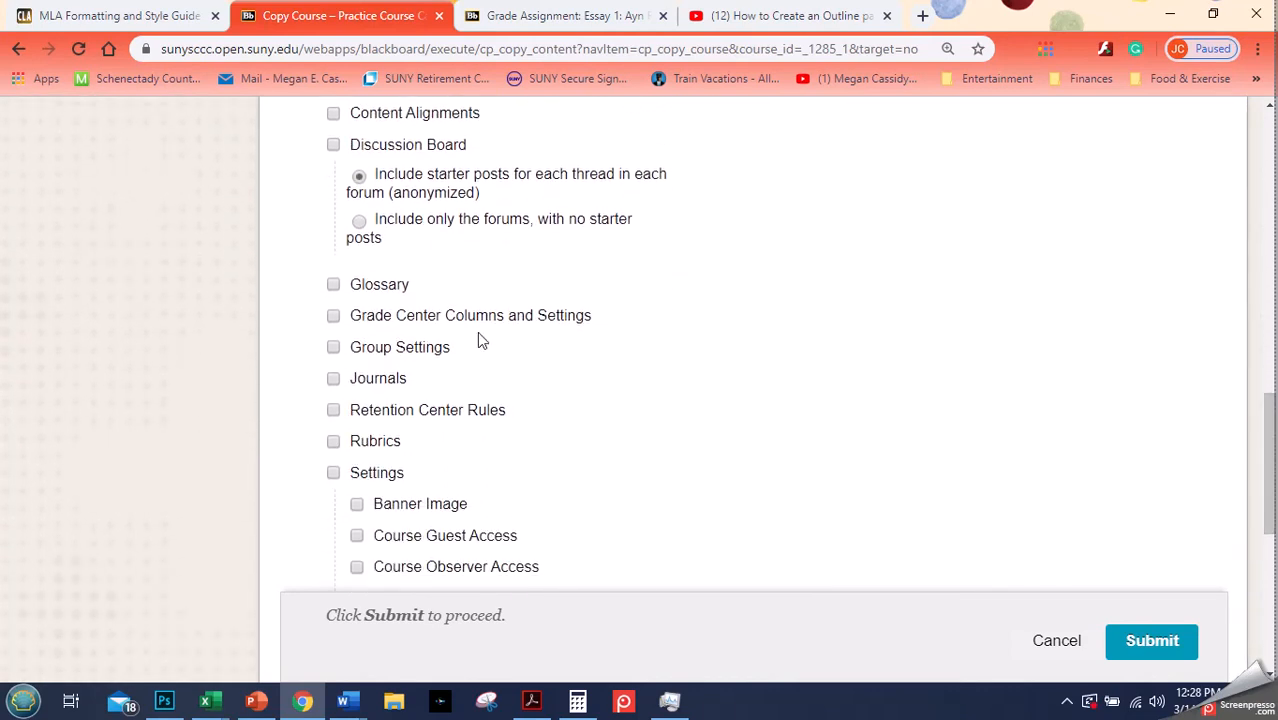
click(334, 443)
drag(1266, 522, 1245, 240)
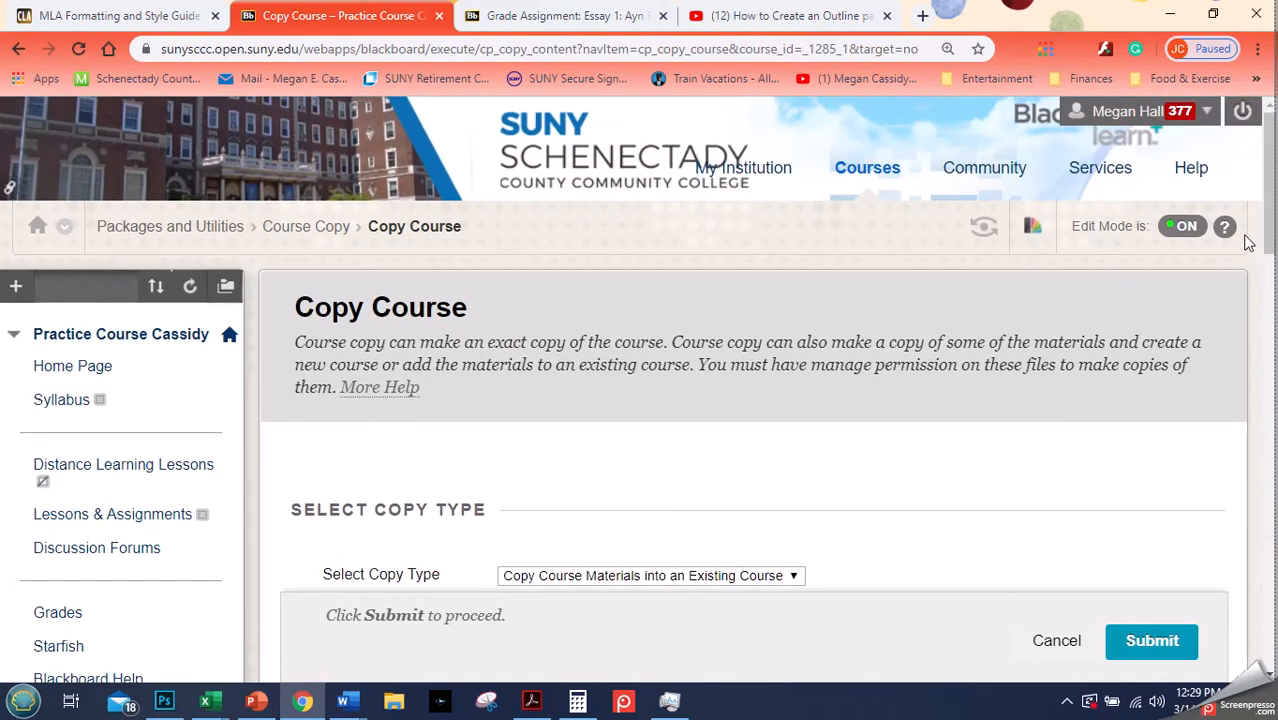